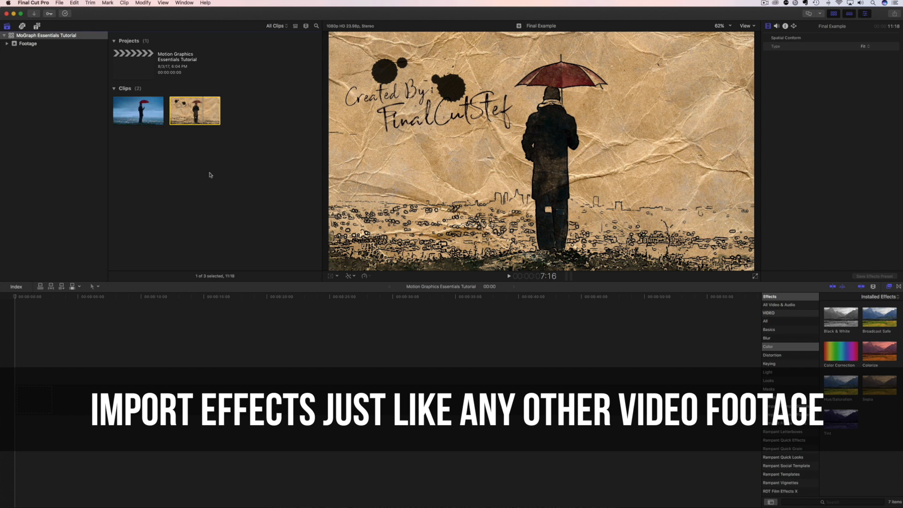
click(59, 3)
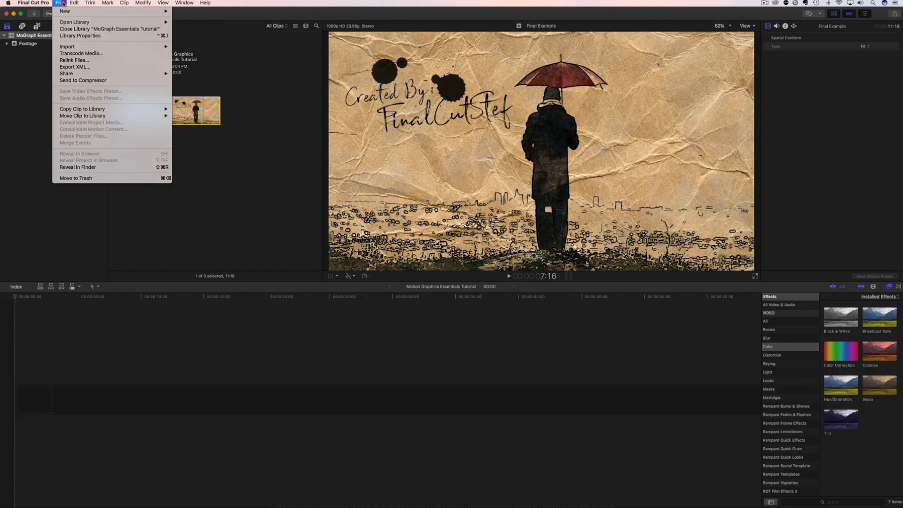
mouse_move(65, 49)
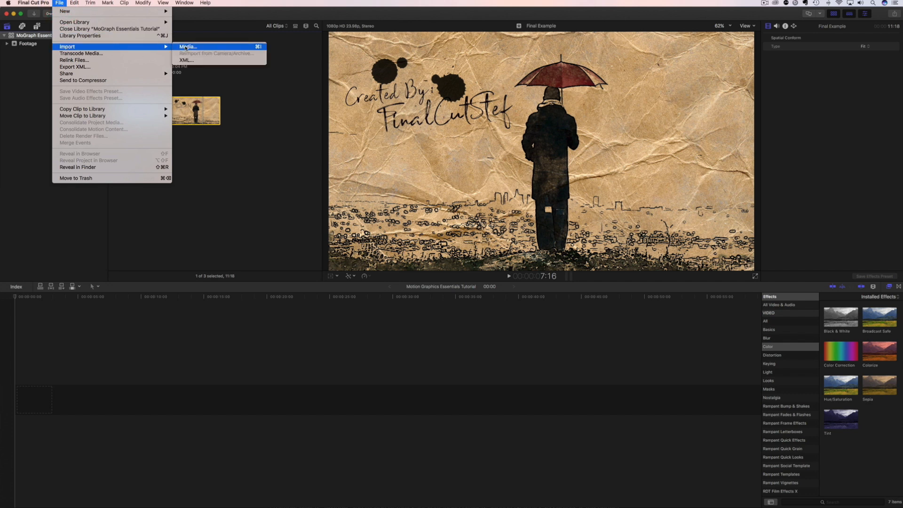
click(248, 107)
Create a new event named "Mograph Essentials" in the MoGraph Essentials Tutorial library
right_click(27, 70)
click(42, 76)
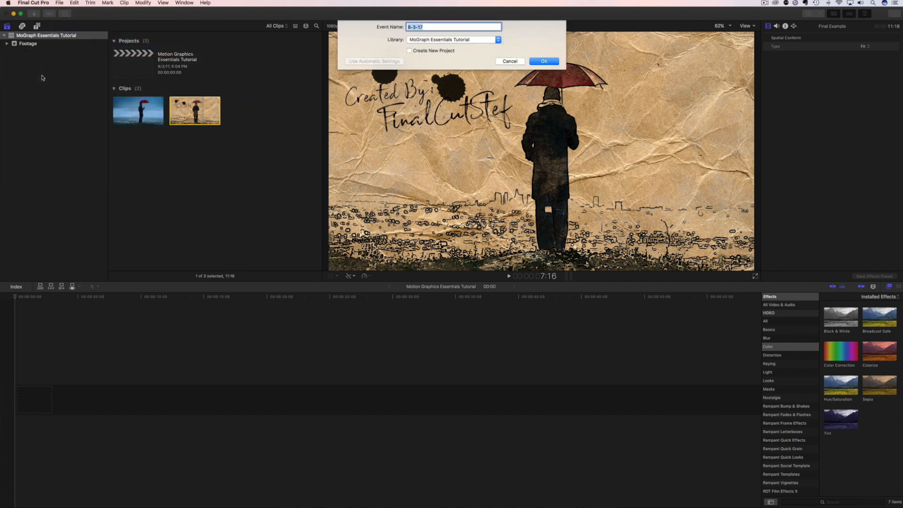
text(Mograph Essentials)
key(Return)
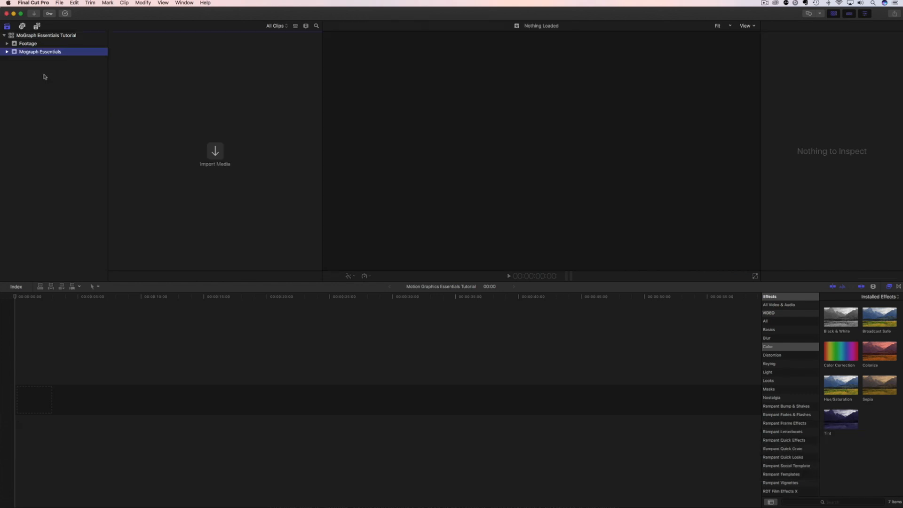
Import every folder from Chamber Effects through Textured Overlays in Finder's Motion Graphics Essentials folder into the Mograph Essentials event, leaving out Zips
key(super+Tab)
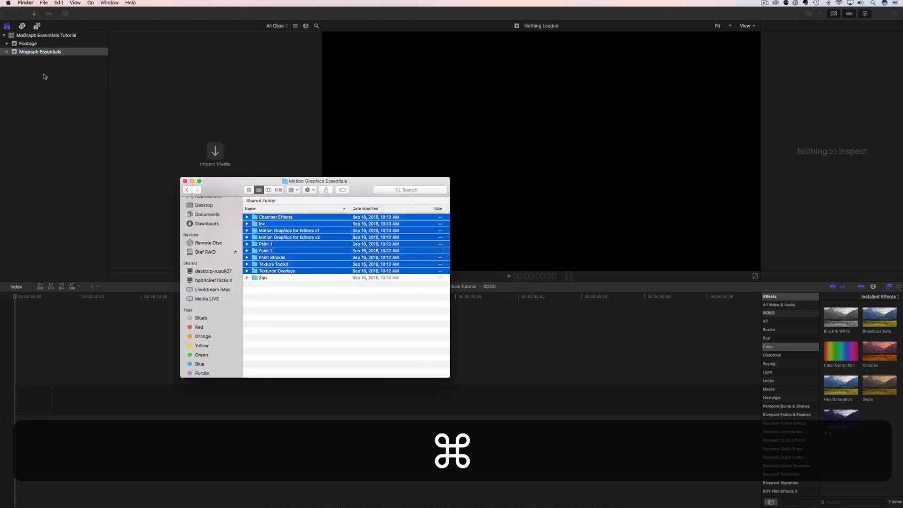
click(266, 278)
click(271, 219)
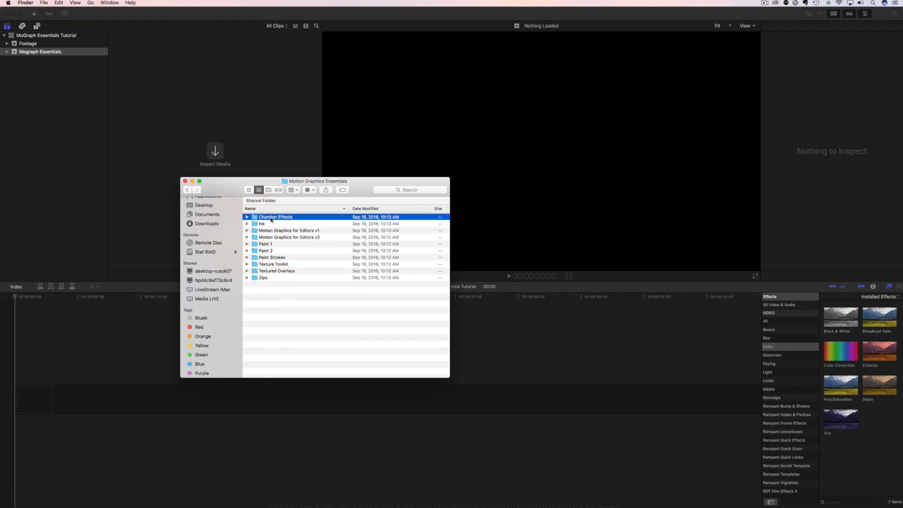
shift+click(271, 274)
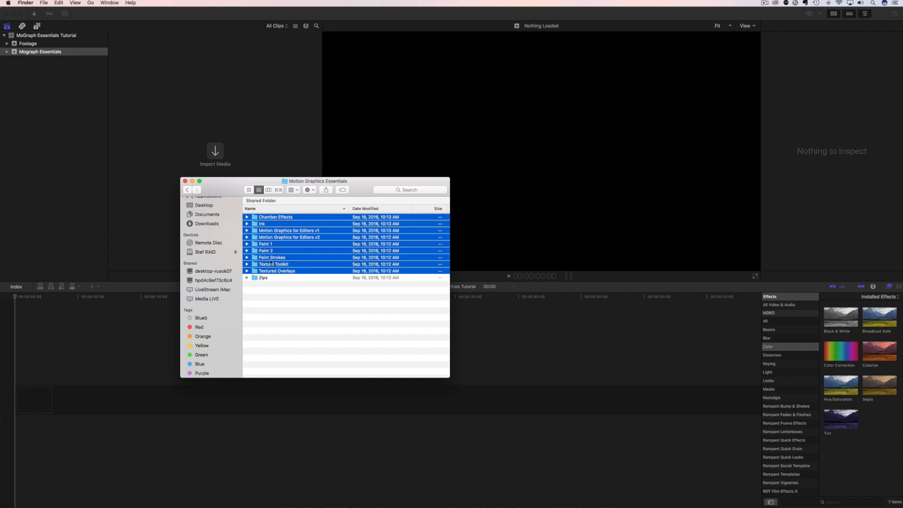
drag(281, 238, 172, 117)
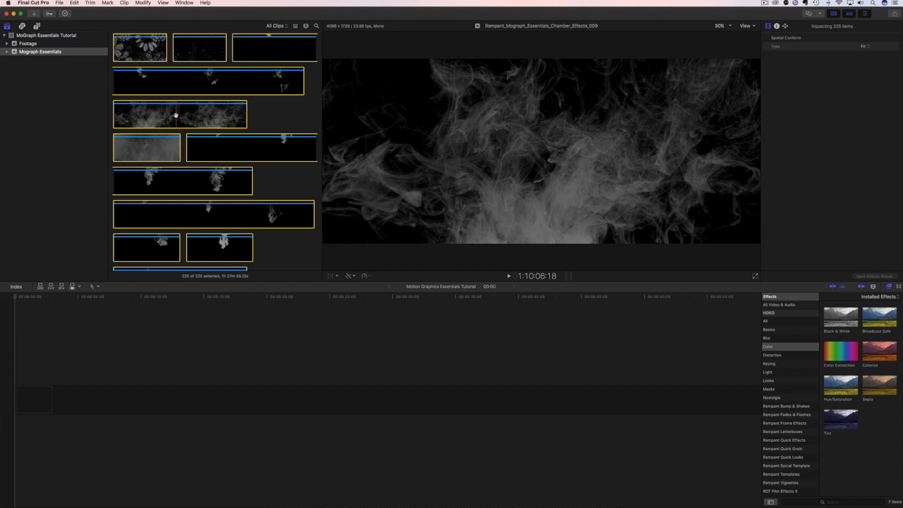
Set the browser's filmstrip duration to 30m so that each imported clip shows as a single thumbnail
click(295, 27)
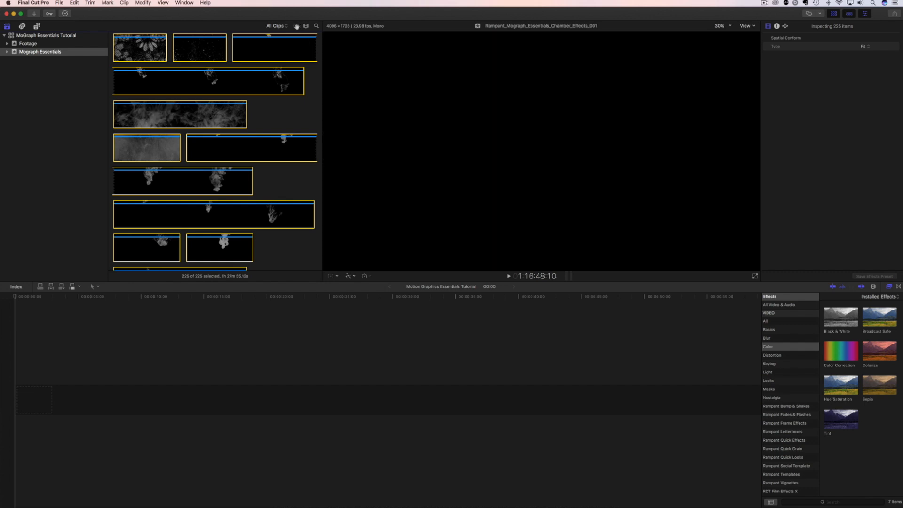
click(305, 26)
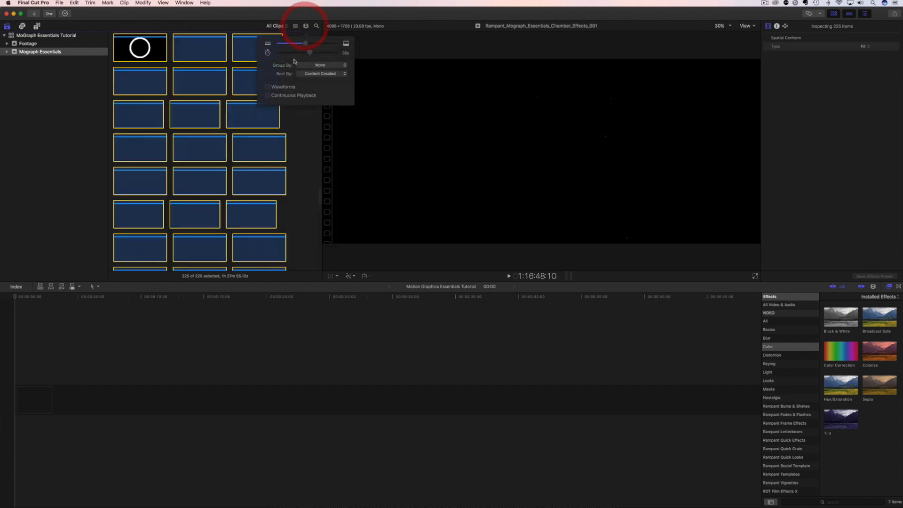
drag(310, 53, 284, 53)
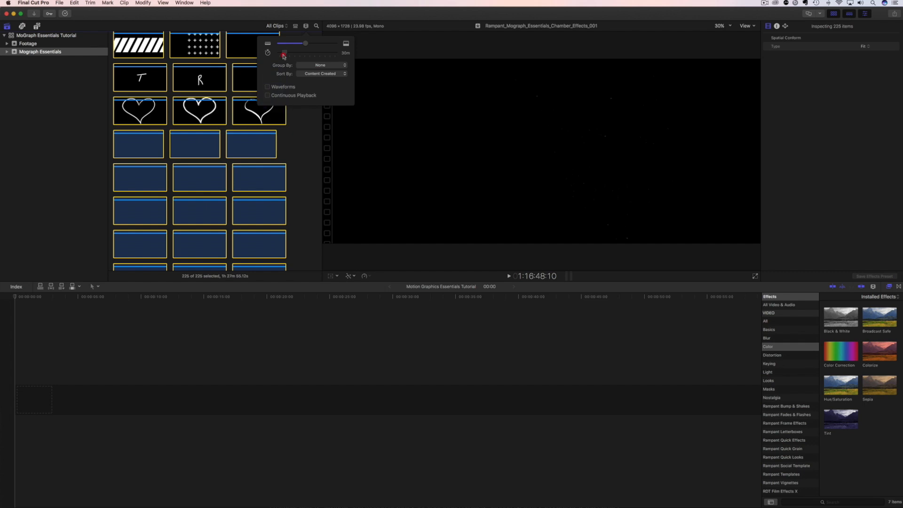
click(70, 108)
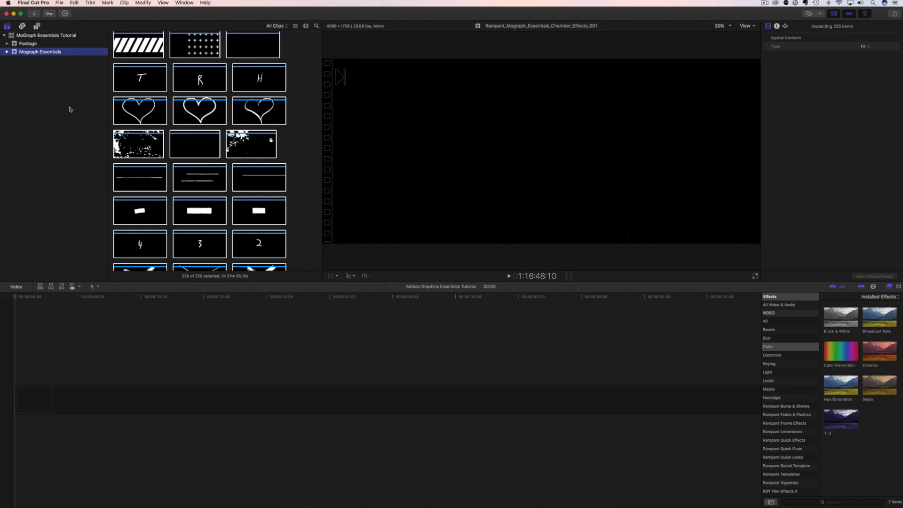
Append the Mograph Tutorial Footage clip from the Footage event to the timeline
click(27, 44)
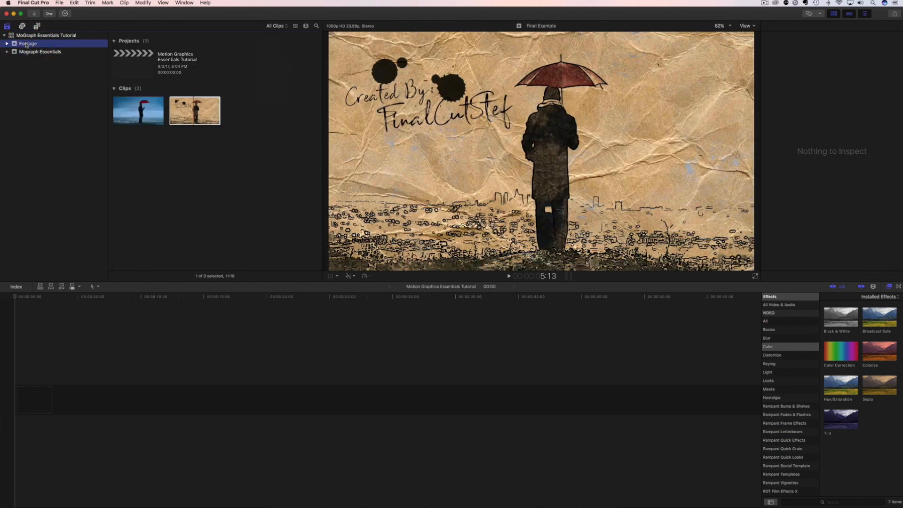
click(131, 111)
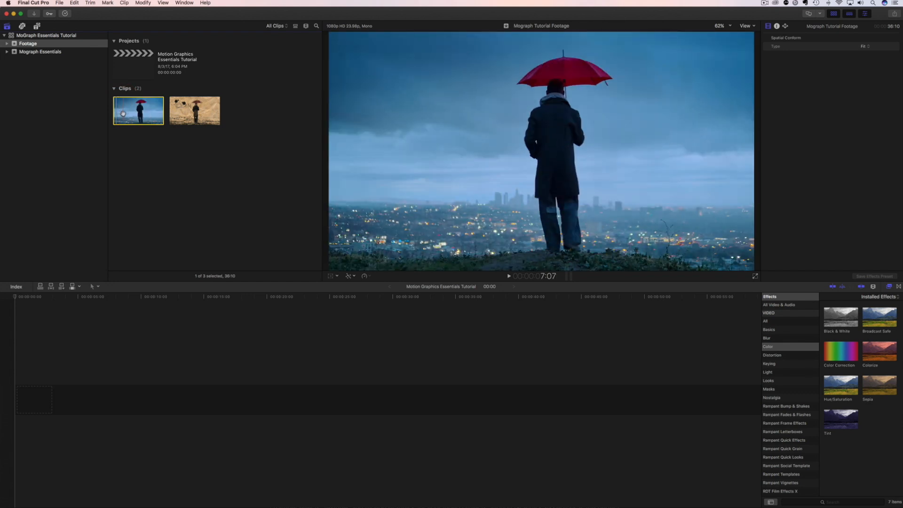
key(e)
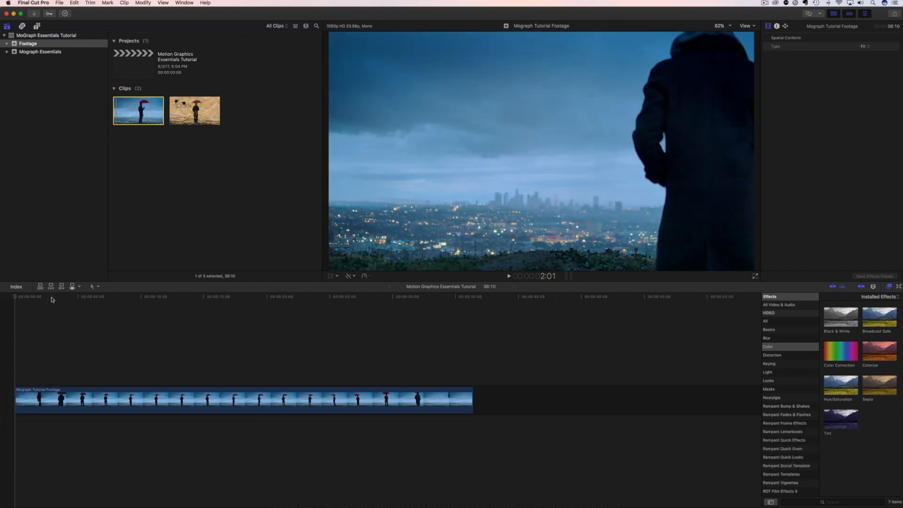
Insert a freeze frame into the footage clip at 9:02, where the man has stopped walking
click(16, 298)
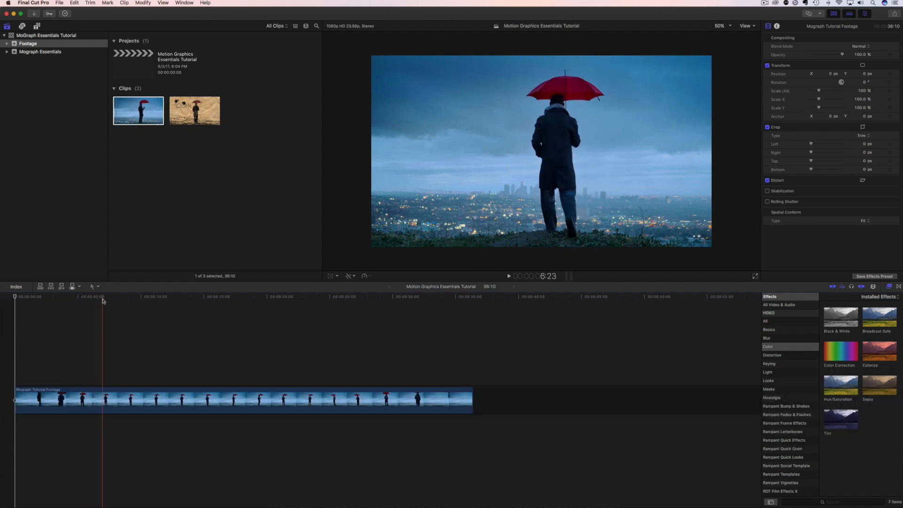
click(151, 302)
key(Left)
key(Left)
key(Left)
key(Left)
key(Left)
key(Left)
key(Left)
key(Left)
key(Left)
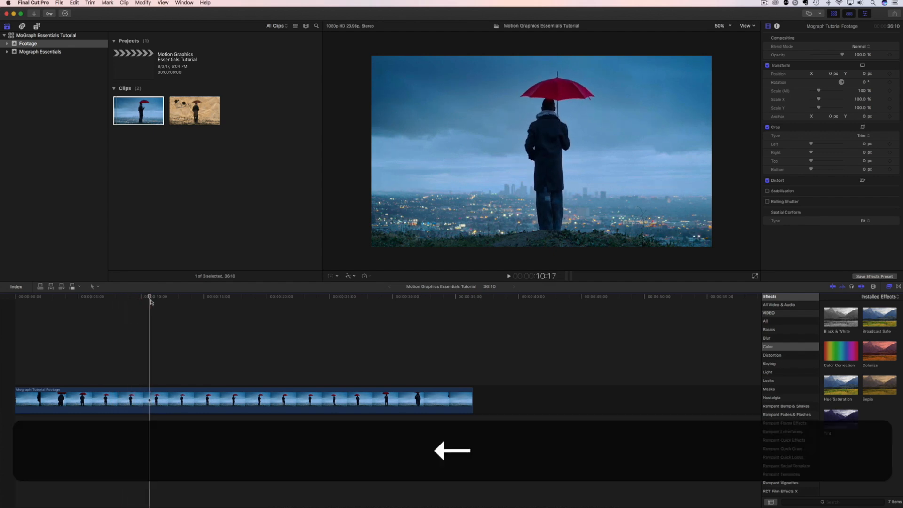
key(Left)
key(Left)
key(Left)
key(Left)
key(Left)
key(Left)
key(Left)
key(Left)
key(Left)
key(Left)
key(Left)
key(Left)
key(Left)
key(Left)
key(Left)
key(Left)
key(Left)
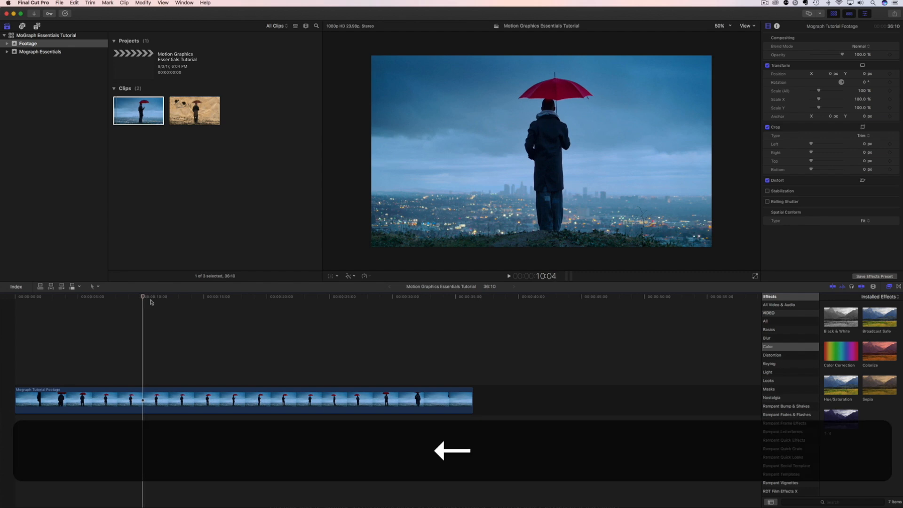
key(Left)
key(Left)
key(Left)
key(Left)
key(Left)
key(Left)
key(Left)
key(Left)
key(Left)
key(Left)
key(Left)
key(Left)
key(Left)
key(Left)
key(Left)
key(Left)
key(Left)
key(Left)
key(Left)
key(Left)
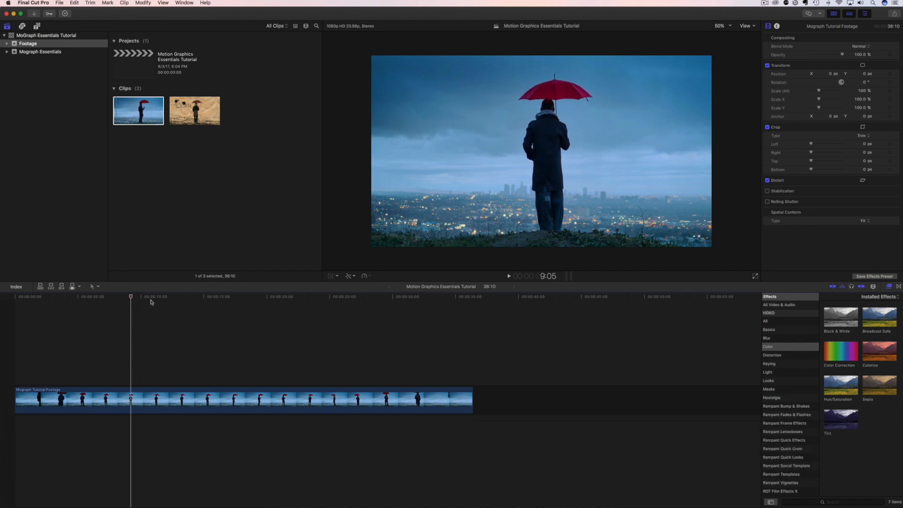
key(Left)
key(Left)
key(Left)
key(Left)
key(Left)
key(Left)
key(Left)
key(Left)
key(Left)
key(Left)
key(Left)
key(Left)
key(Left)
key(Left)
key(Left)
key(Left)
key(Left)
key(Left)
key(Left)
key(Left)
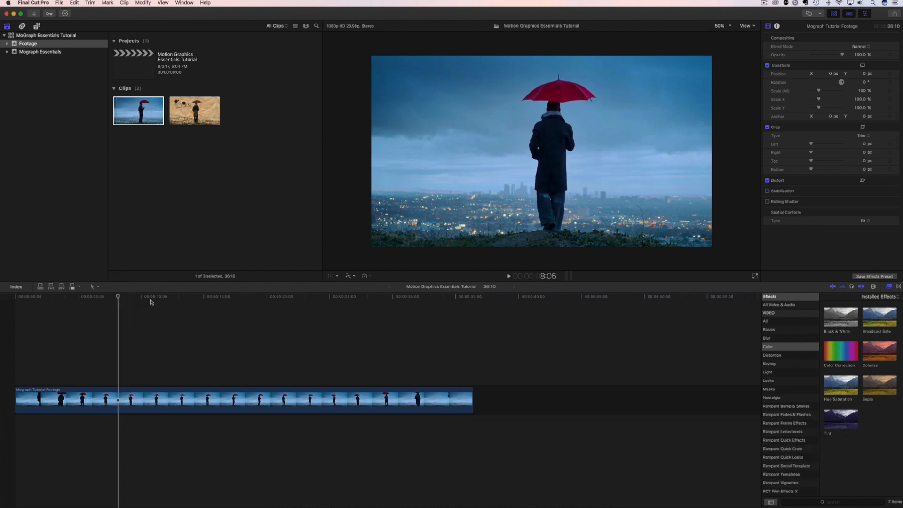
key(Right)
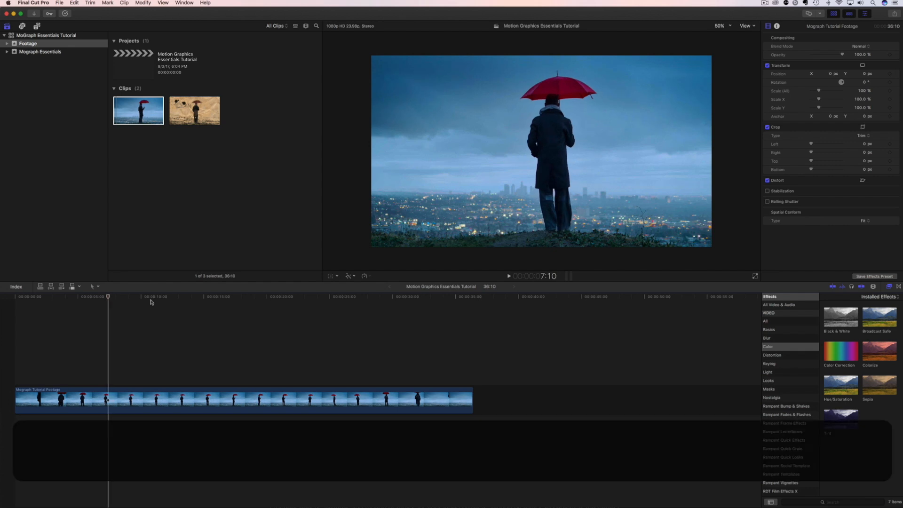
key(Right)
key(Right)
key(Right)
key(Right)
key(Right)
key(Right)
key(Right)
key(Right)
key(Right)
key(Right)
key(Right)
key(Right)
key(Right)
key(Right)
key(Right)
key(Right)
key(Right)
key(Right)
key(Right)
key(Right)
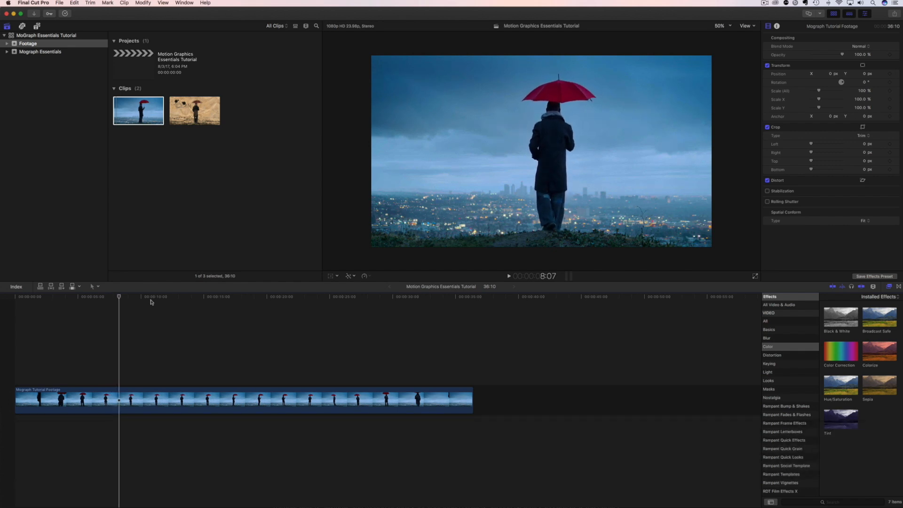
key(Right)
key(Right)
key(Right)
key(Right)
key(Right)
key(Right)
key(Right)
key(Right)
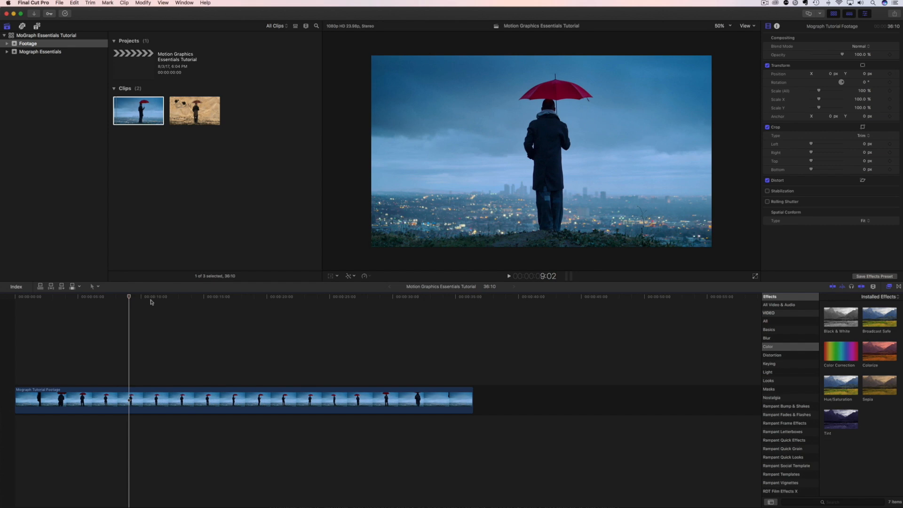
key(alt)
key(alt+f)
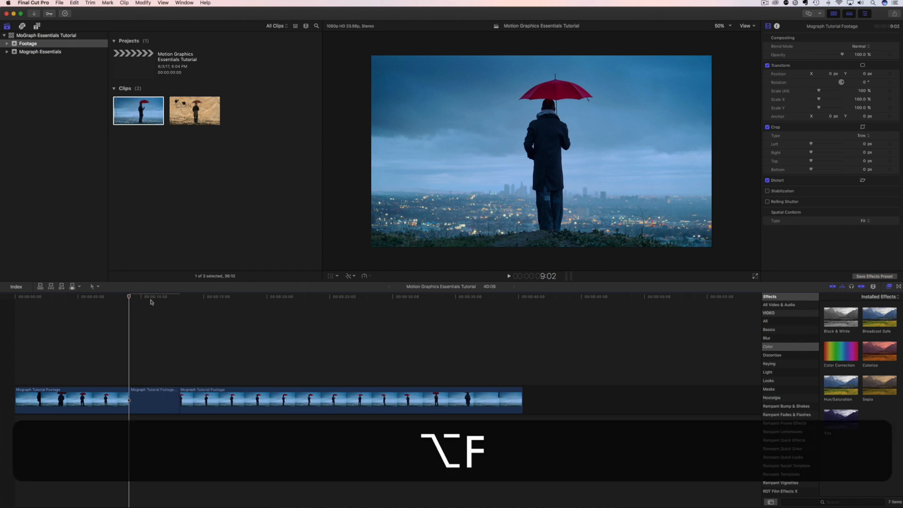
Play back the timeline across the transition into the freeze frame
drag(130, 297, 110, 304)
key(space)
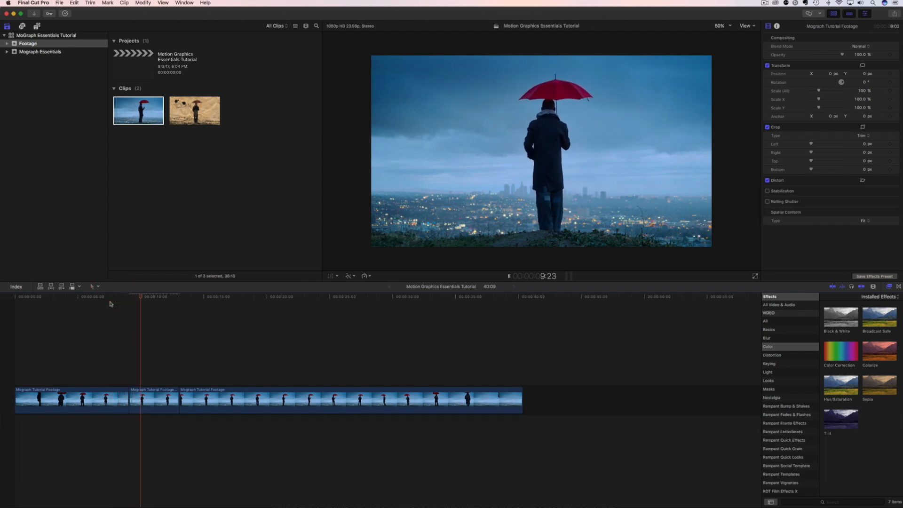
key(space)
click(85, 301)
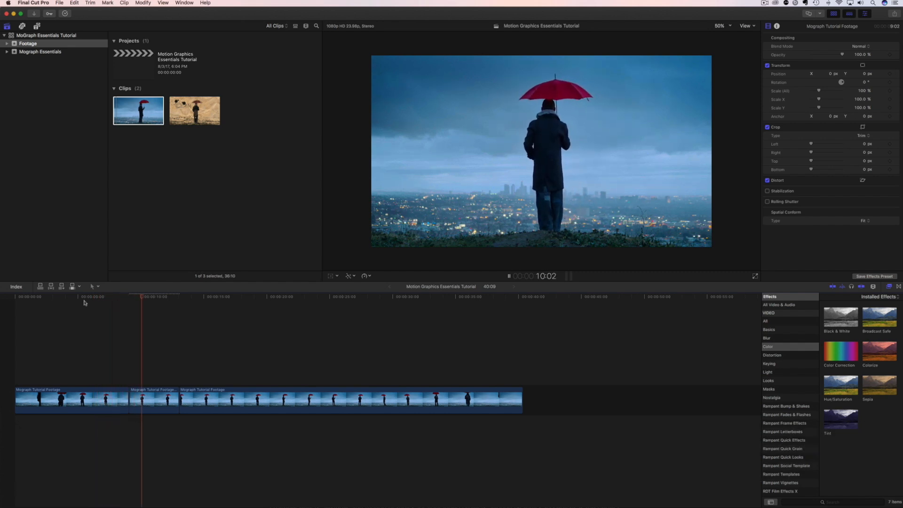
key(space)
Delete the footage after the freeze frame and extend the freeze frame to a duration of 8:08
click(218, 399)
key(BackSpace)
drag(179, 400, 233, 400)
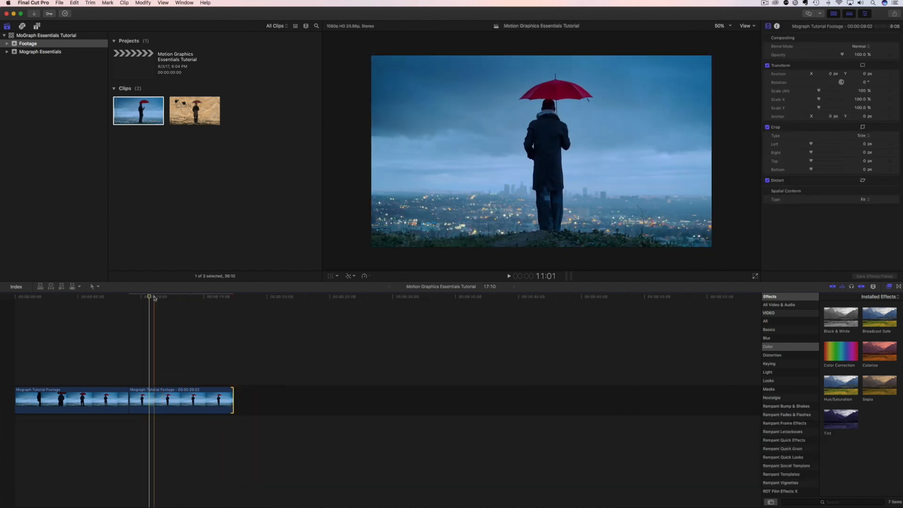
Play the trimmed sequence from the beginning to check how long the walk lasts
click(16, 316)
key(space)
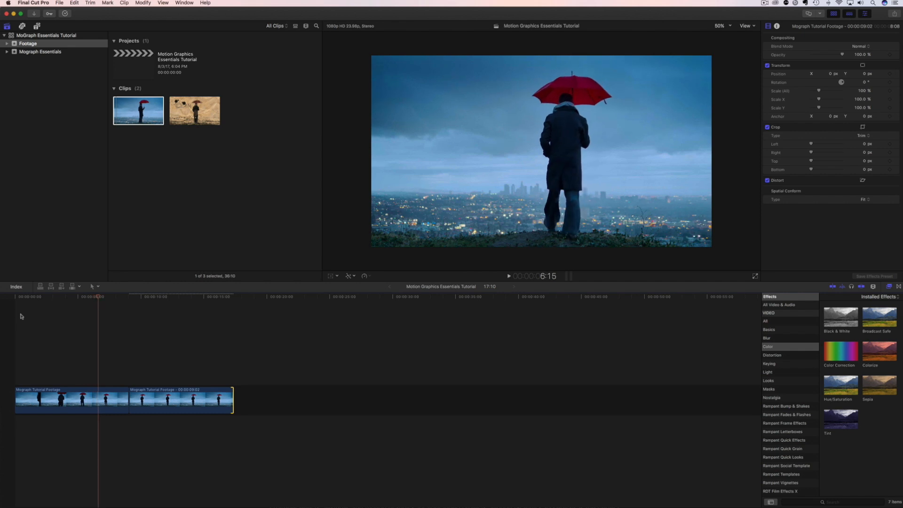
key(space)
Speed up the first footage clip by retiming it to a duration of 2:00
click(47, 397)
key(super+r)
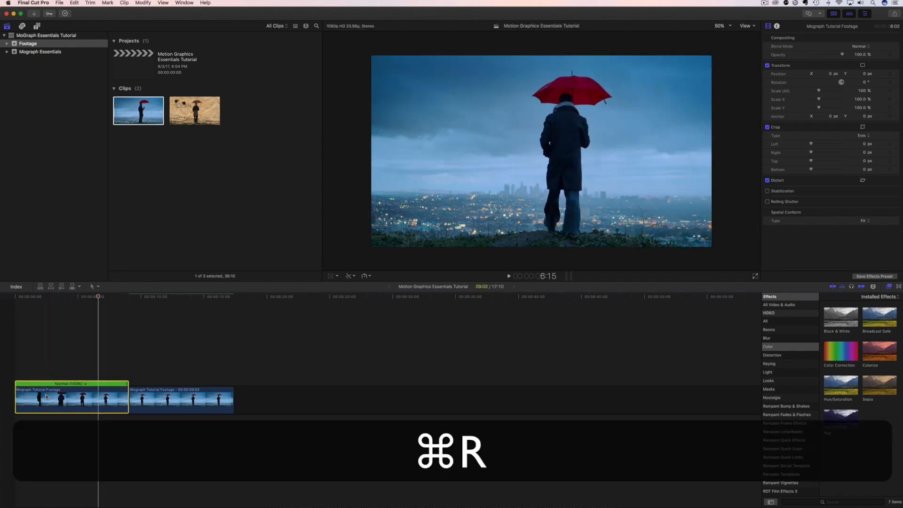
drag(127, 383, 39, 385)
Play the sped-up walk from the start of the timeline into the freeze frame
click(19, 297)
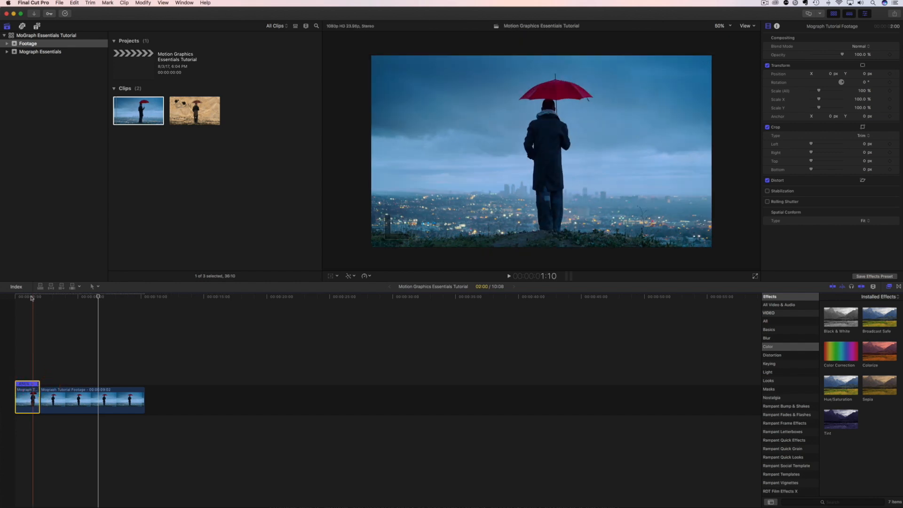
drag(20, 297, 16, 298)
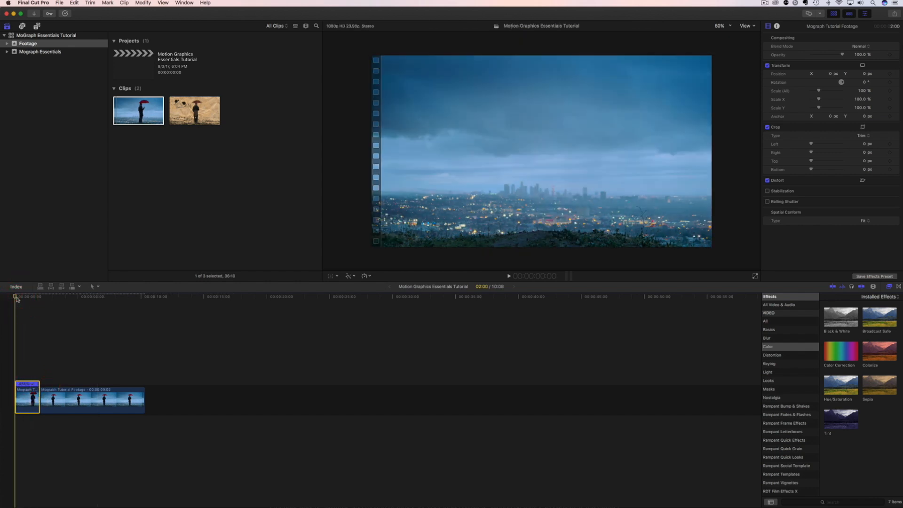
key(space)
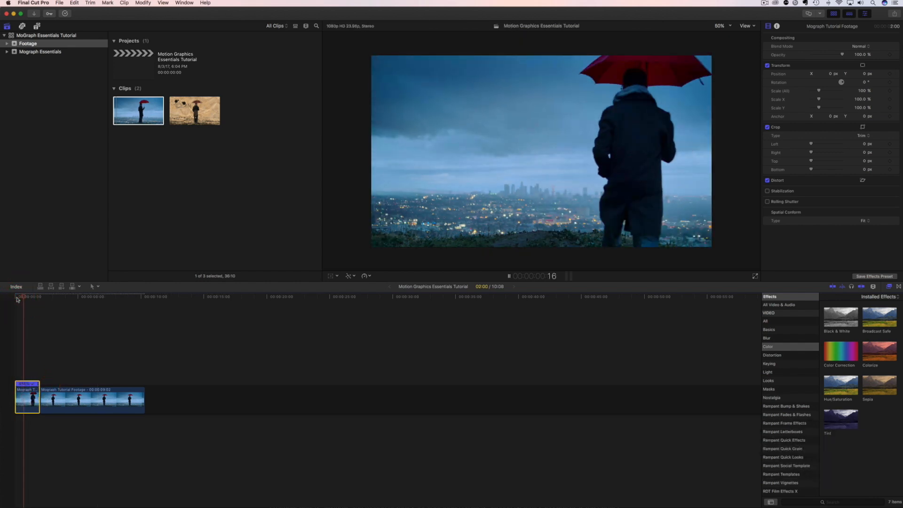
key(space)
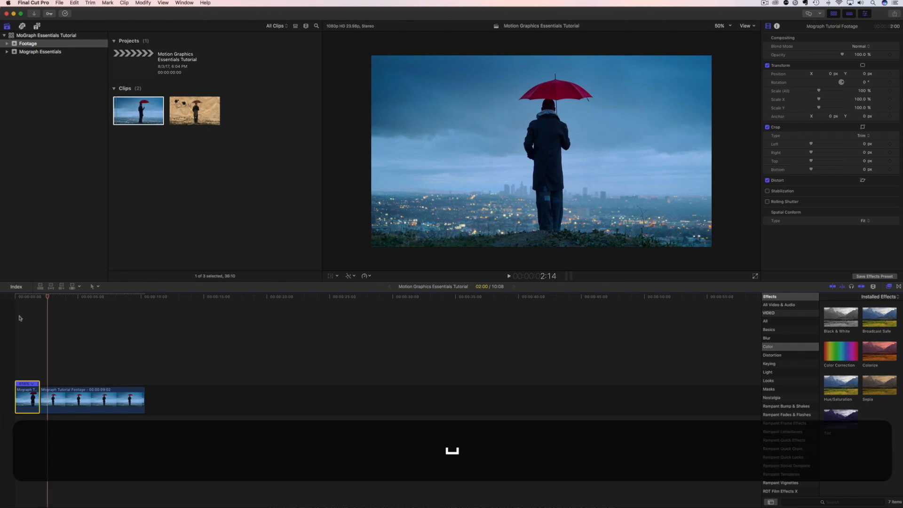
Slow the retimed first clip to a duration of 3:00 and play it back
drag(42, 387, 52, 390)
key(space)
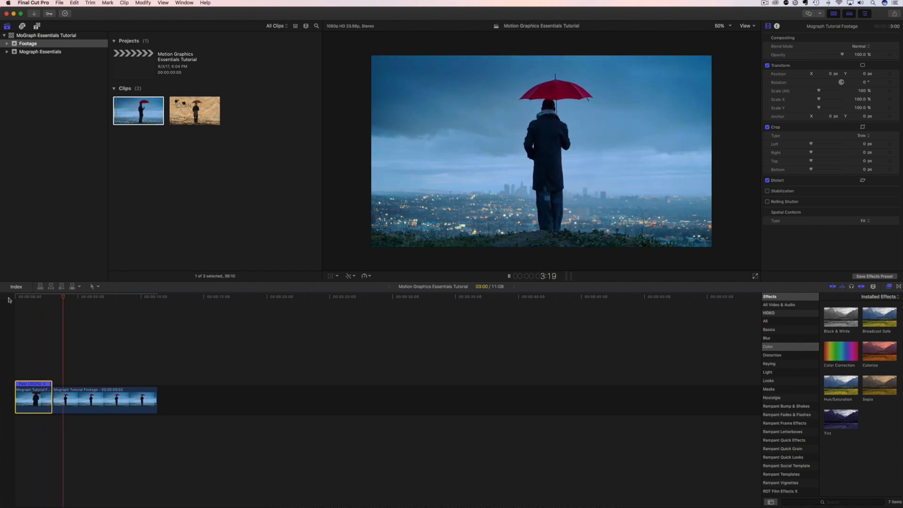
key(space)
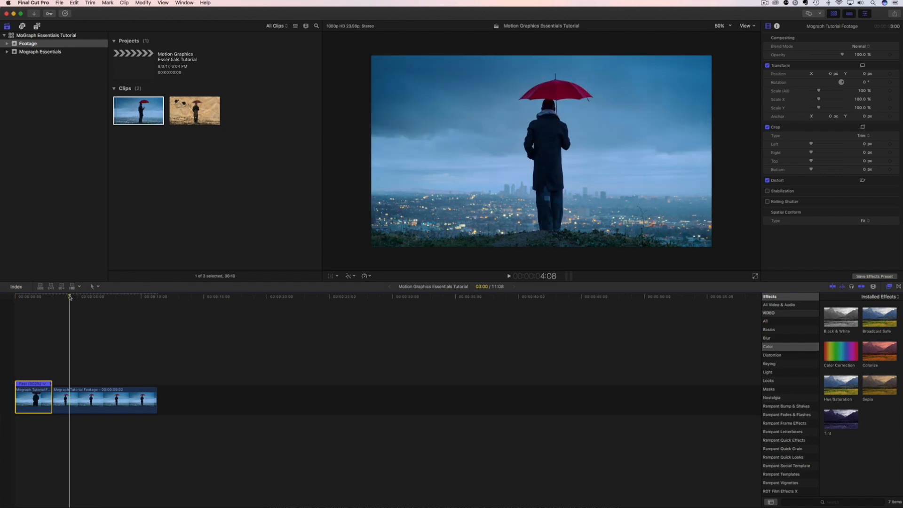
Park the playhead at 5:01 in the second footage clip, where the man stands still under the umbrella
click(78, 312)
click(82, 391)
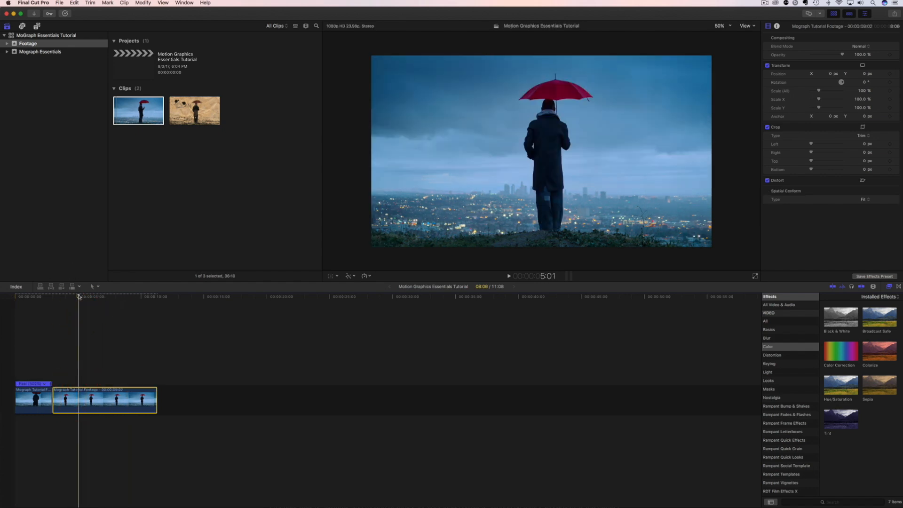
click(70, 314)
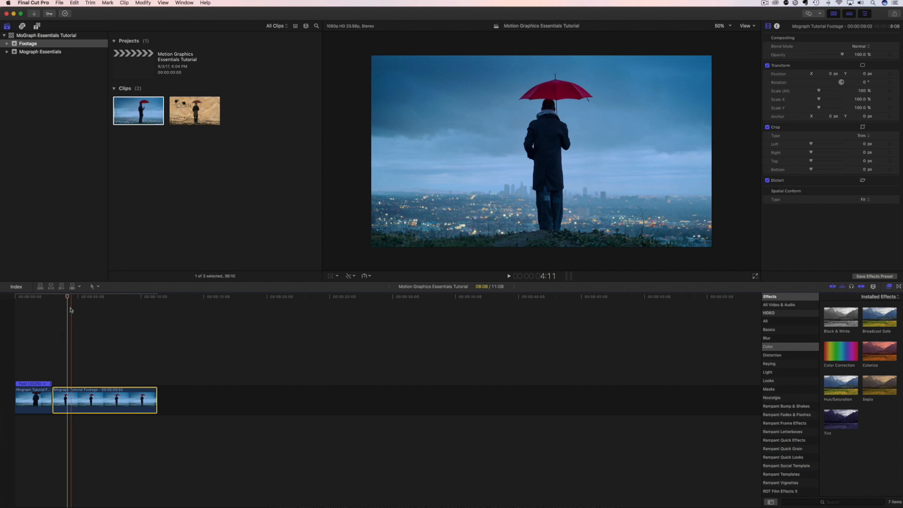
click(78, 298)
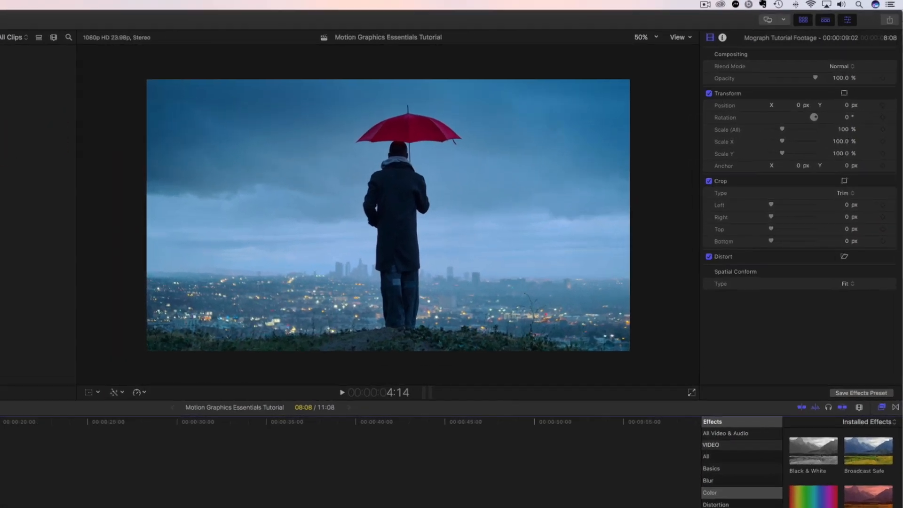
Add another Save Current Frame destination for sharing and delete the duplicate again, keeping the existing one
click(894, 14)
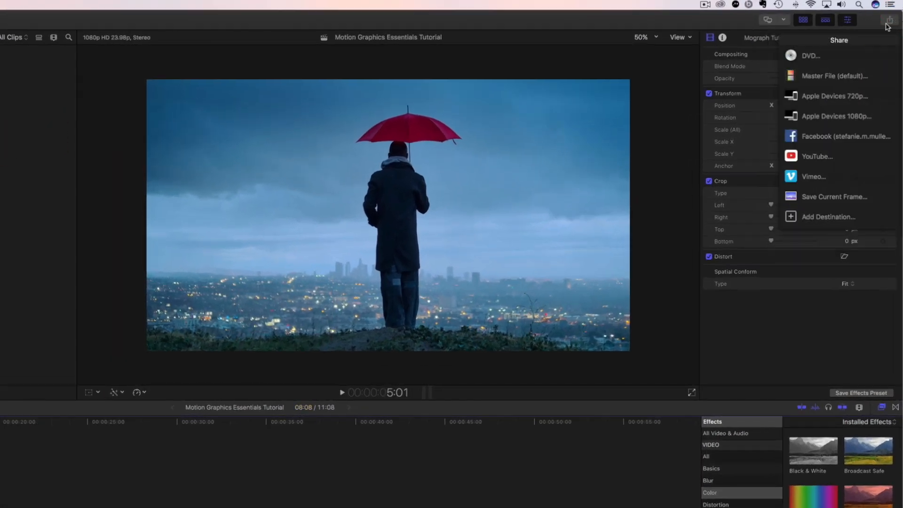
click(821, 219)
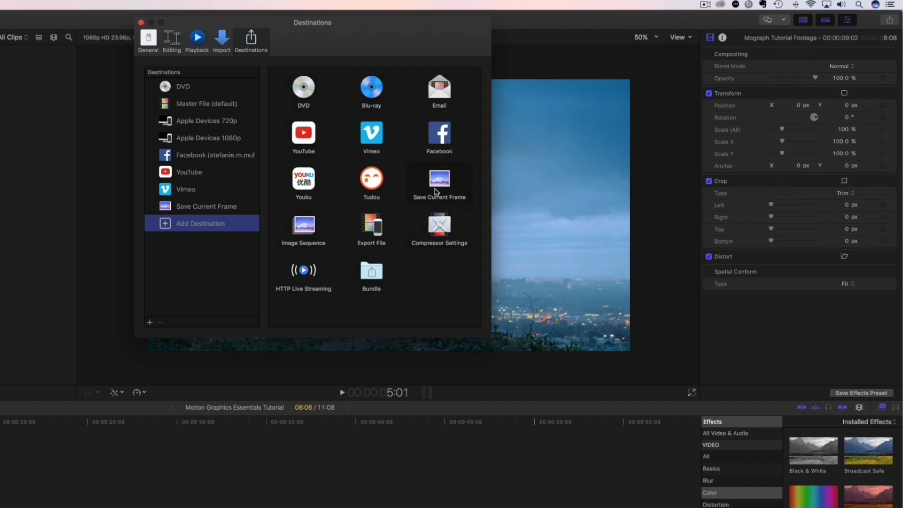
drag(437, 193, 202, 210)
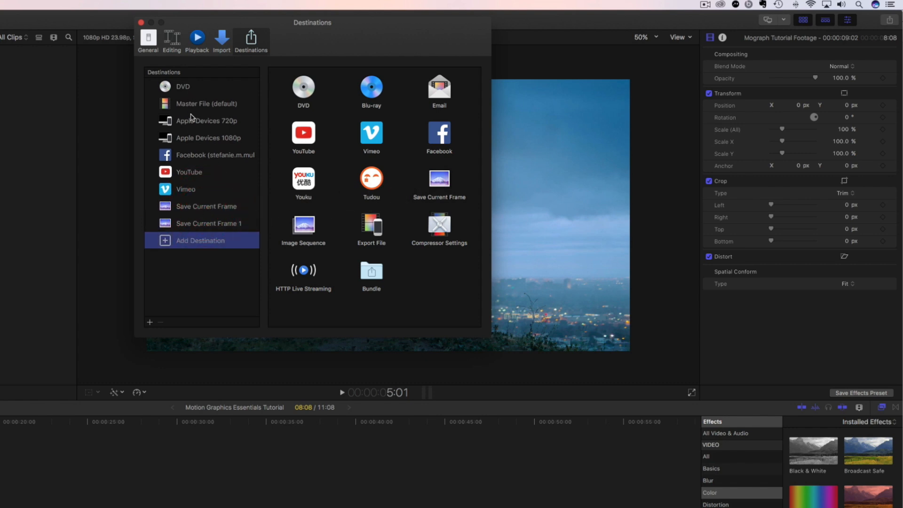
click(202, 223)
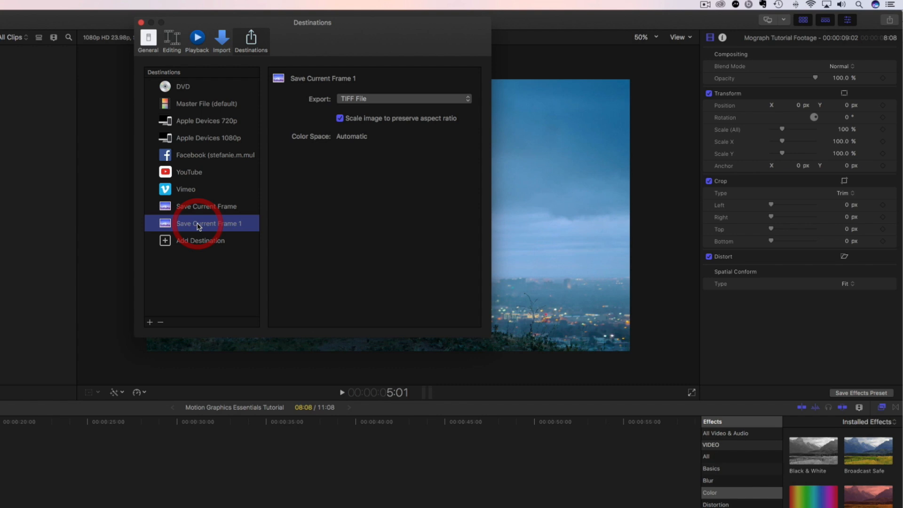
key(Delete)
click(188, 207)
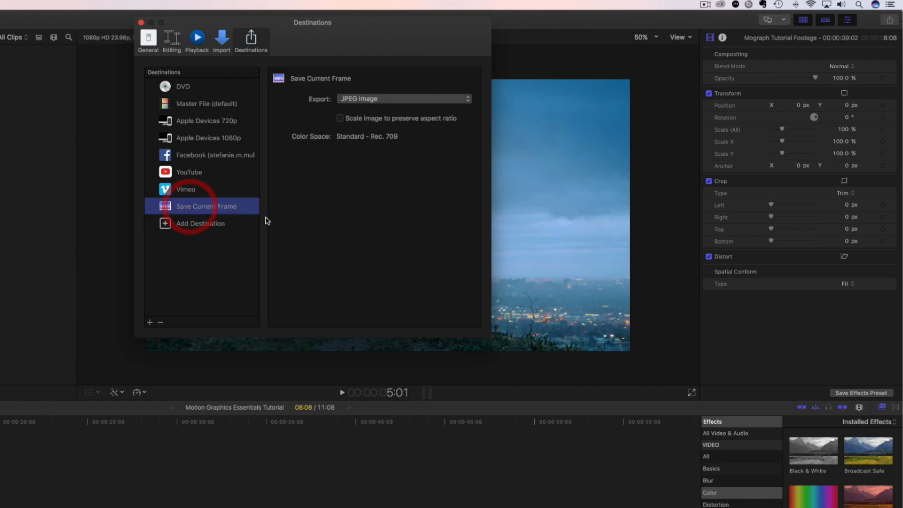
click(141, 22)
Set up a Save Current Frame export of the frame at the playhead with JPEG Image as the format
click(889, 20)
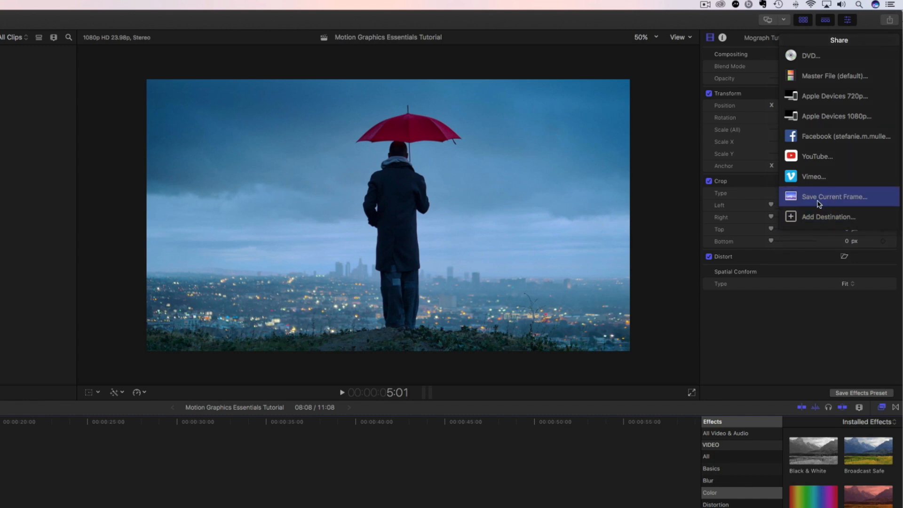
click(820, 203)
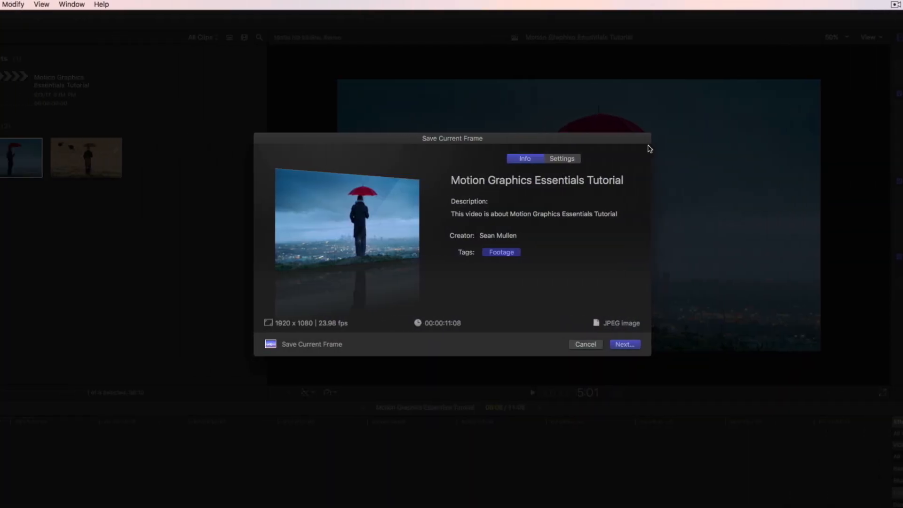
click(556, 158)
click(538, 202)
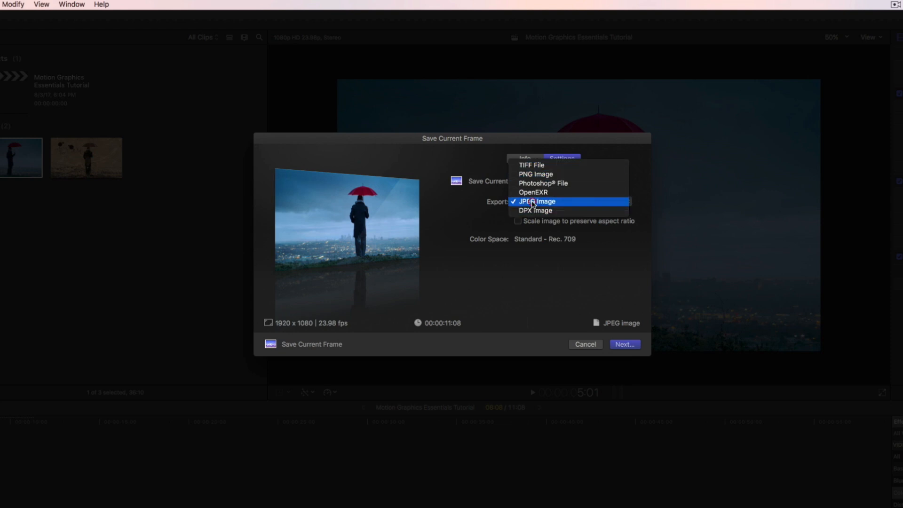
click(533, 202)
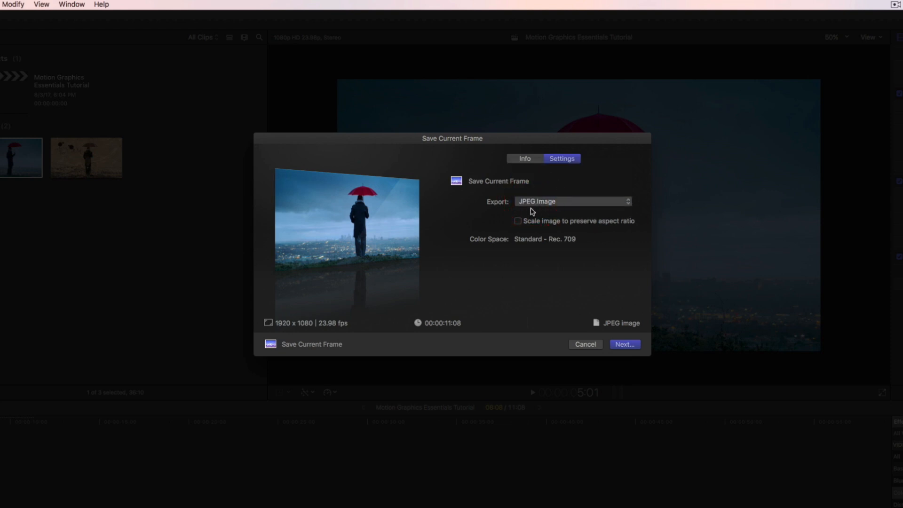
Save the frame as still-frame in the Motion Graphics Essentials Tutorial folder inside FCPX Tutorials and dismiss the share notification
click(623, 345)
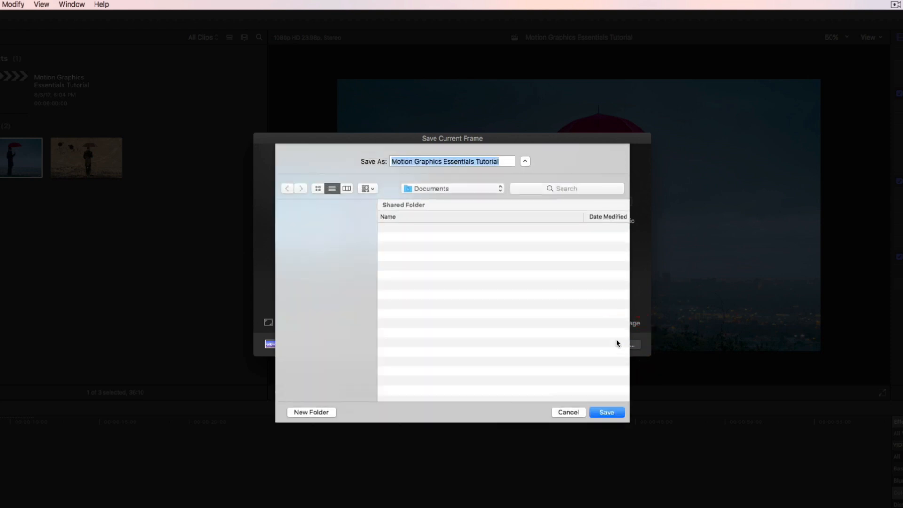
click(306, 311)
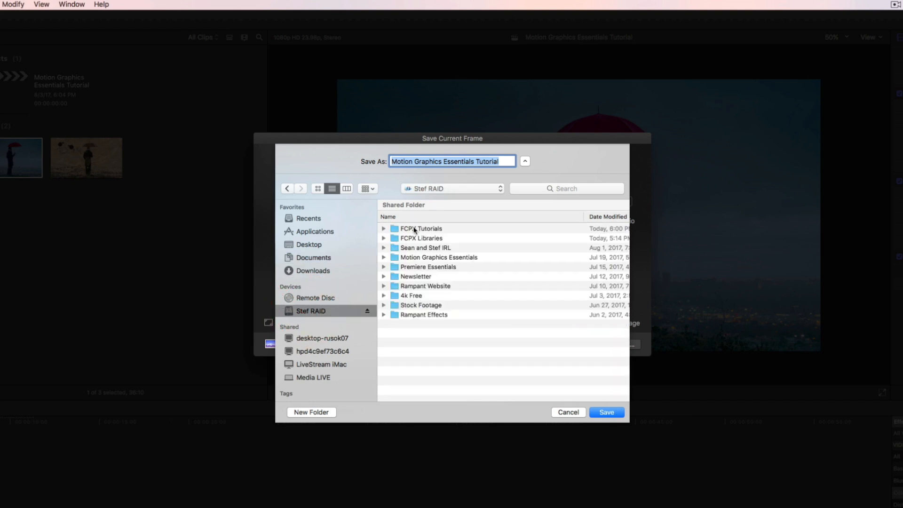
double_click(404, 229)
double_click(424, 228)
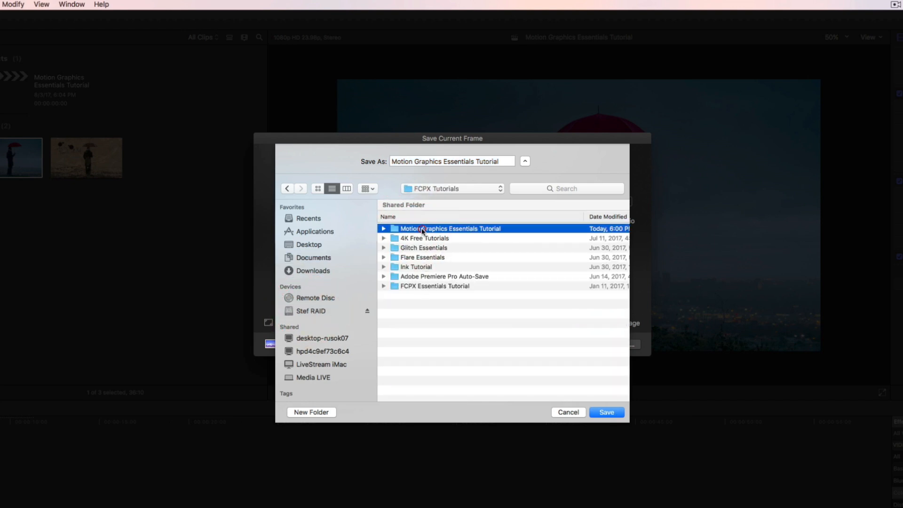
drag(503, 161, 343, 161)
text(still-frame)
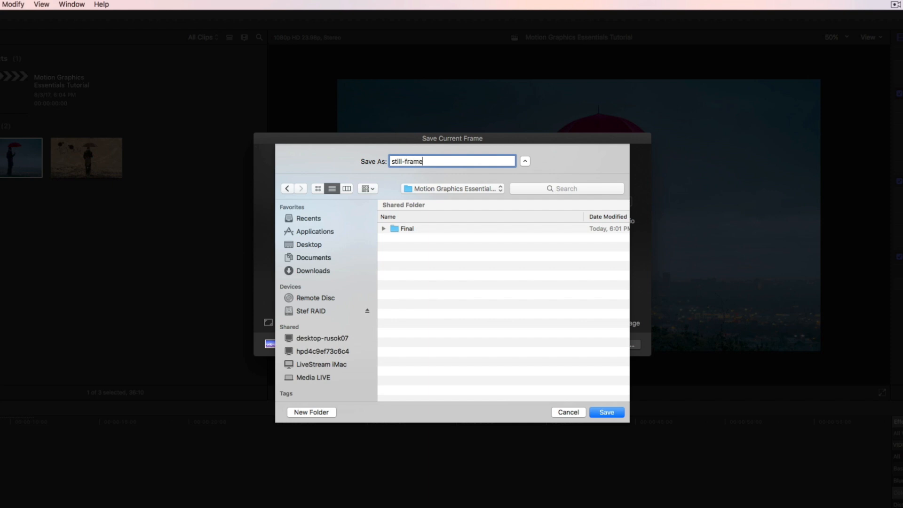
key(Return)
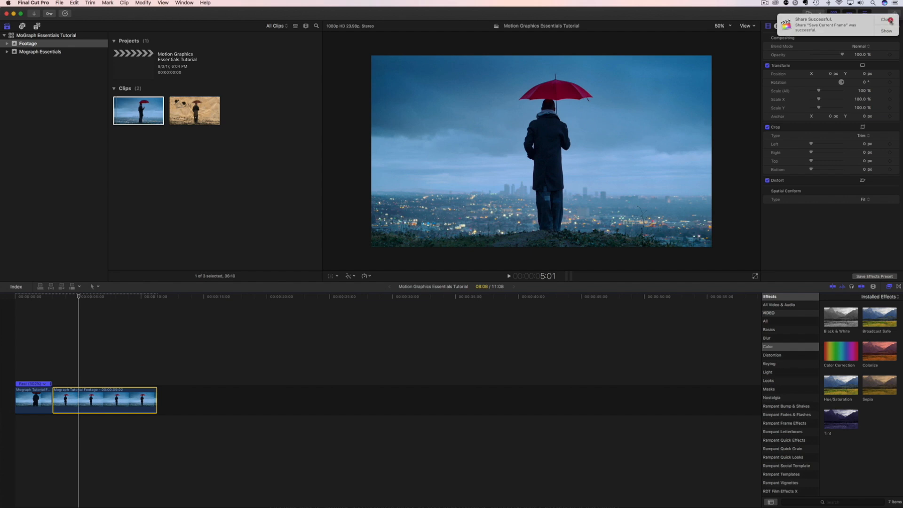
click(890, 20)
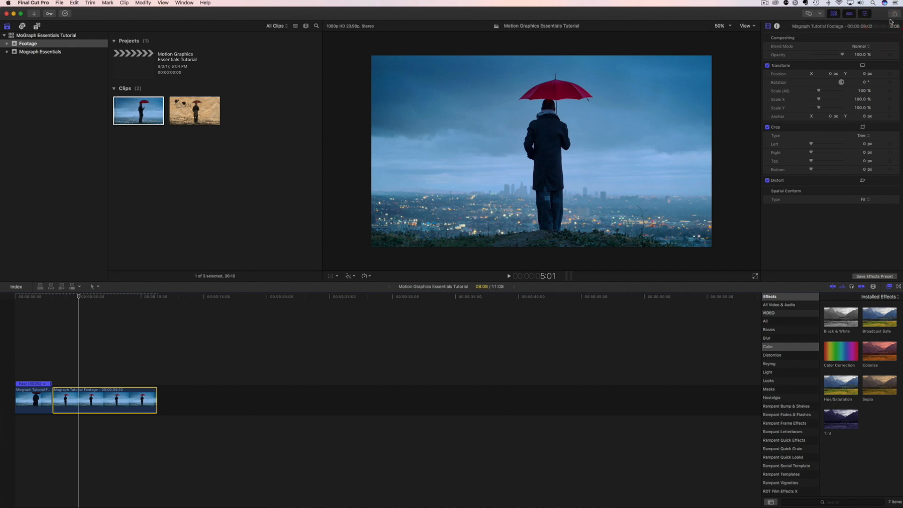
Switch to Finder, open still-frame.jpg from the Motion Graphics Essentials Tutorial folder in Photoshop, and hide the History panel there
key(super+Tab)
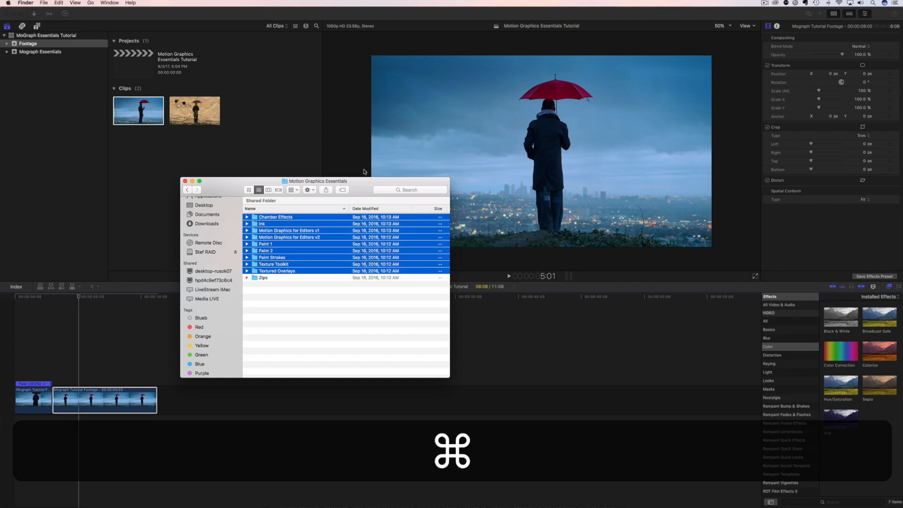
click(202, 252)
double_click(261, 219)
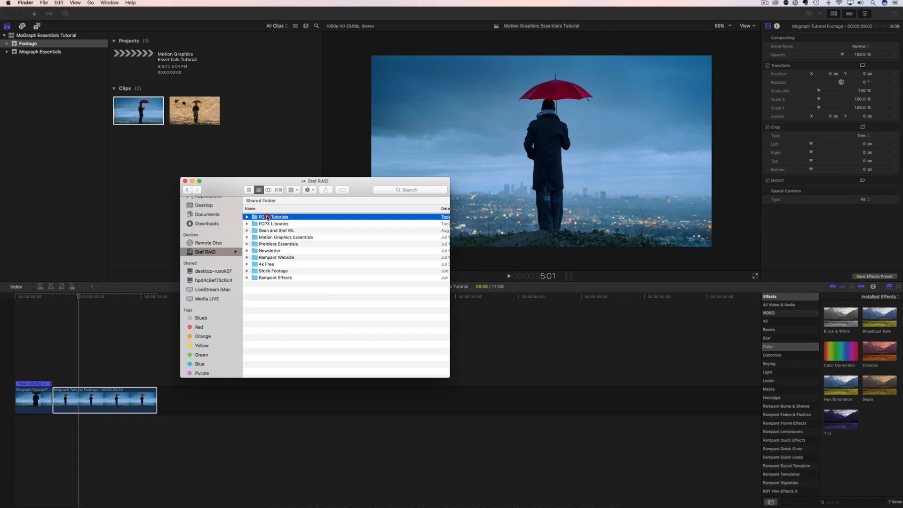
double_click(274, 258)
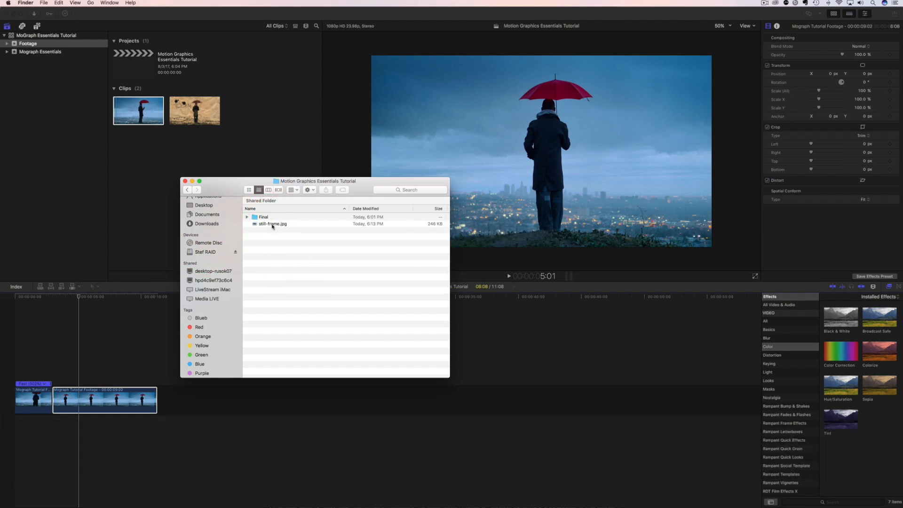
drag(262, 224, 518, 496)
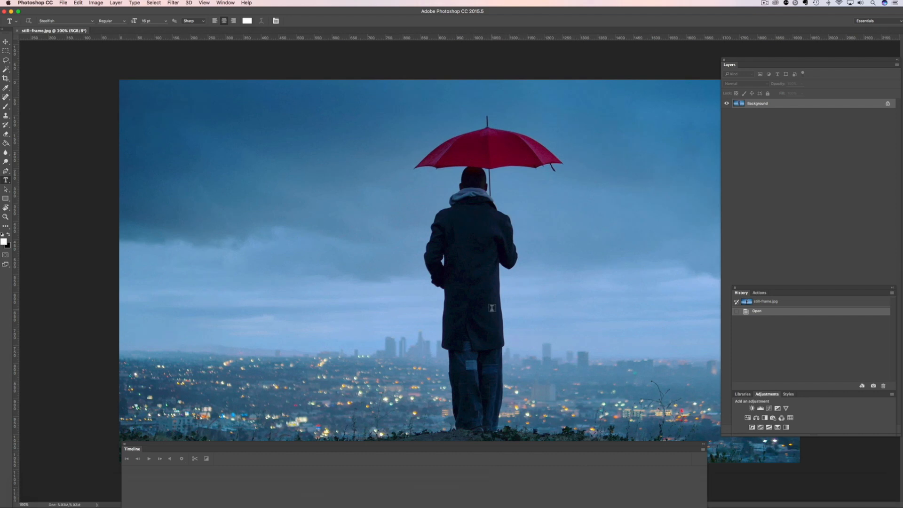
key(super+minus)
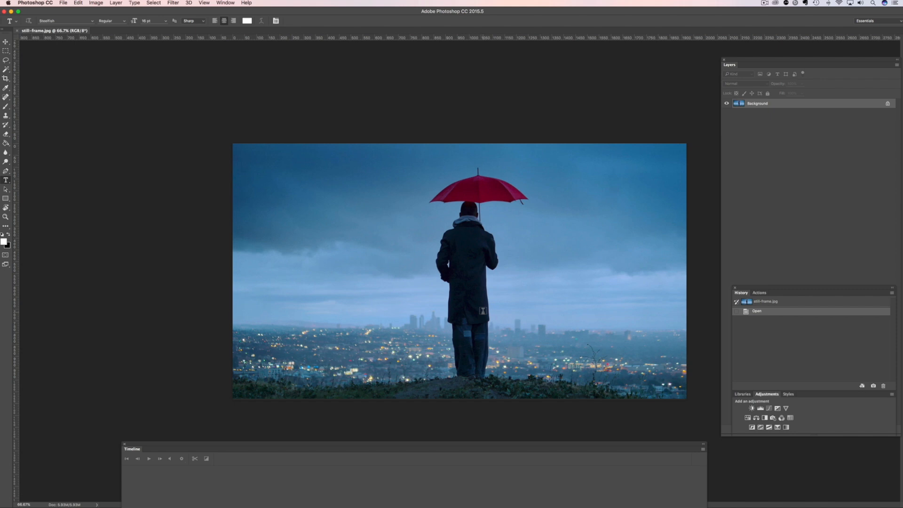
click(735, 288)
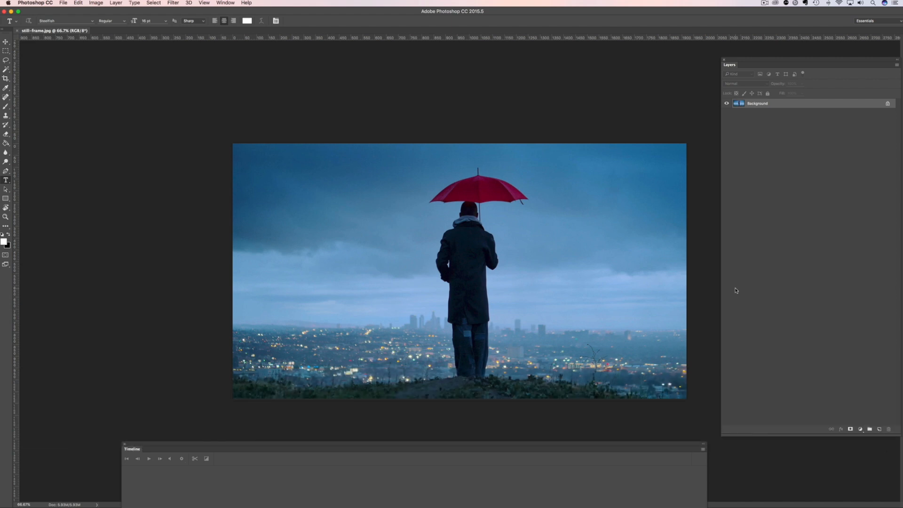
Convert the Background layer to a smart object and duplicate the resulting layer
right_click(779, 104)
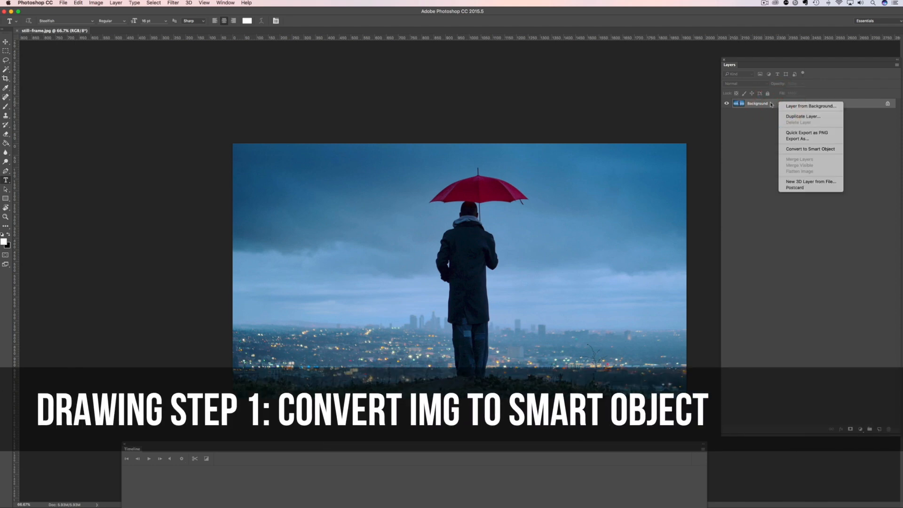
right_click(771, 103)
click(791, 150)
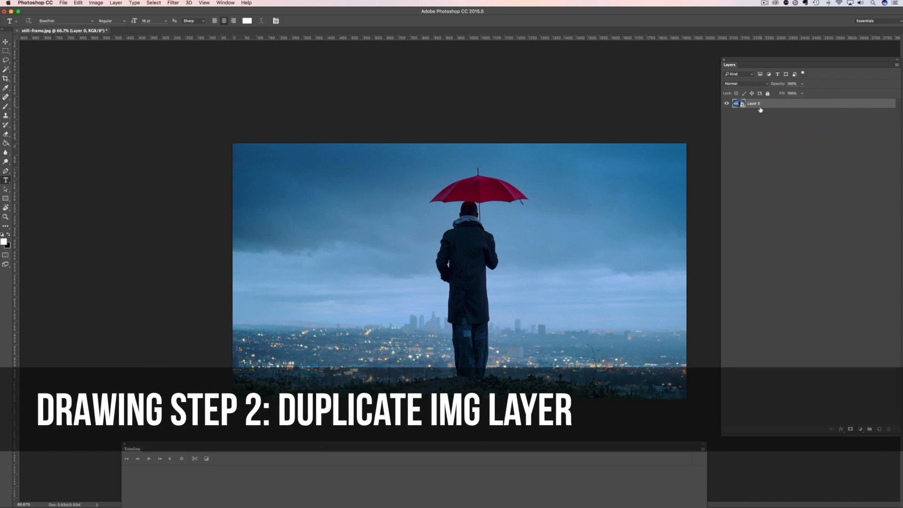
key(super+j)
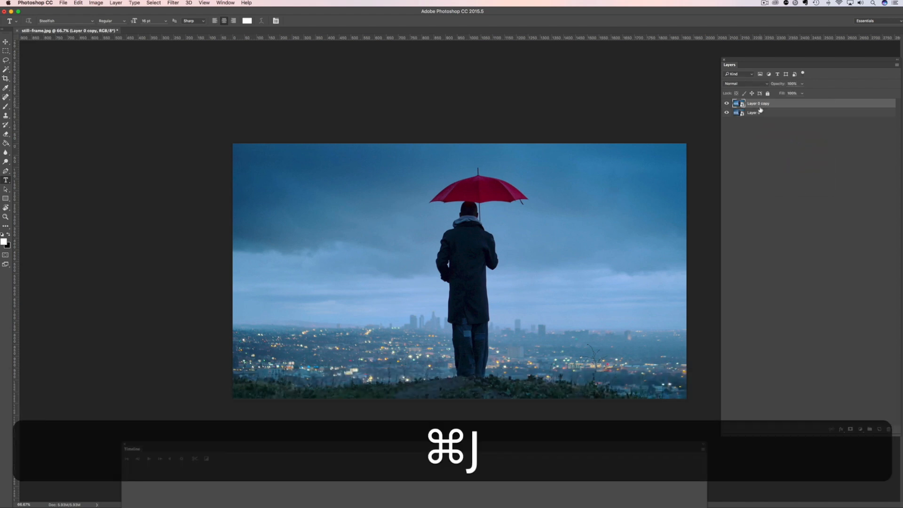
Hide the original lower layer and apply a Gaussian Blur with a radius of 1.0 pixels to the copy
click(727, 114)
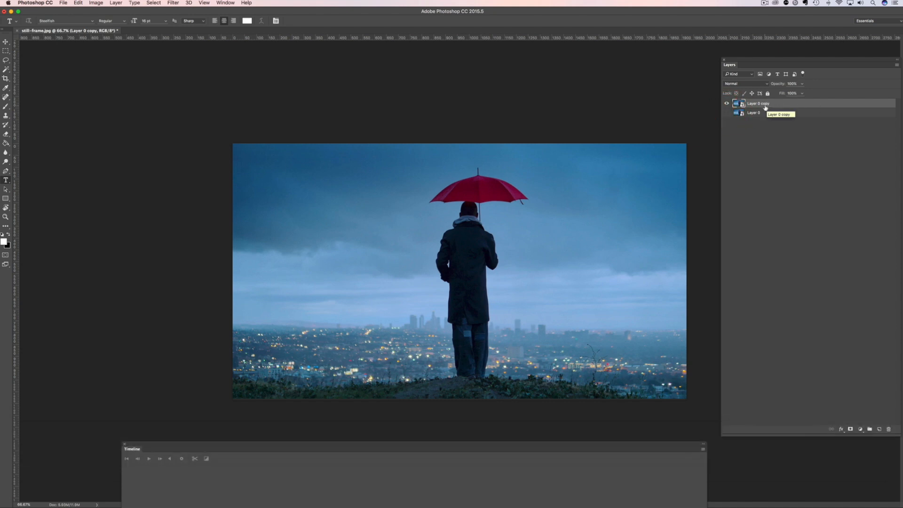
click(173, 3)
mouse_move(203, 87)
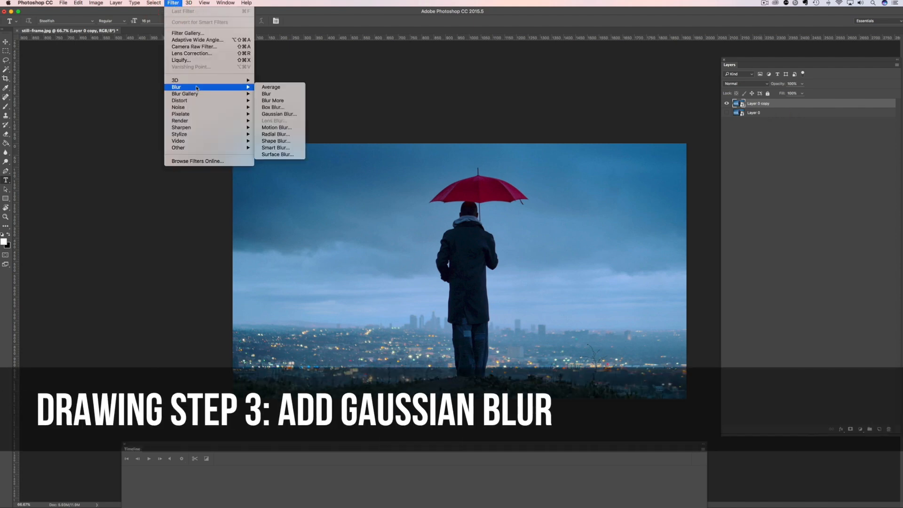
click(271, 115)
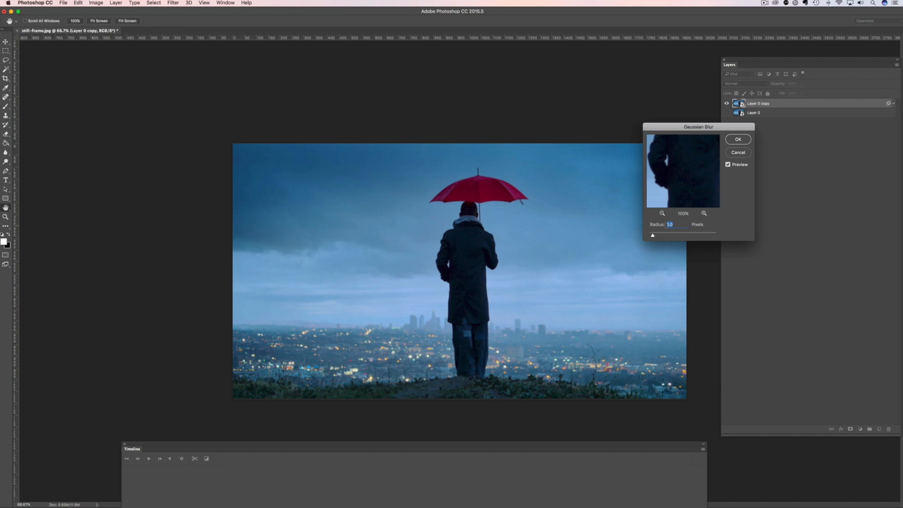
click(736, 140)
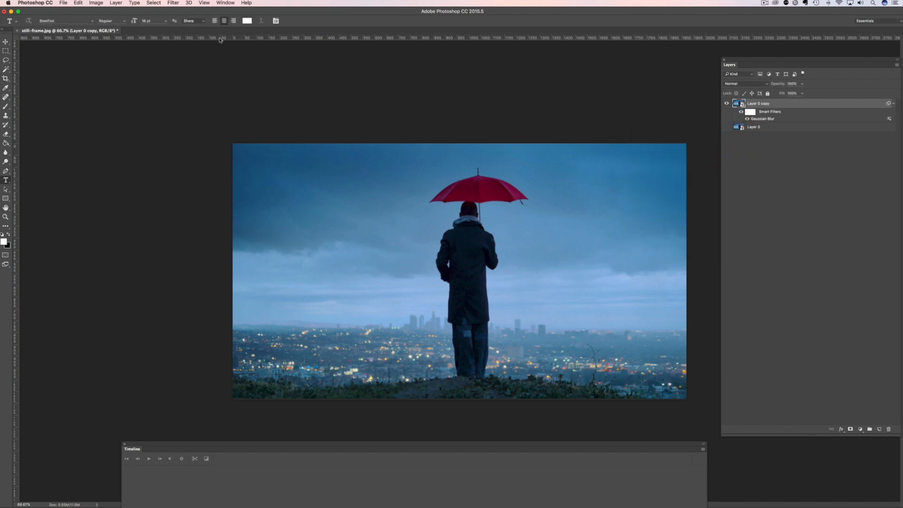
Apply a Smart Blur to Layer 0 copy with radius 3.0, threshold 10, High quality and Normal mode
click(173, 3)
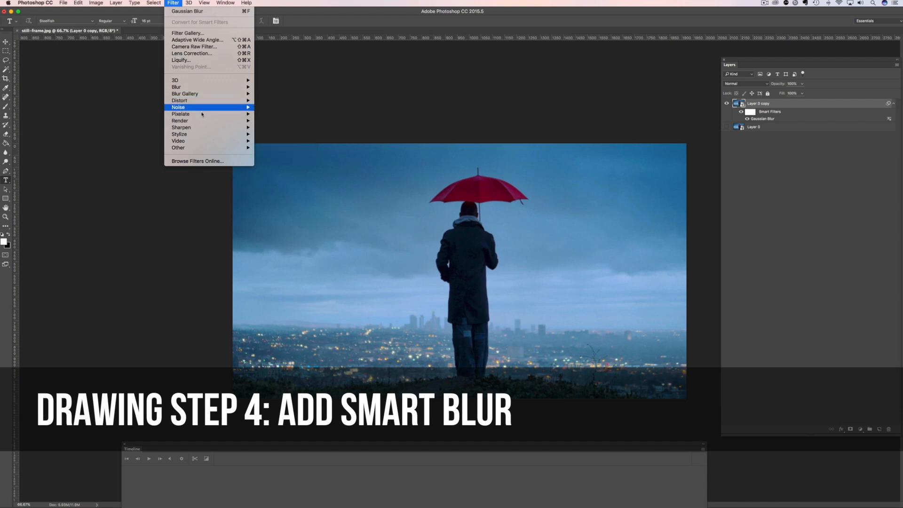
mouse_move(192, 87)
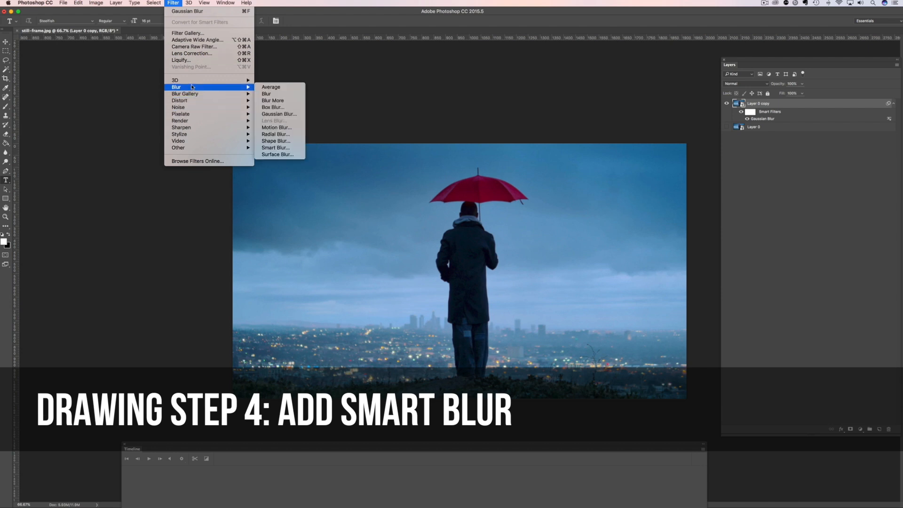
click(276, 148)
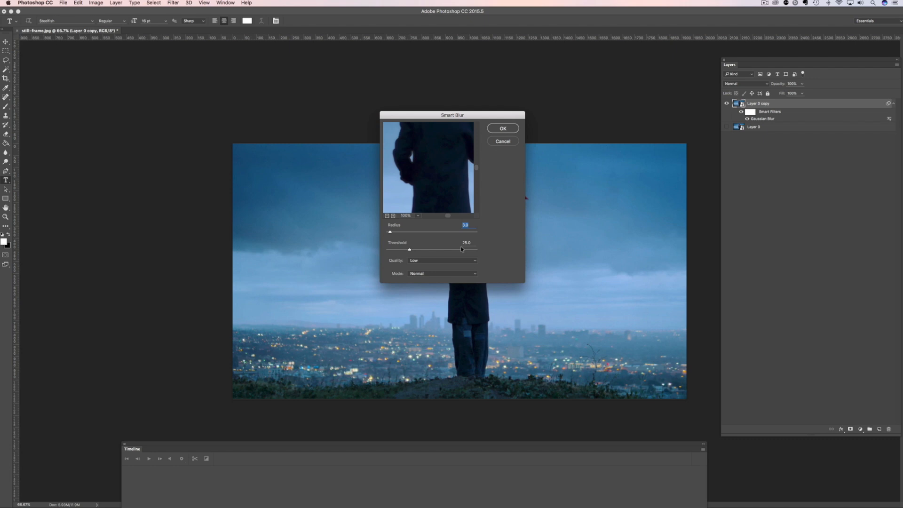
drag(410, 251, 394, 250)
text(10)
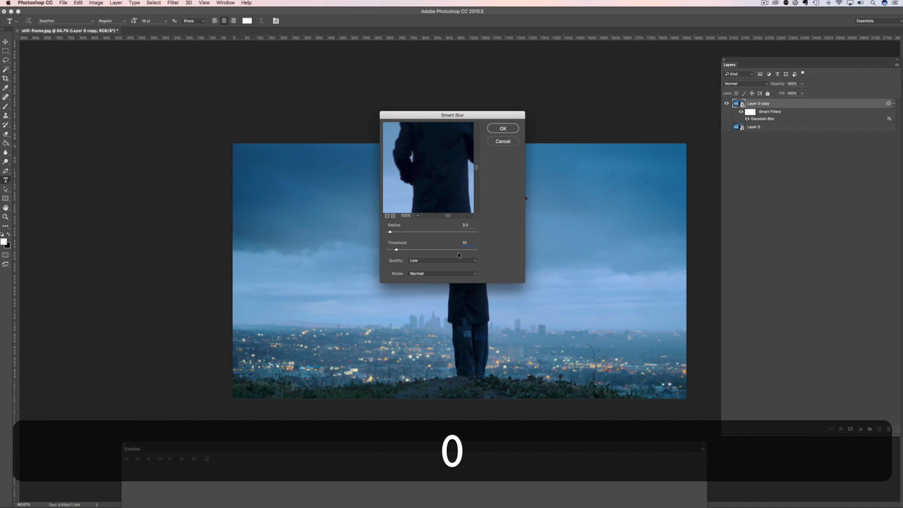
click(436, 260)
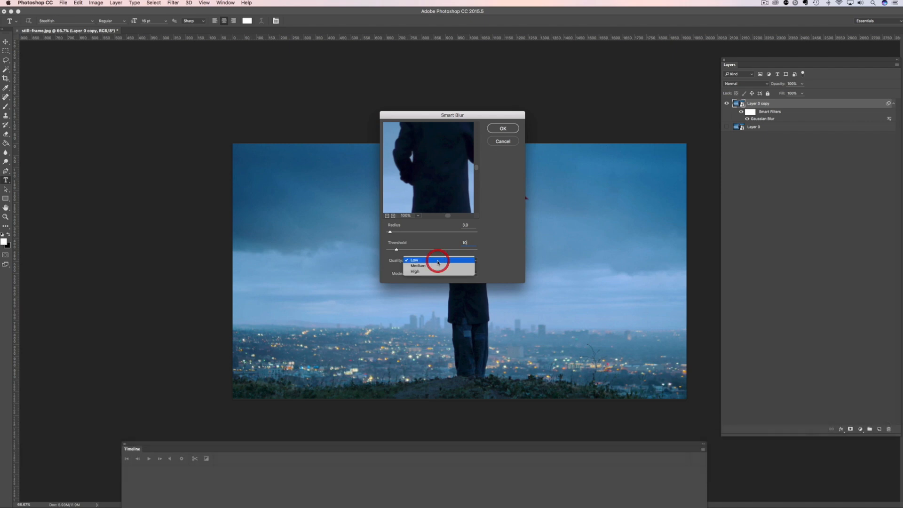
click(414, 271)
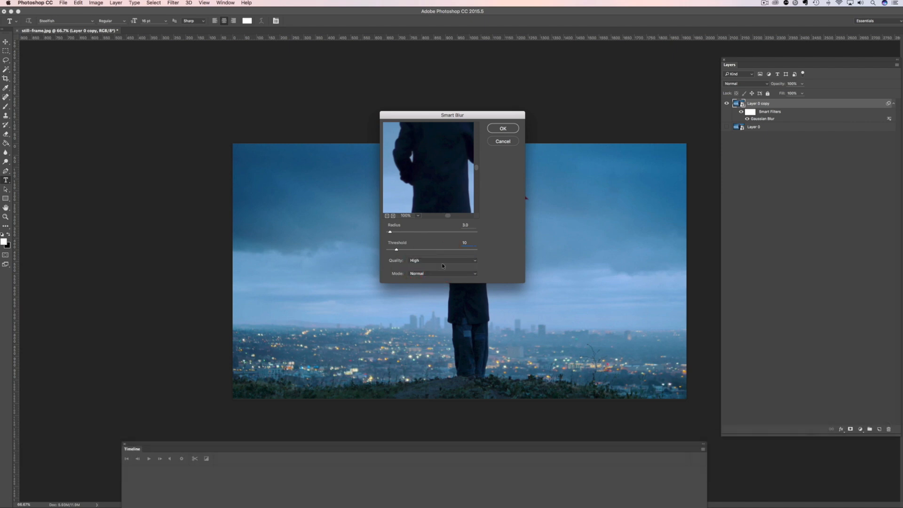
click(463, 261)
click(451, 251)
click(449, 260)
click(449, 272)
click(503, 130)
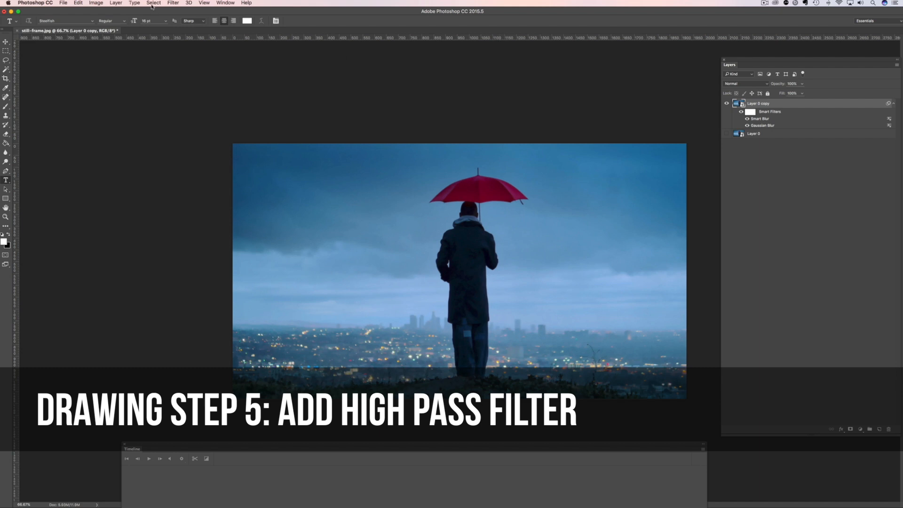
Apply a High Pass filter to Layer 0 copy with a low radius that keeps only thin outlines on grey
click(173, 3)
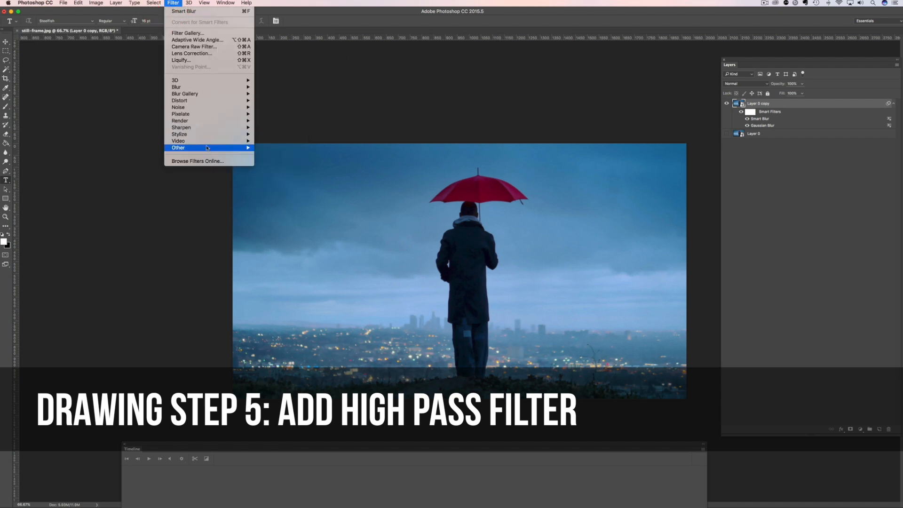
mouse_move(207, 148)
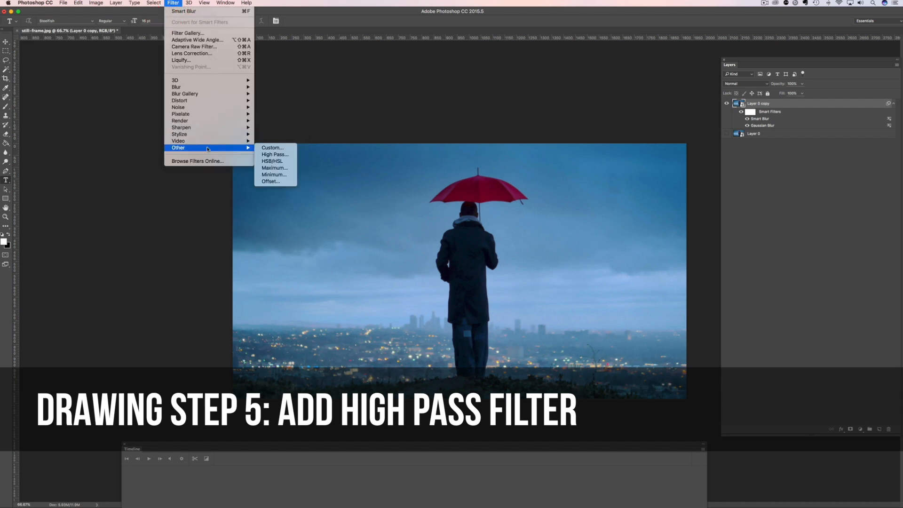
click(273, 155)
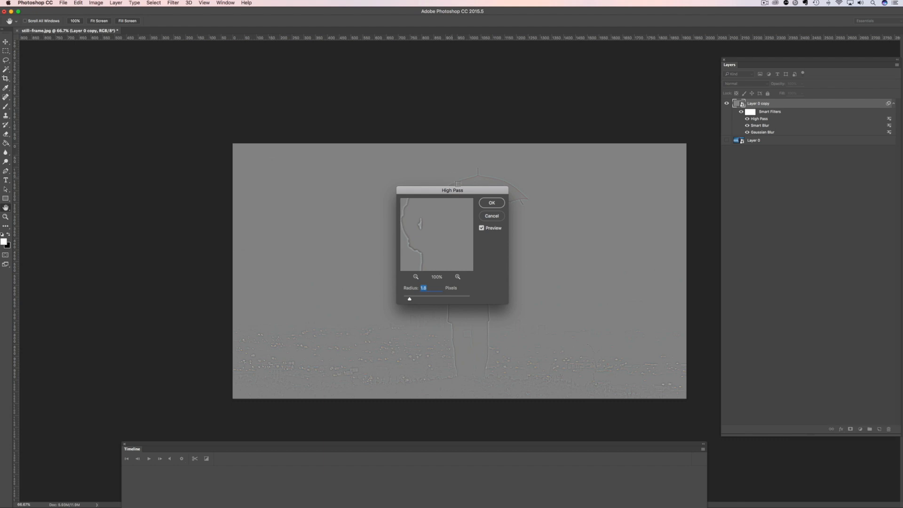
drag(460, 191, 655, 205)
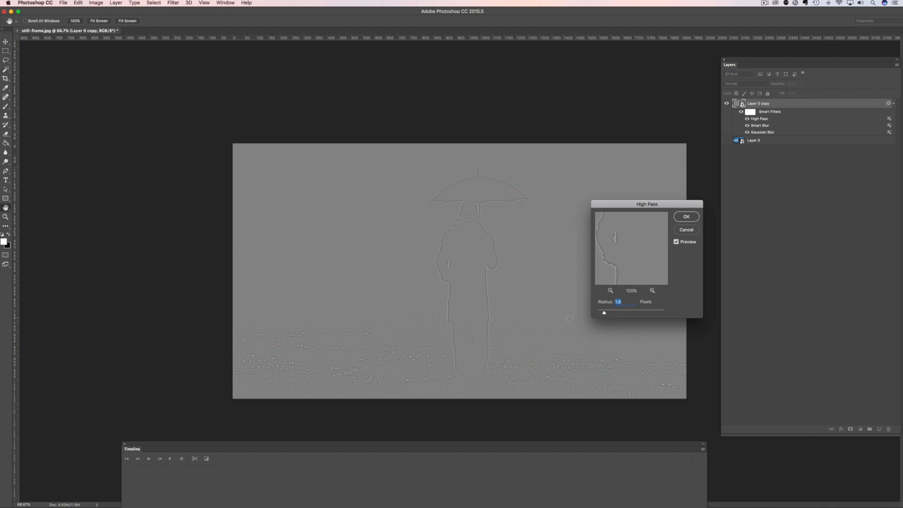
mouse_move(604, 315)
mouse_down()
mouse_move(627, 313)
mouse_move(605, 314)
mouse_up()
click(687, 217)
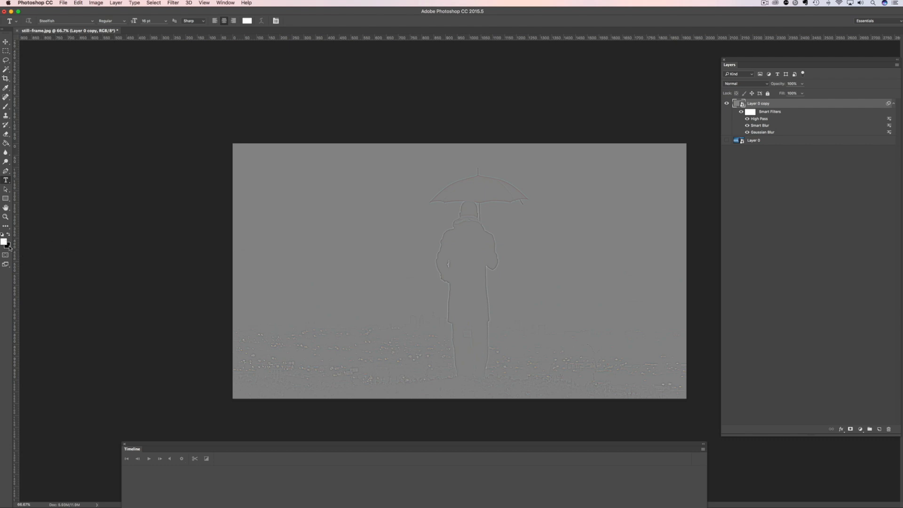
Add the Note Paper sketch filter from the Filter Gallery with Image Balance 25, Graininess 0 and Relief 0
click(173, 2)
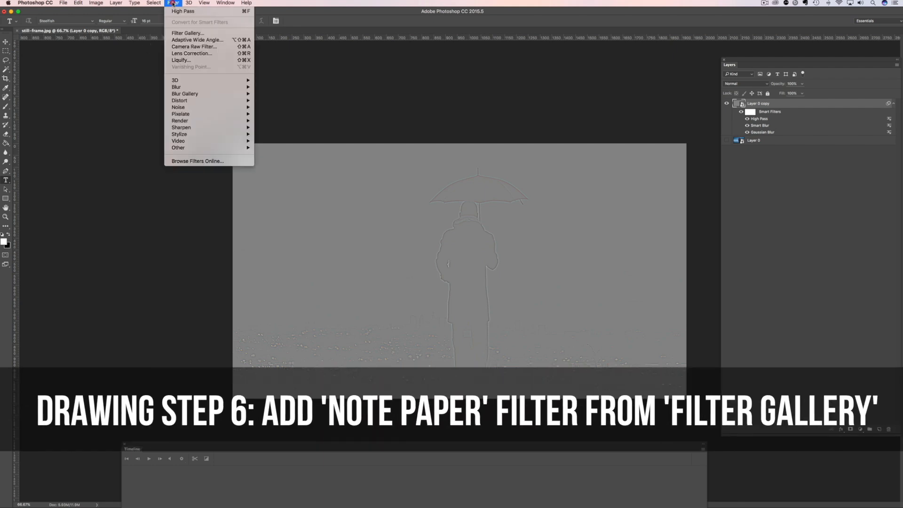
click(183, 34)
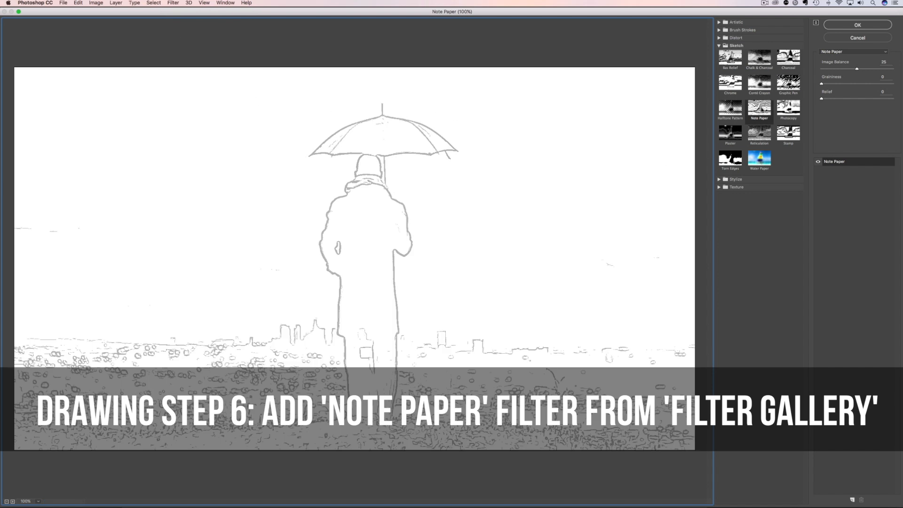
click(734, 64)
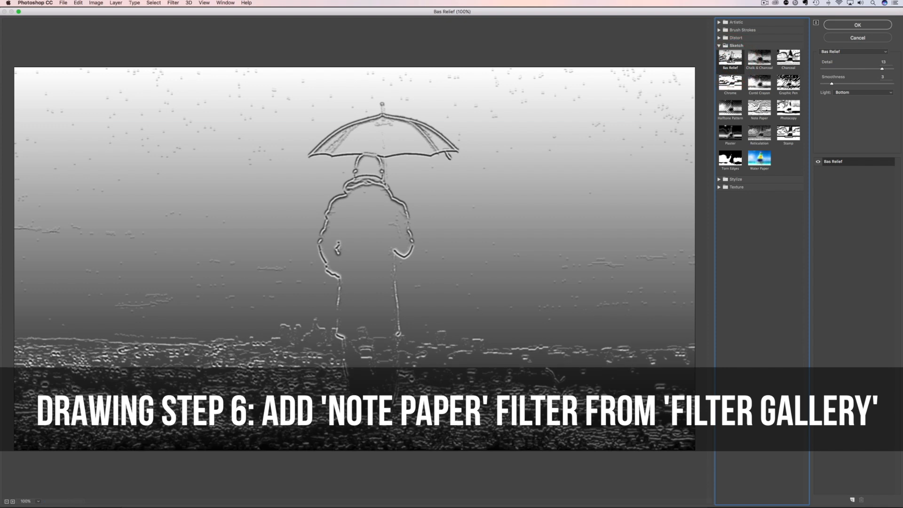
click(759, 107)
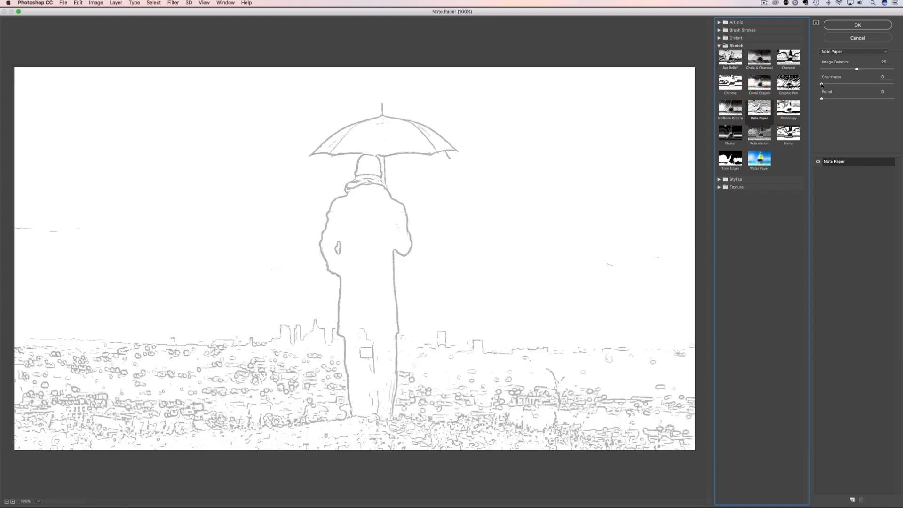
drag(822, 84, 853, 83)
click(857, 98)
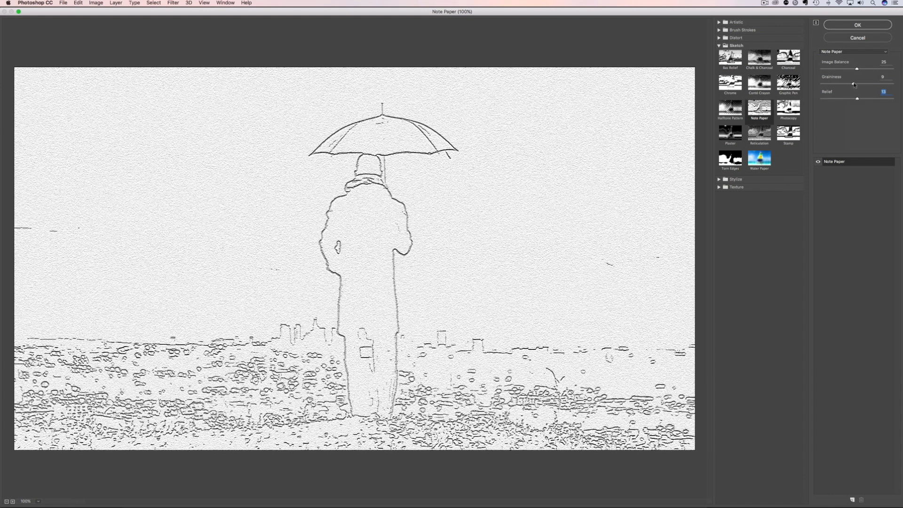
drag(854, 85, 810, 103)
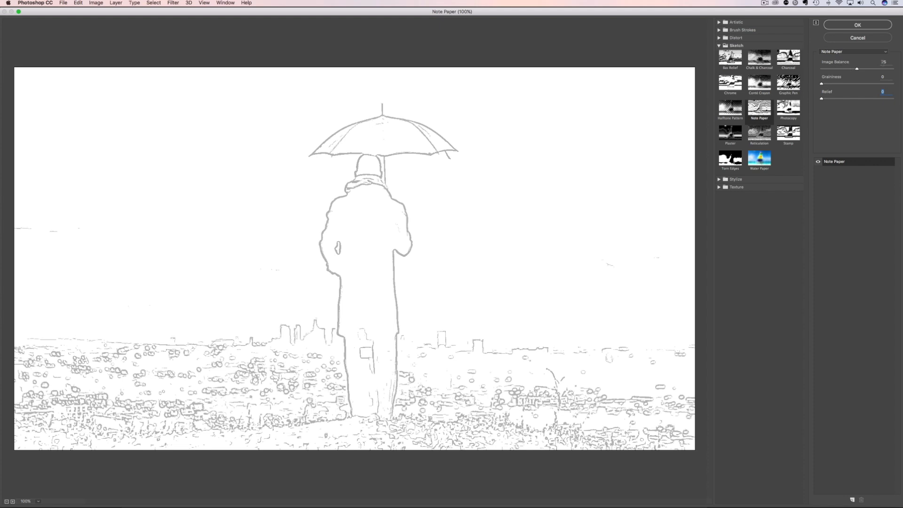
click(860, 25)
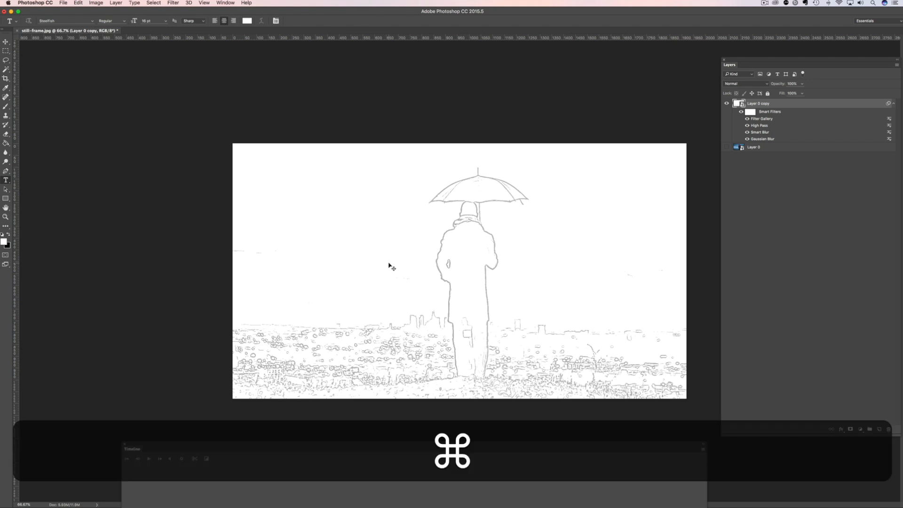
Inspect the outline edges up close and add a second Gaussian Blur with a radius of 1.0 pixels to Layer 0 copy
key(super+equal)
key(super+equal)
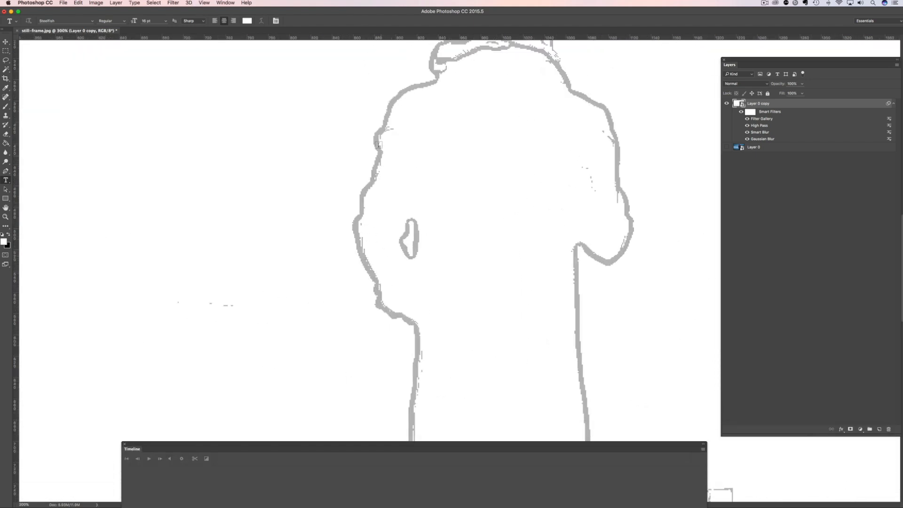
key(super+minus)
key(super+minus)
key(super+minus)
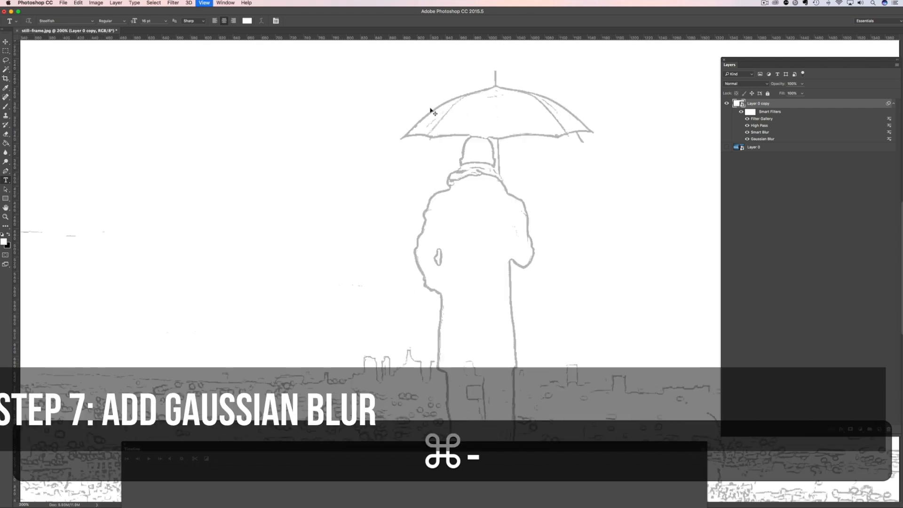
click(172, 2)
mouse_move(198, 87)
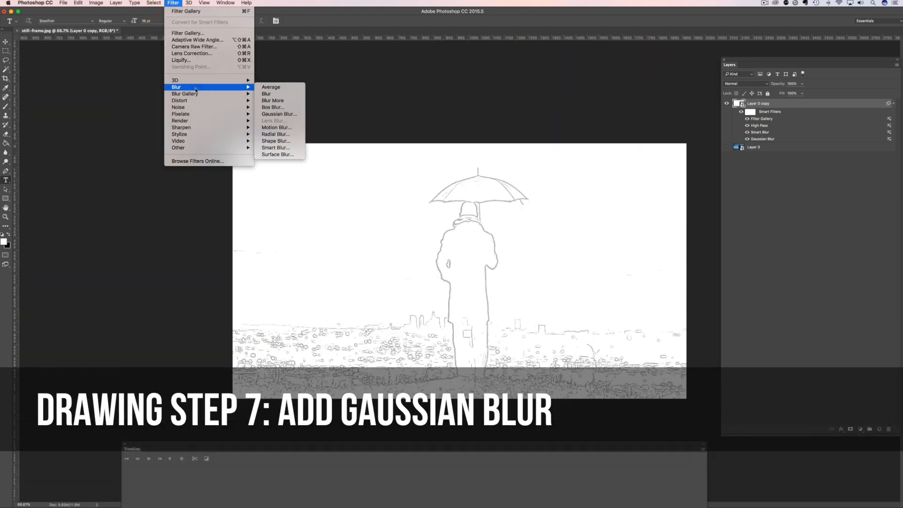
click(283, 115)
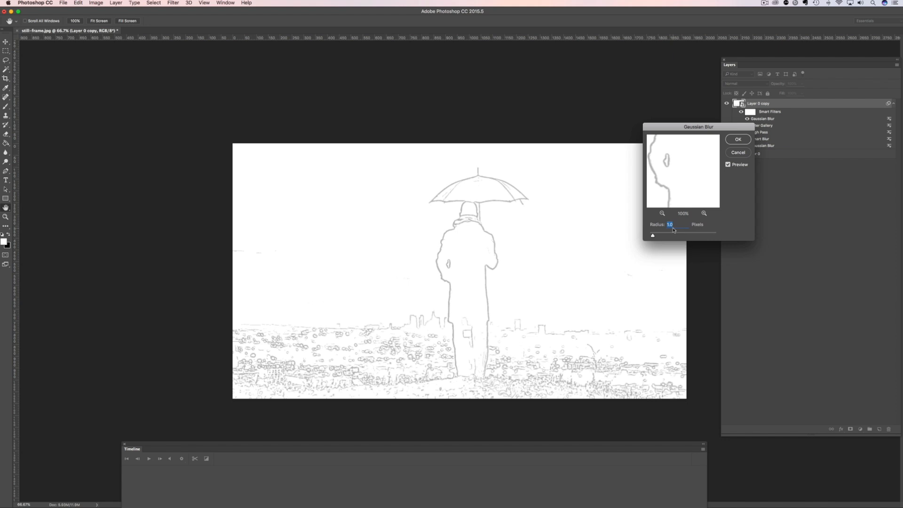
click(737, 140)
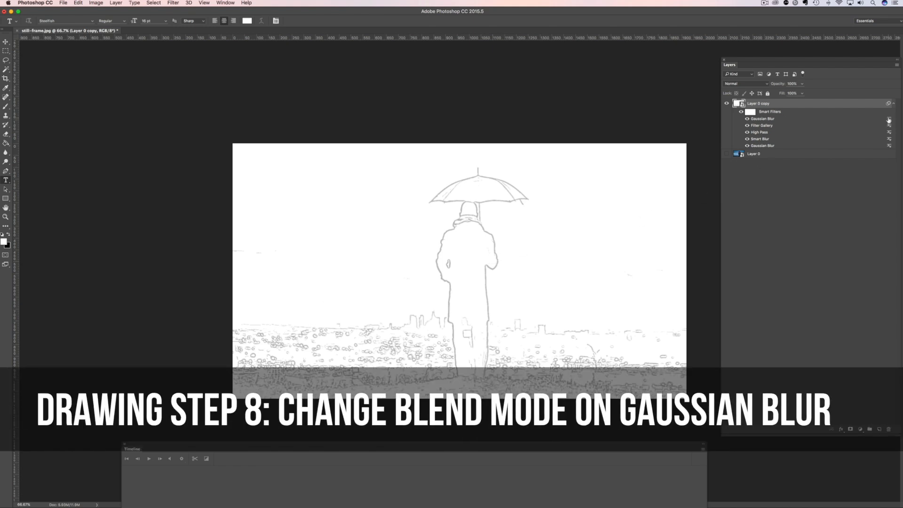
Set the blend mode of the topmost Gaussian Blur smart filter to Multiply at 100% opacity
double_click(889, 118)
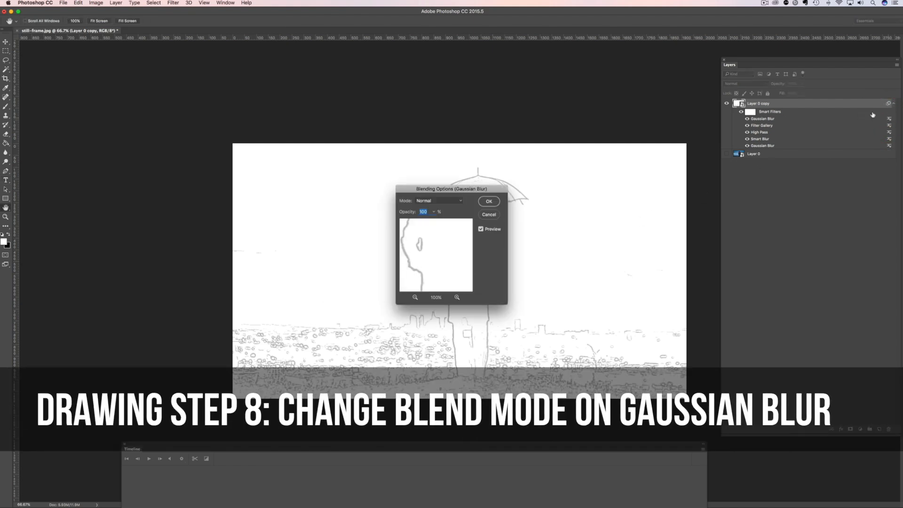
click(457, 202)
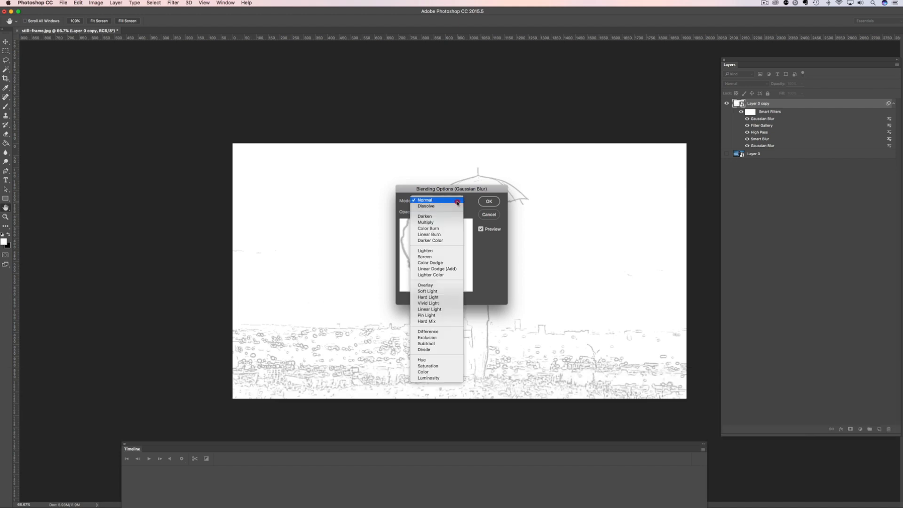
click(426, 222)
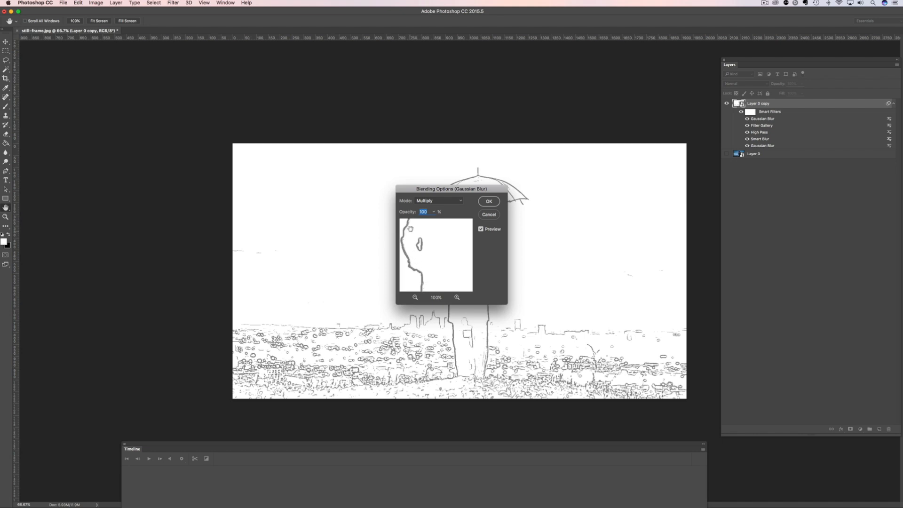
click(490, 201)
key(t)
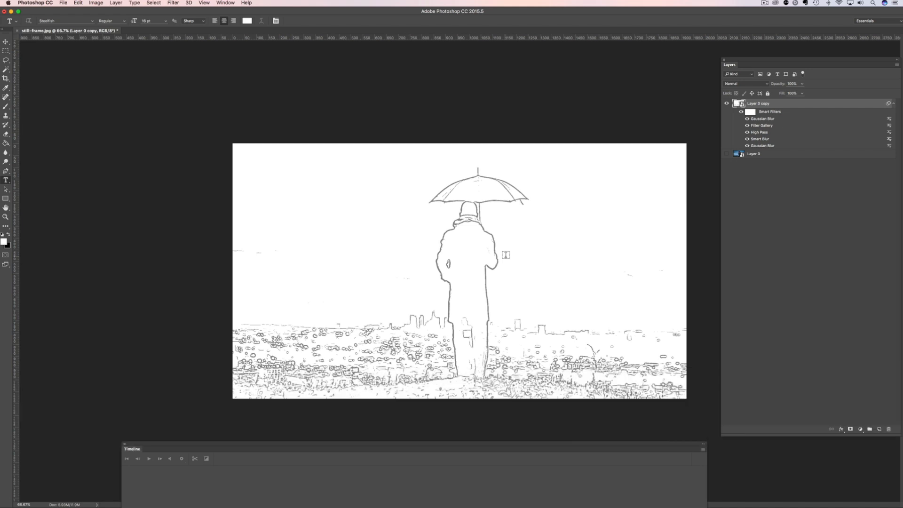
Add a Levels adjustment layer named Black Ink, clipped to Layer 0 copy
key(alt)
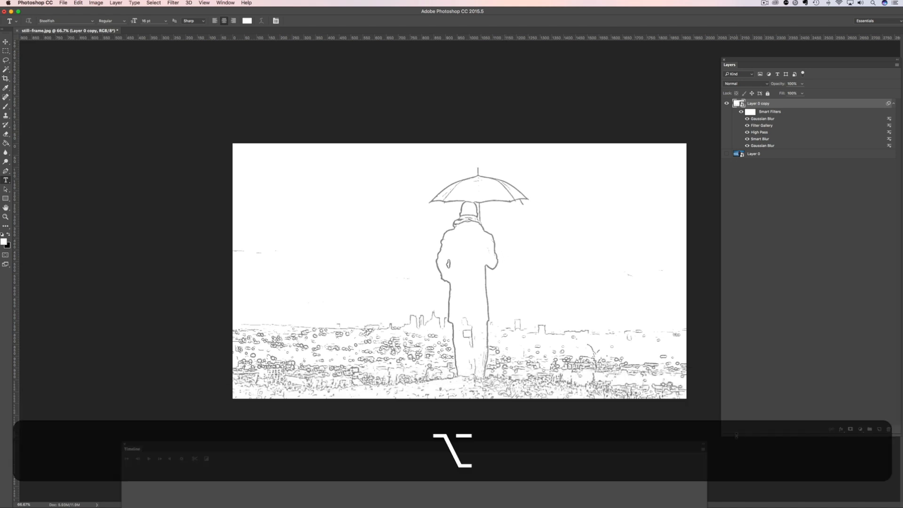
click(861, 430)
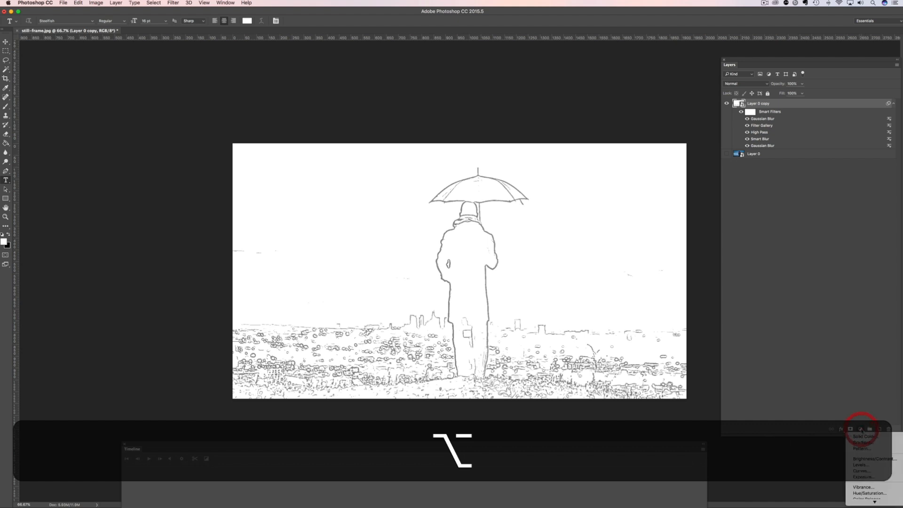
click(861, 465)
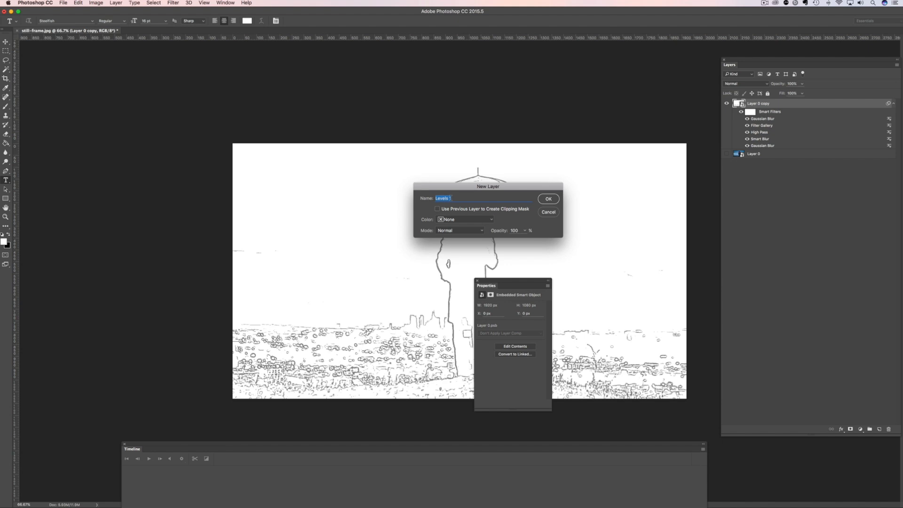
text(Black)
key(BackSpace)
text(ck Ink)
click(438, 210)
click(549, 198)
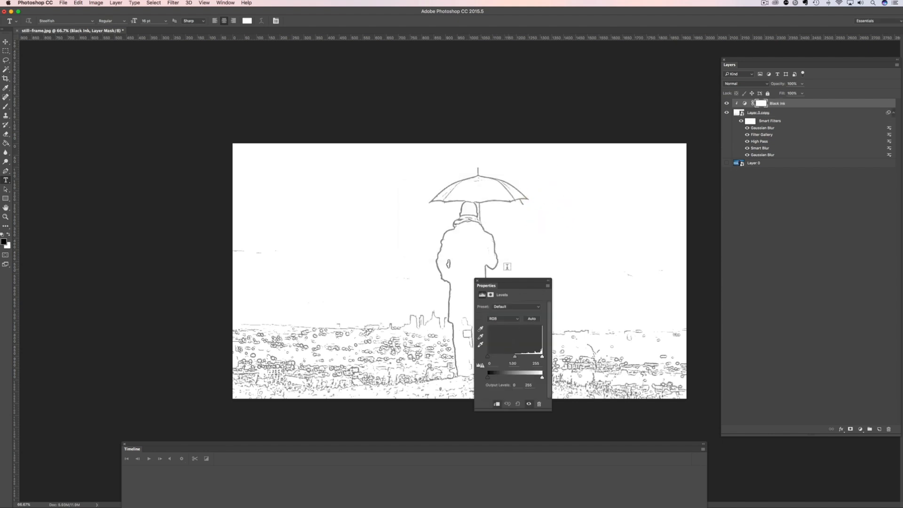
Raise the black input level of the Black Ink adjustment to 128 and close its properties
drag(507, 280, 671, 241)
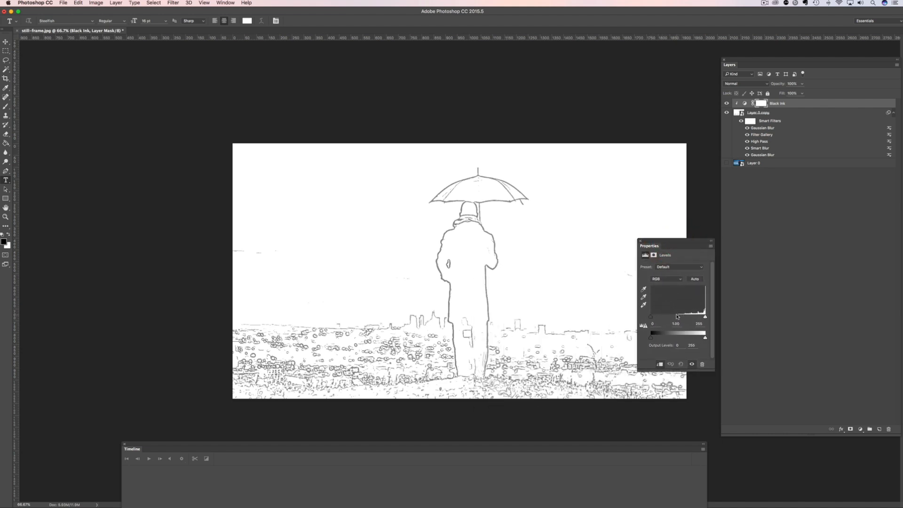
mouse_move(652, 317)
mouse_down()
mouse_move(712, 318)
mouse_move(678, 319)
mouse_up()
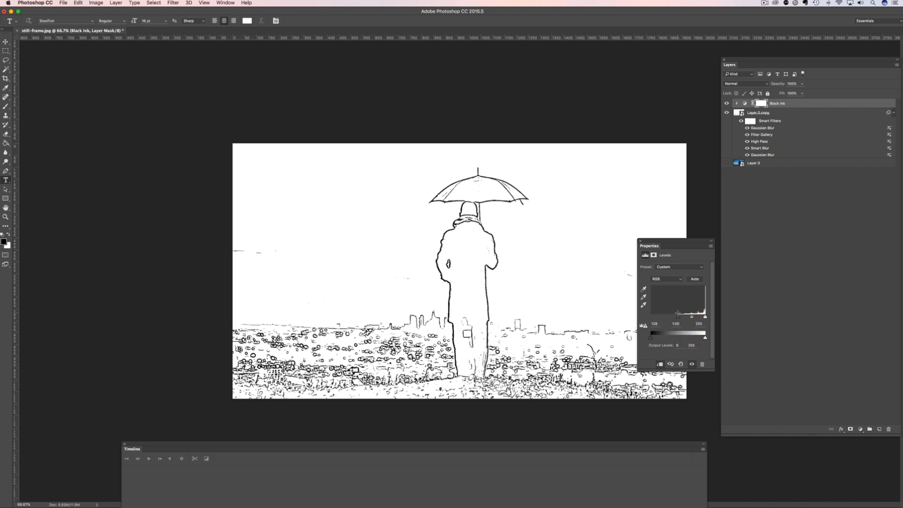
click(640, 240)
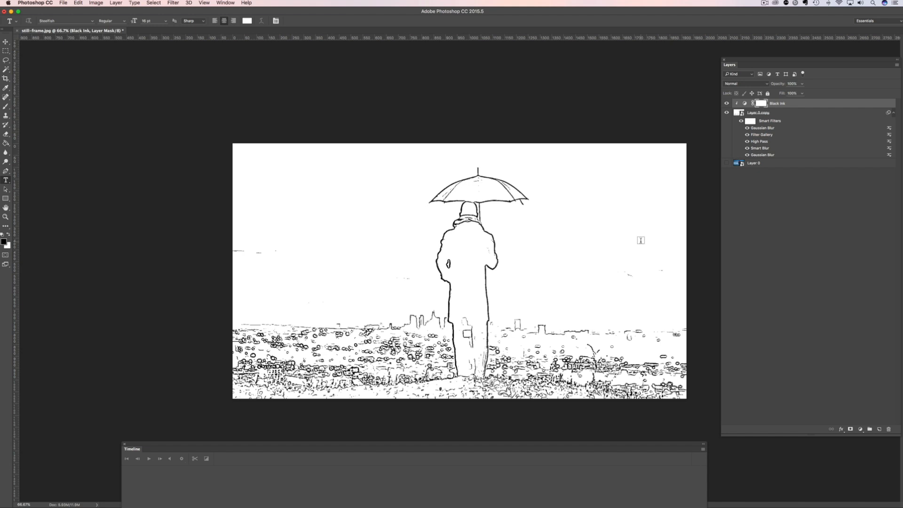
Save the ink drawing as a JPEG copy named still-frame-ink.jpg with Maximum quality 12
key(super)
key(shift+super+s)
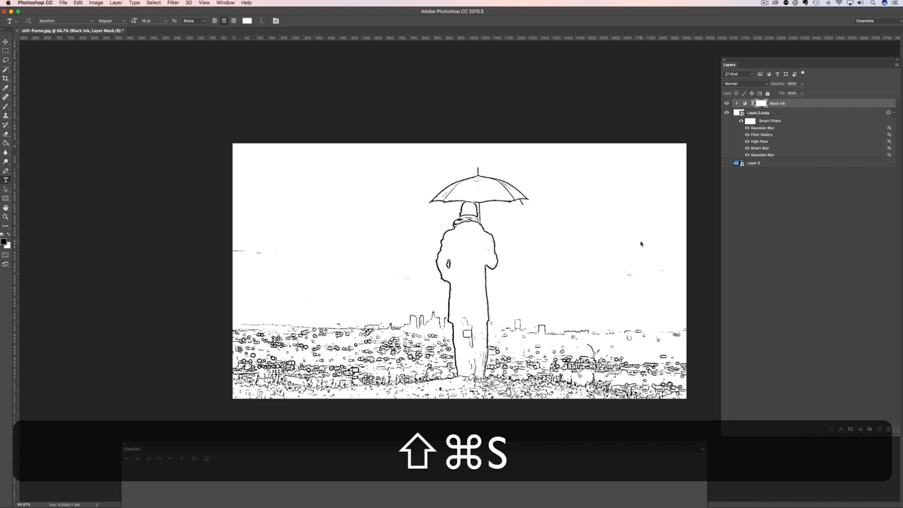
click(431, 52)
text(-)
text(9j)
key(BackSpace)
text(ink)
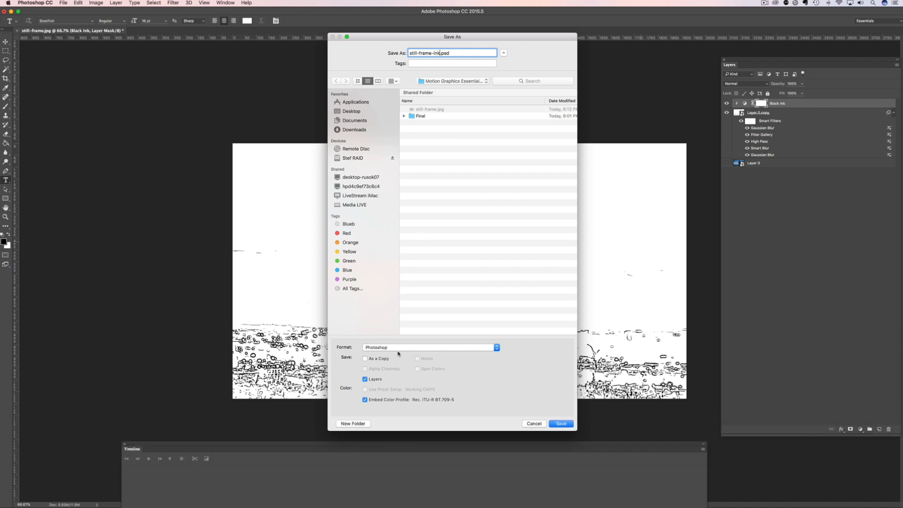
click(390, 348)
click(379, 390)
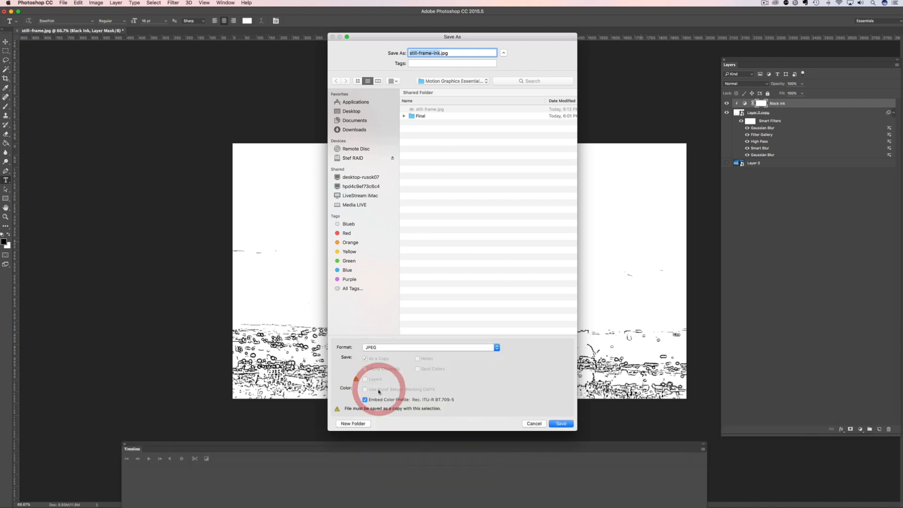
click(561, 423)
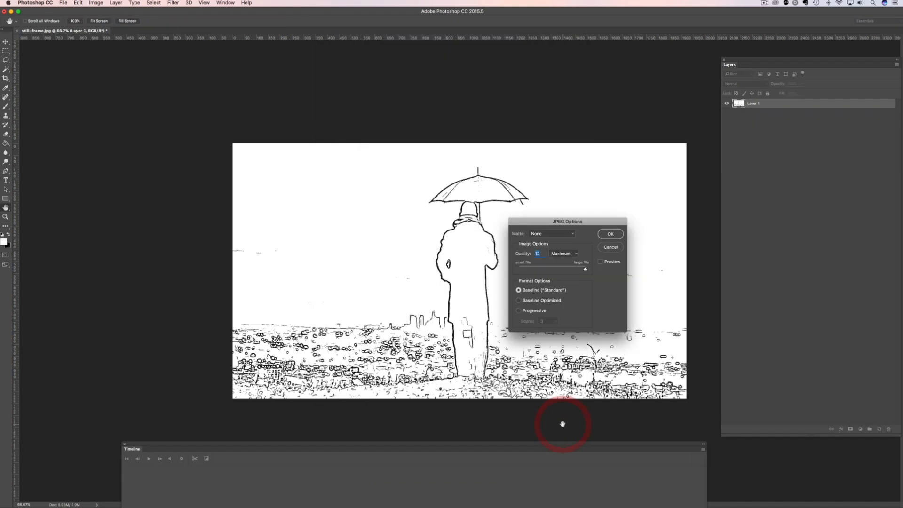
click(606, 233)
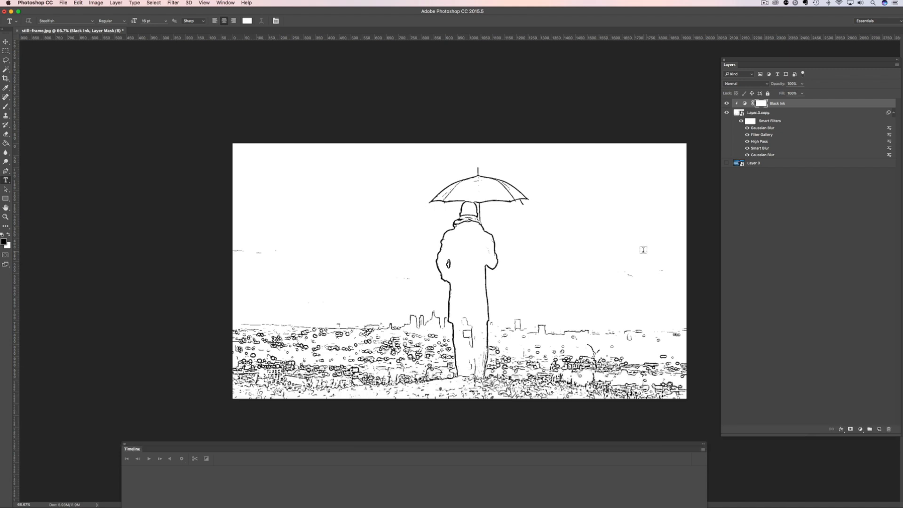
Set the blend mode of Layer 0 copy to Multiply and turn on the visibility of Layer 0
click(760, 113)
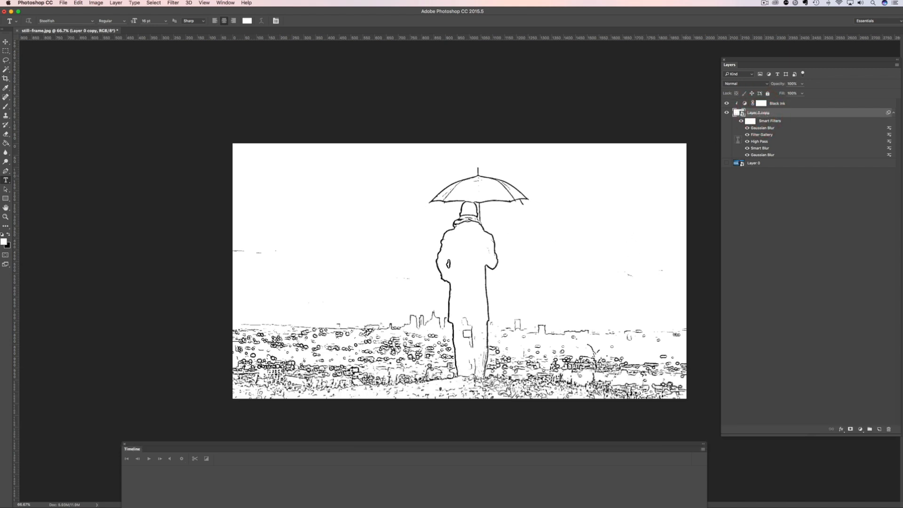
click(744, 86)
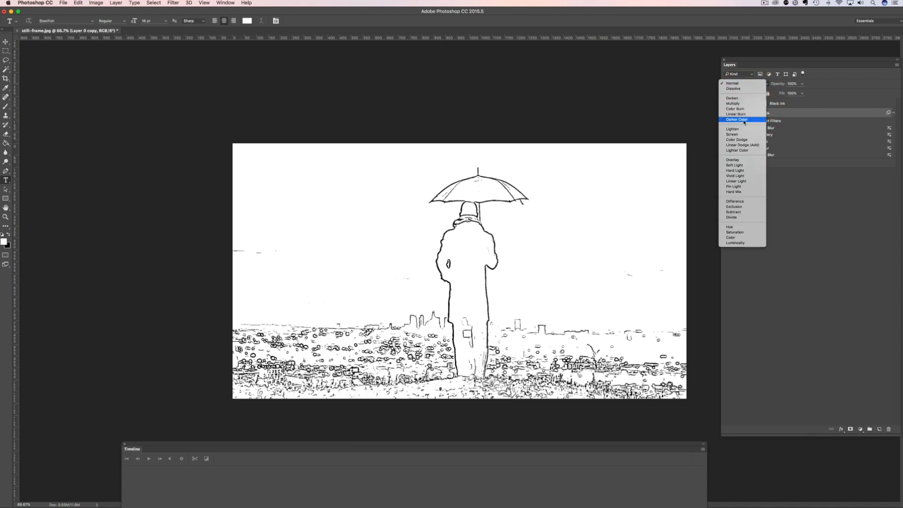
click(732, 103)
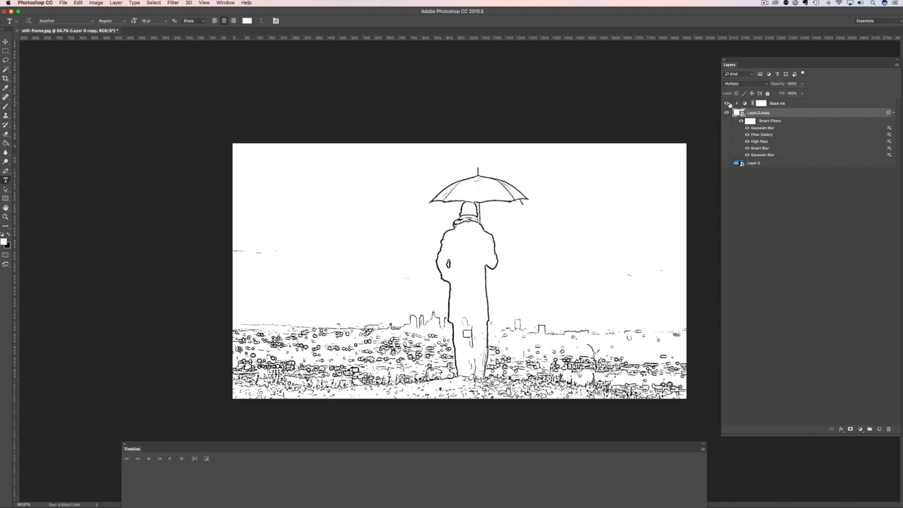
click(727, 163)
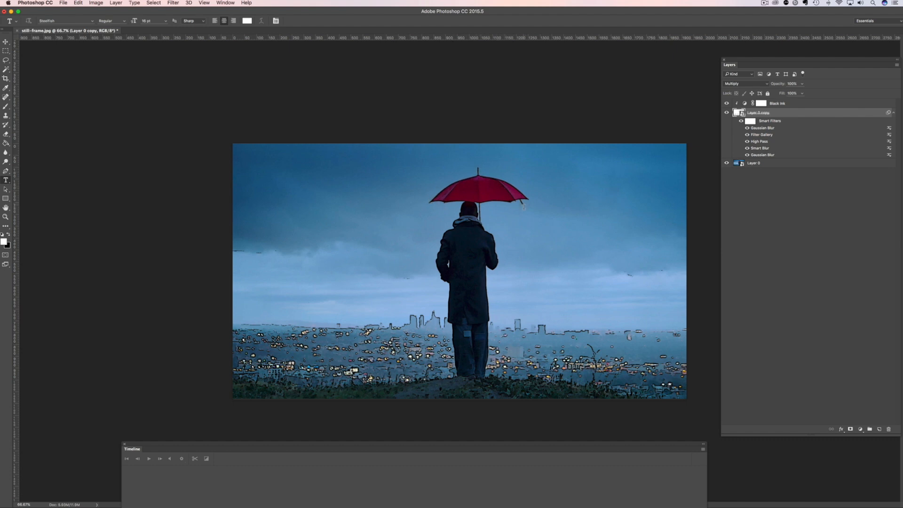
Lower Layer 0's Blend If white point for This Layer to 29 and split its slider to soften the transition
double_click(765, 167)
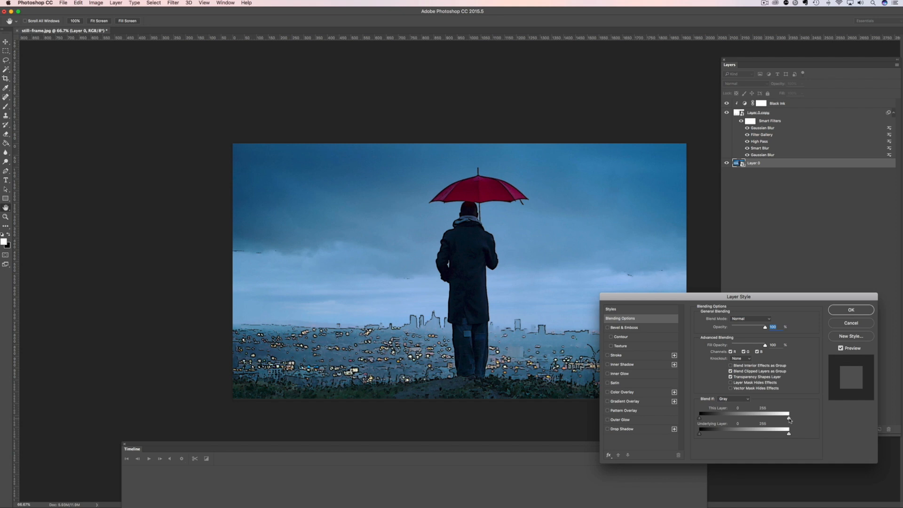
drag(789, 418, 710, 419)
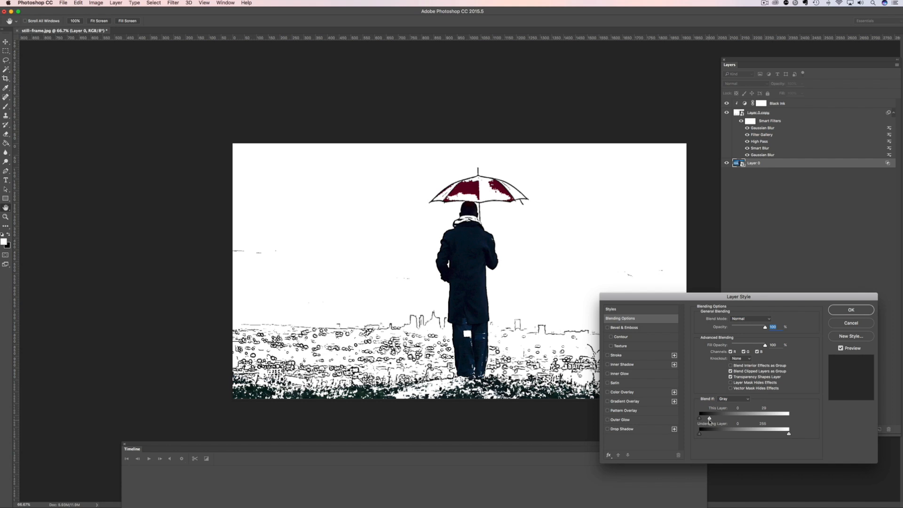
key(alt)
drag(709, 418, 715, 419)
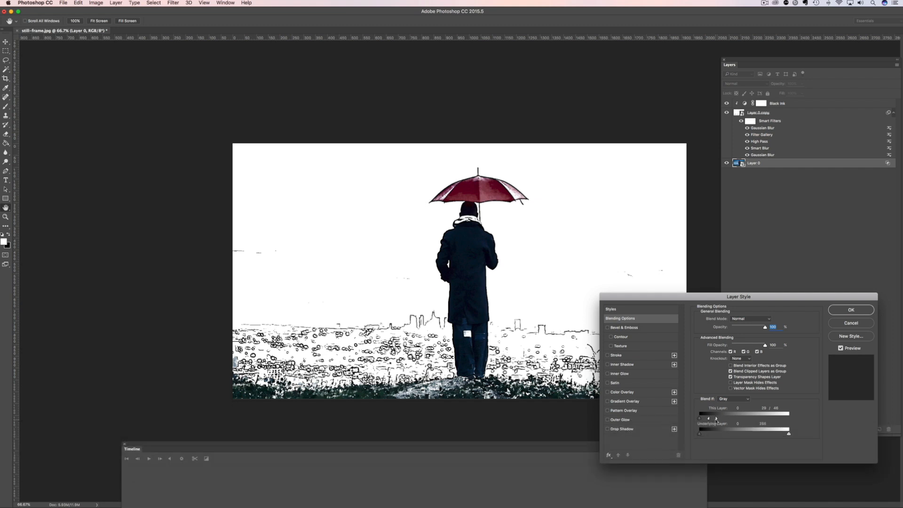
click(850, 310)
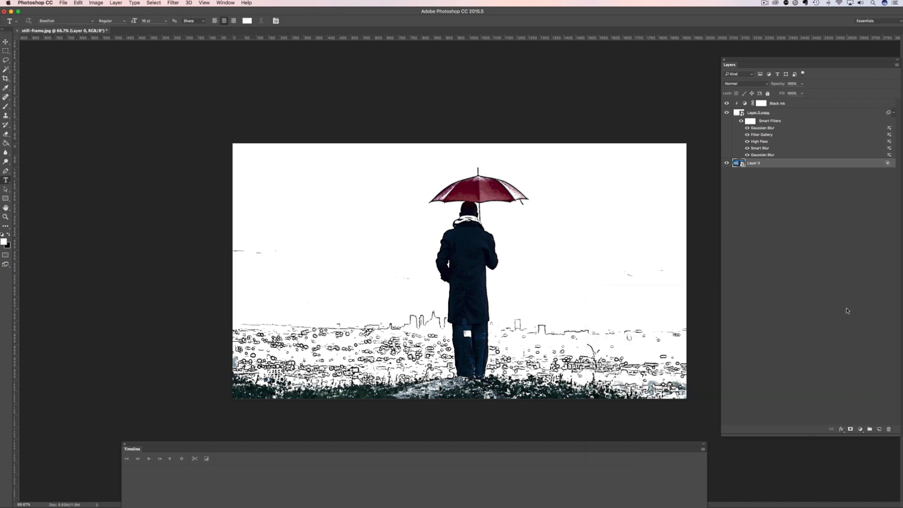
Save the partly colored version as a JPEG copy named still-frame-color.jpg with Maximum quality 12
key(shift+super+s)
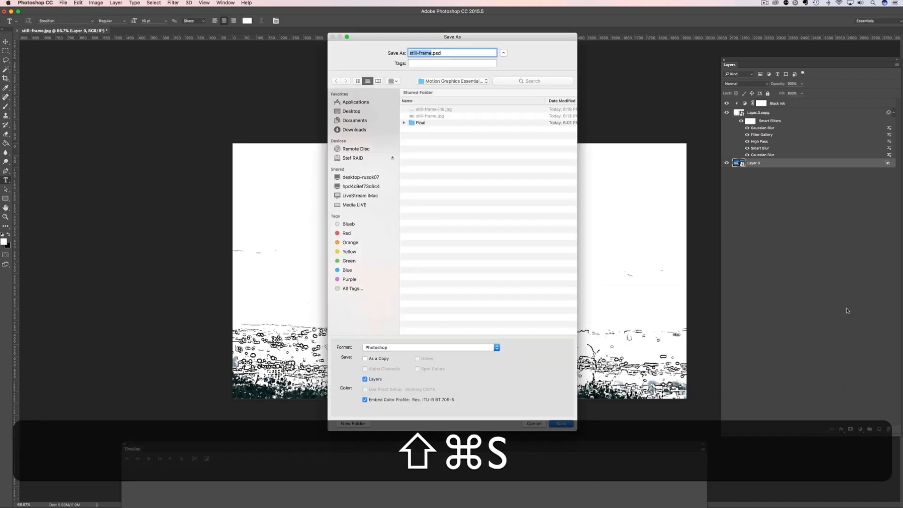
click(433, 53)
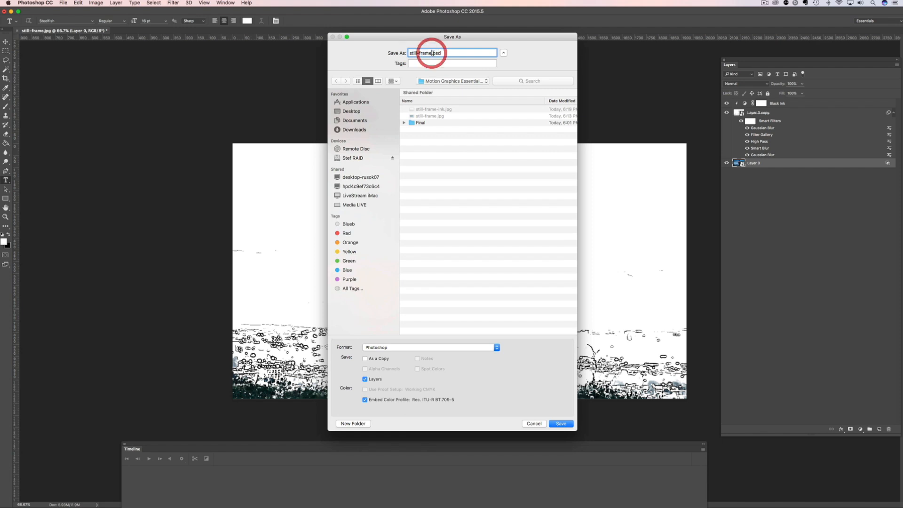
text(-color)
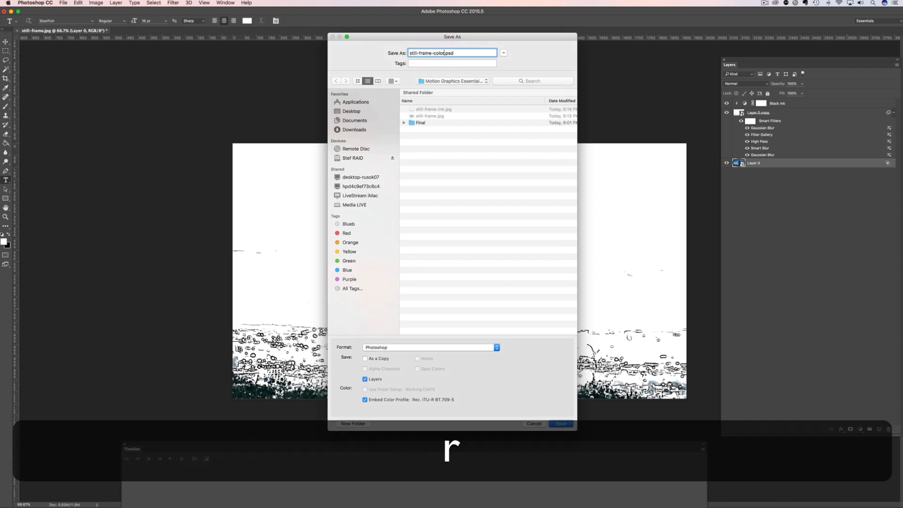
click(390, 347)
click(380, 391)
click(560, 423)
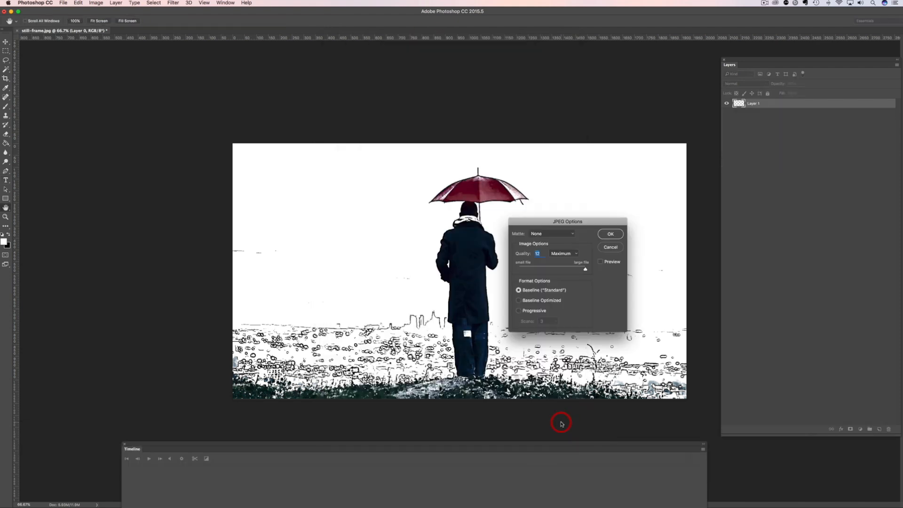
click(613, 231)
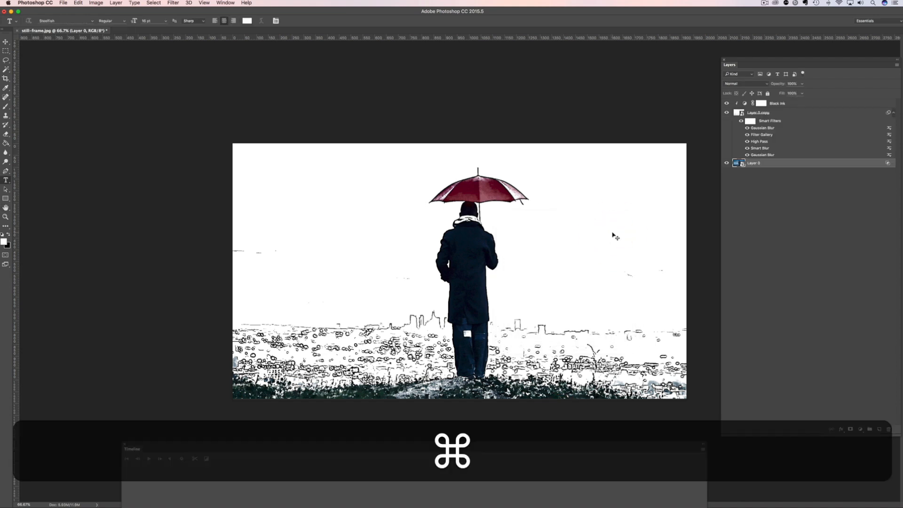
Import still-frame-color.jpg and still-frame-ink.jpg from the Motion Graphics Essentials Tutorial folder in Finder into the Footage event in Final Cut Pro
key(super+Tab)
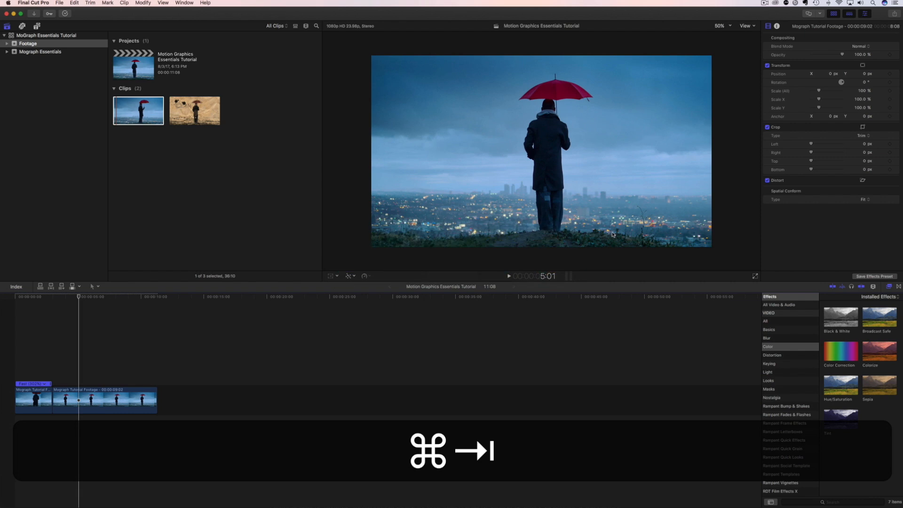
key(super+Tab)
key(super+Tab)
key(super+Tab)
key(super+Tab)
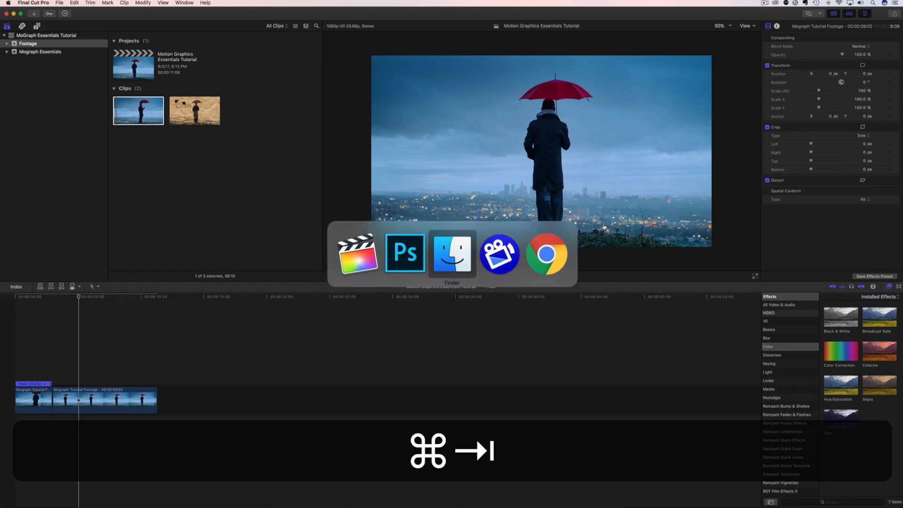
click(278, 224)
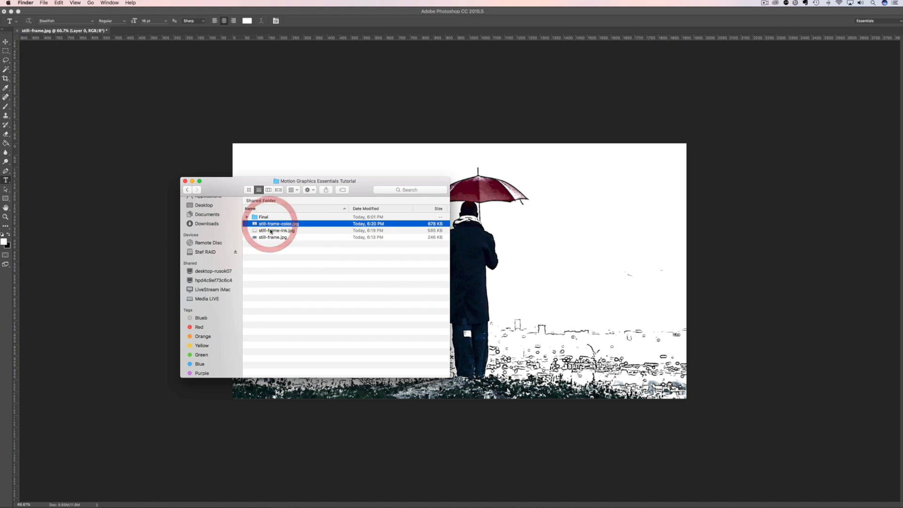
shift+click(273, 230)
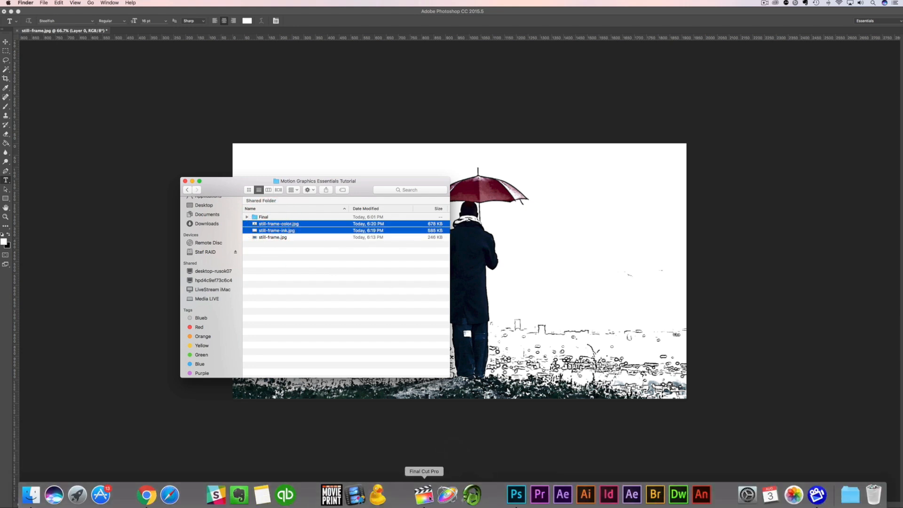
click(422, 495)
key(super+Tab)
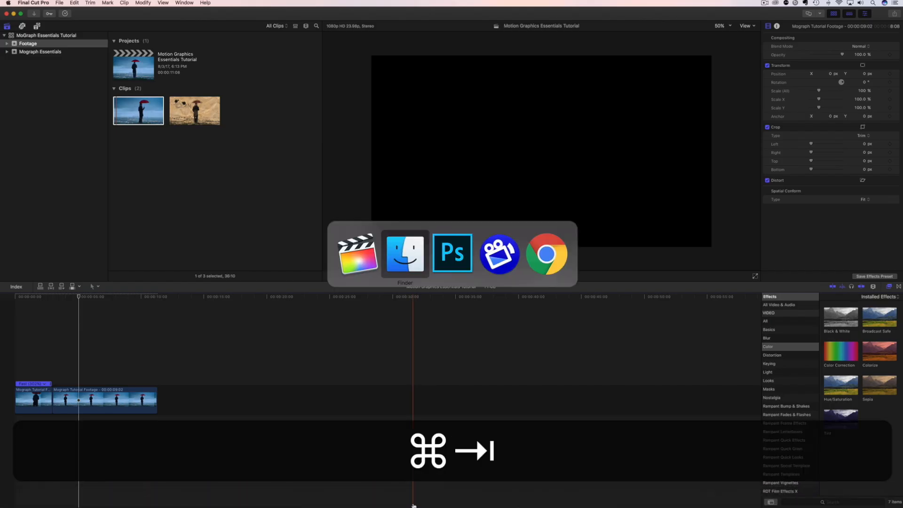
drag(275, 230, 144, 173)
click(246, 213)
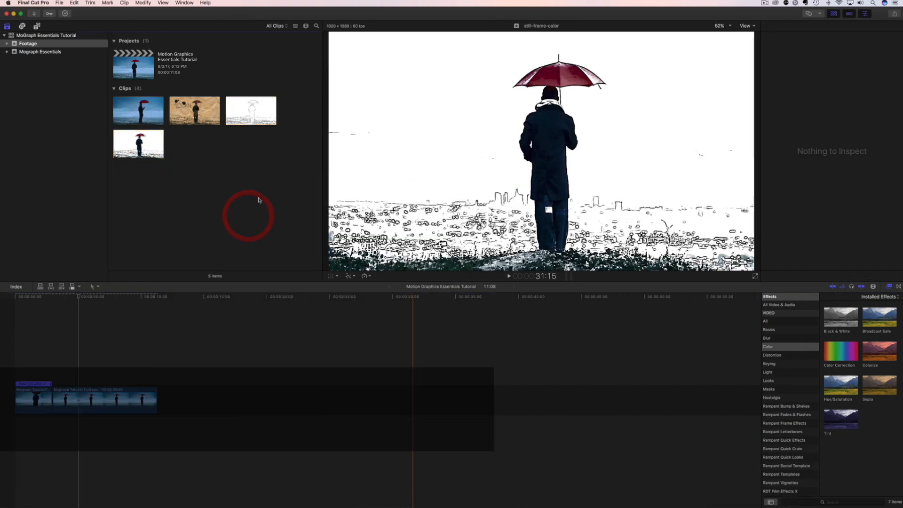
Place still-frame-ink above the second footage clip, spanning its full length, and set its blend mode to Multiply
click(242, 112)
mouse_move(242, 112)
mouse_down()
mouse_move(123, 291)
mouse_move(57, 366)
mouse_move(158, 370)
mouse_up()
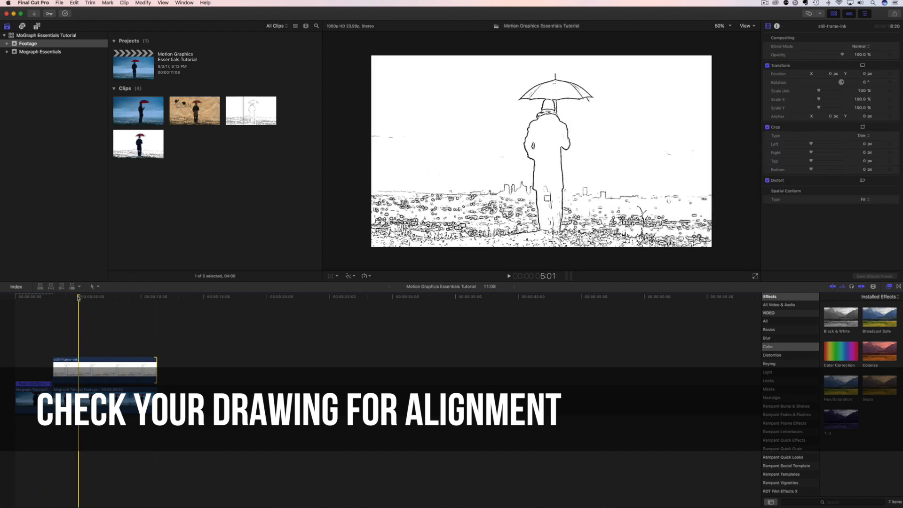
click(83, 340)
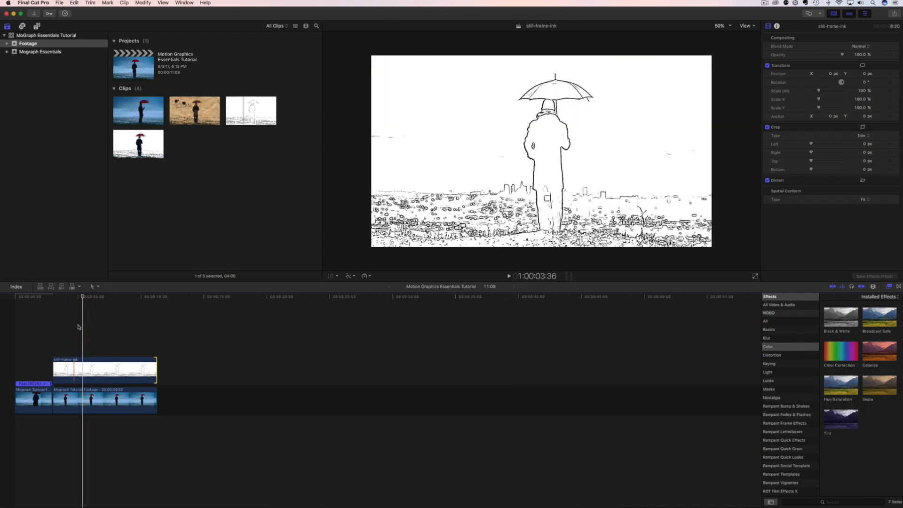
click(861, 47)
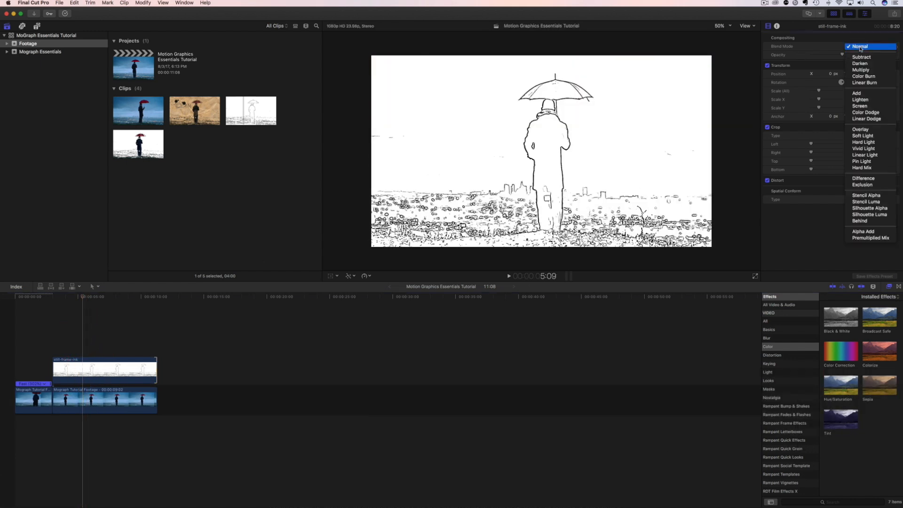
click(860, 70)
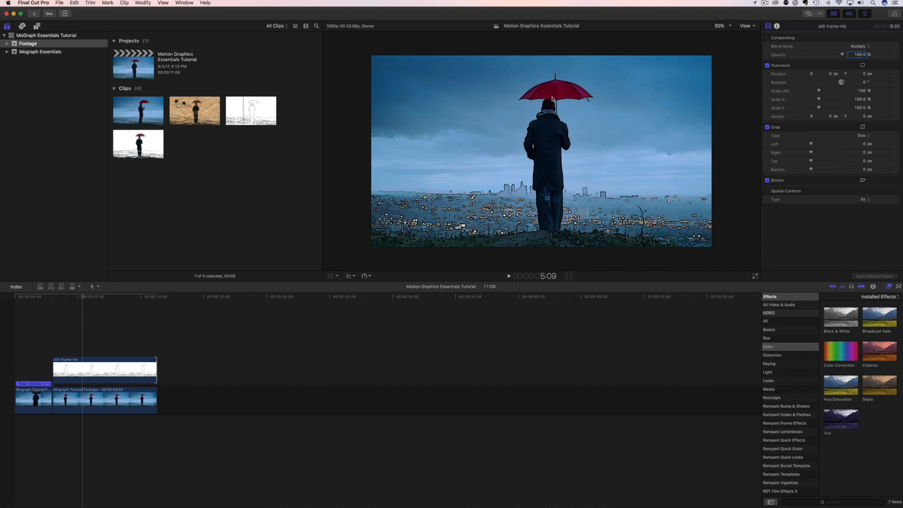
Place the Wrinkled_Paper_002 texture from the Texture Toolkit collection between the ink drawing and the second footage clip, matching their length
click(7, 52)
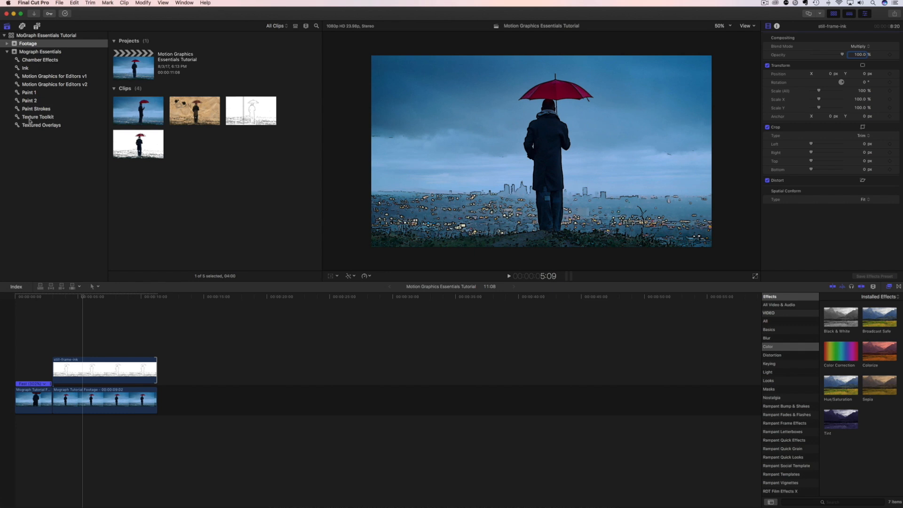
click(31, 118)
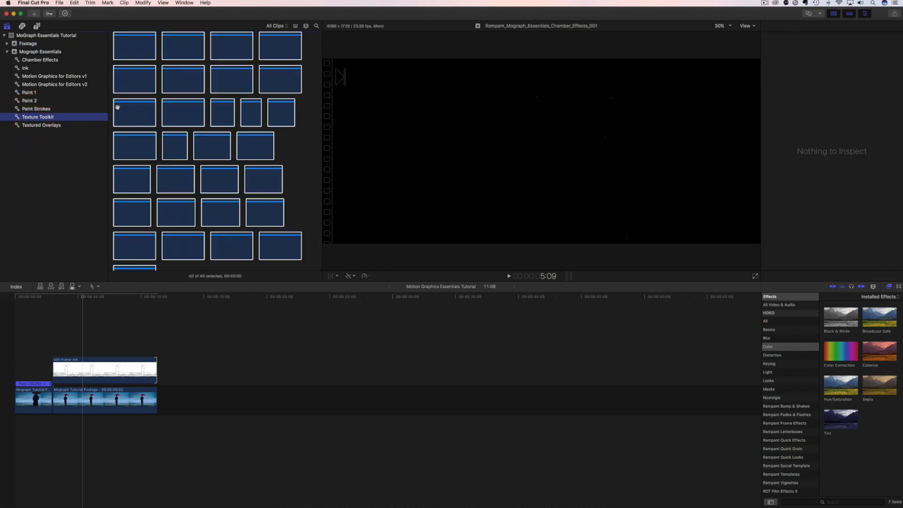
scroll(297, 177, up, 5)
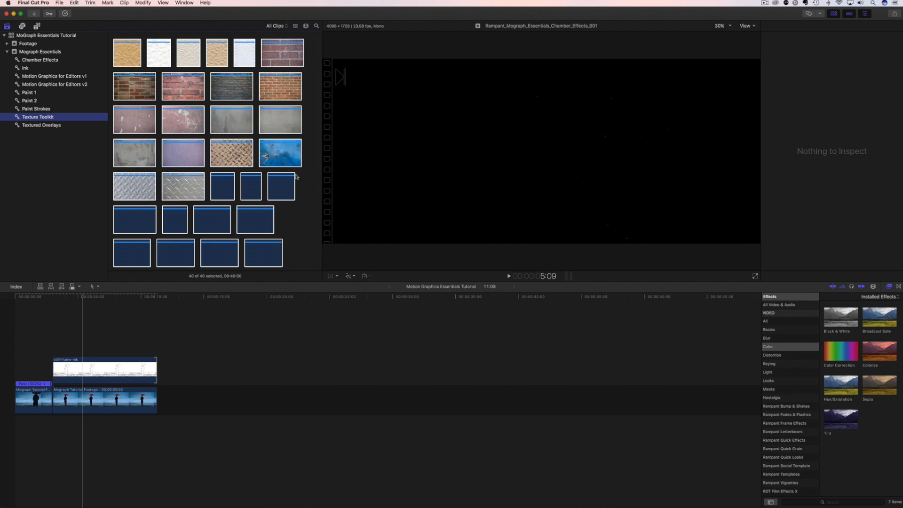
click(296, 176)
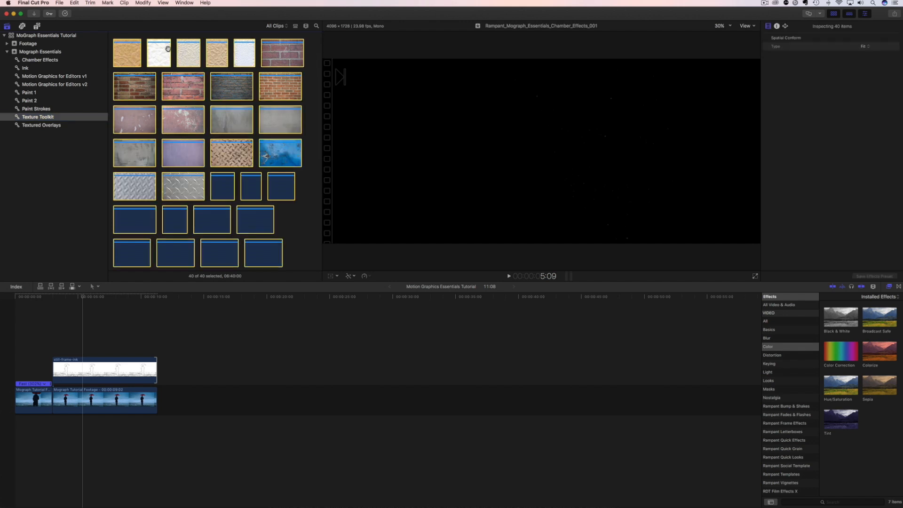
click(122, 59)
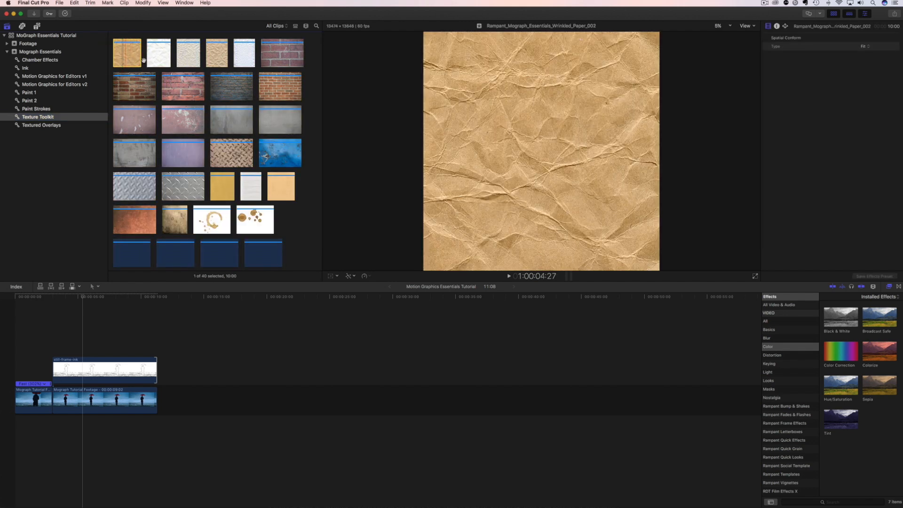
click(154, 60)
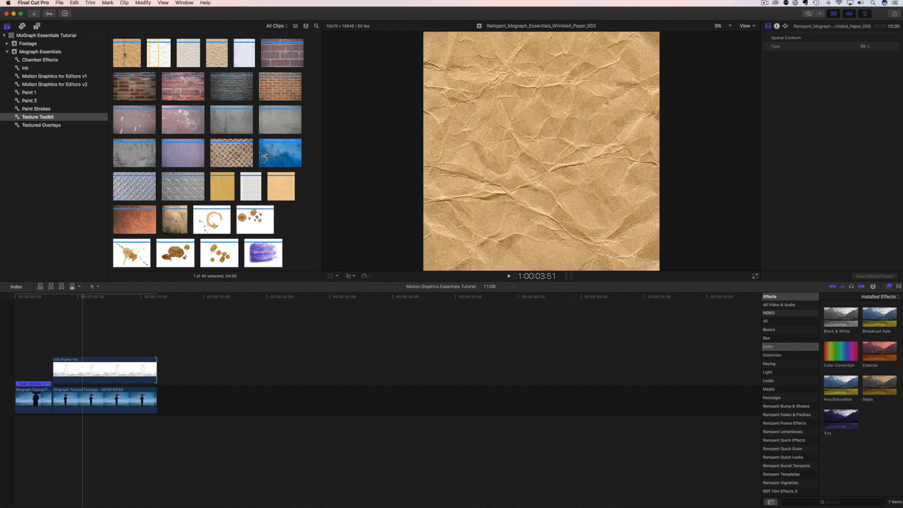
mouse_move(119, 190)
mouse_down()
mouse_move(83, 384)
mouse_move(57, 388)
mouse_move(102, 382)
mouse_move(56, 373)
mouse_move(156, 371)
mouse_move(126, 367)
mouse_up()
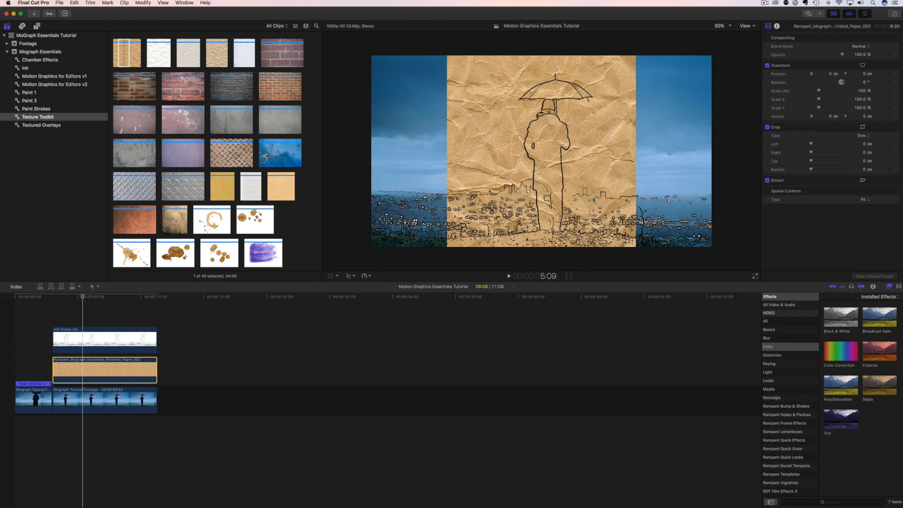
Set the wrinkled paper clip's spatial conform to Fill
click(867, 202)
click(868, 212)
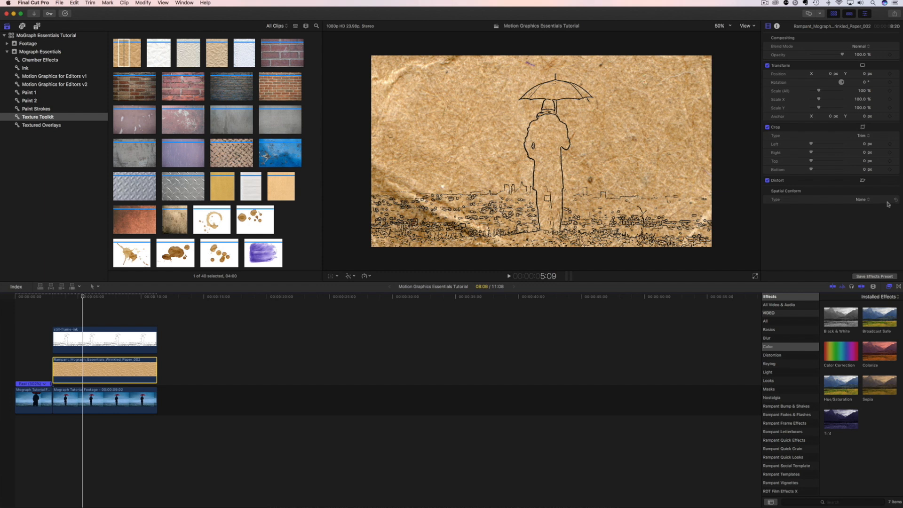
click(865, 200)
click(862, 194)
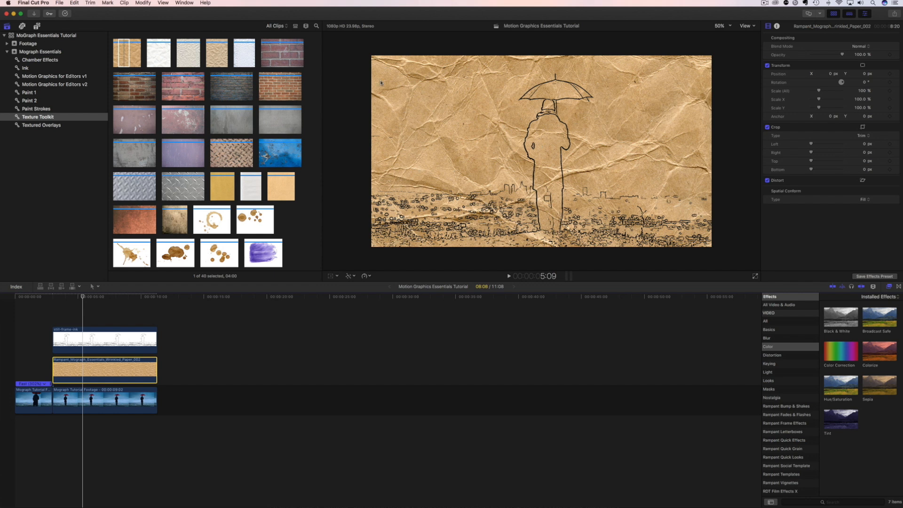
Create a new project named Ink Clips in the Footage event
click(24, 68)
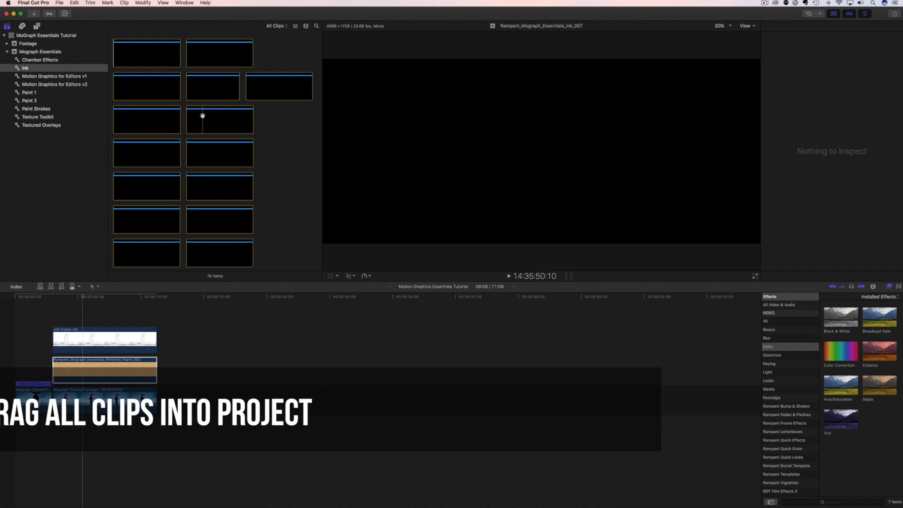
click(29, 44)
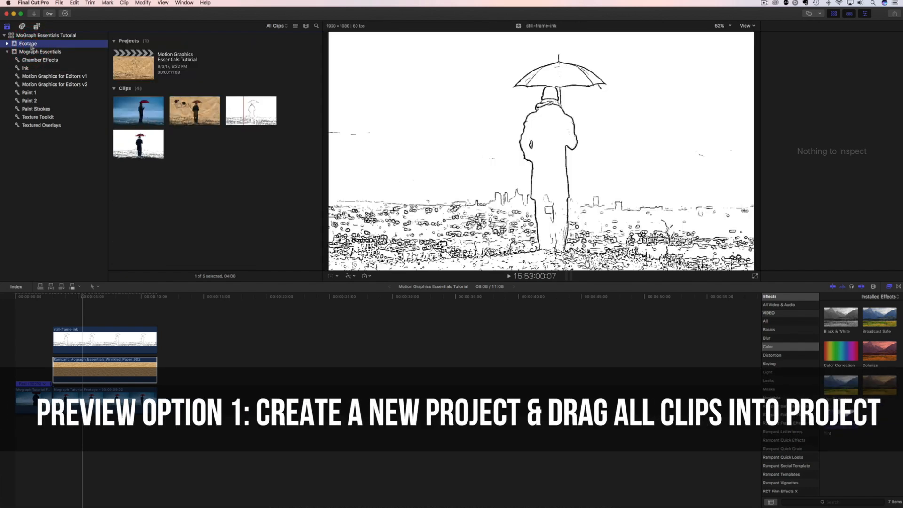
key(super+n)
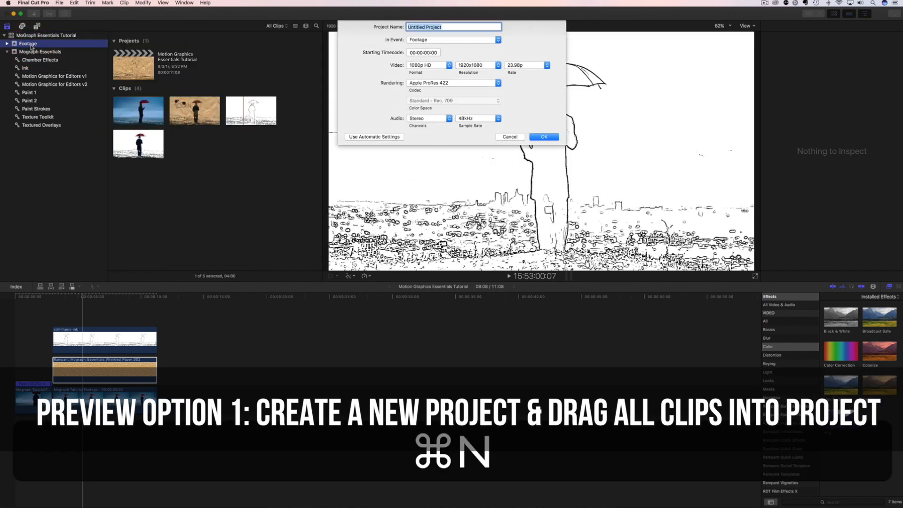
text(Ink Clips)
key(Return)
Add all clips from the Ink collection to the Ink Clips timeline
click(25, 68)
click(252, 186)
key(super+a)
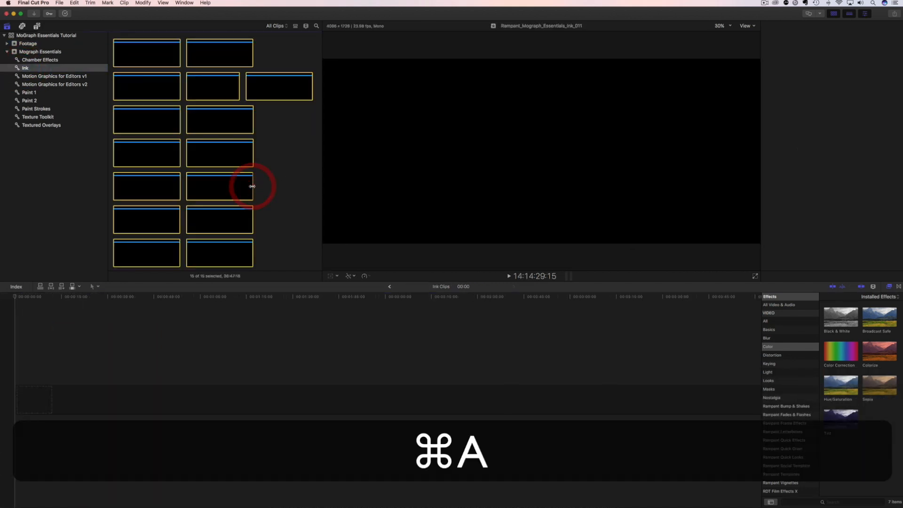
mouse_move(212, 192)
mouse_down()
mouse_move(54, 386)
mouse_move(27, 393)
mouse_up()
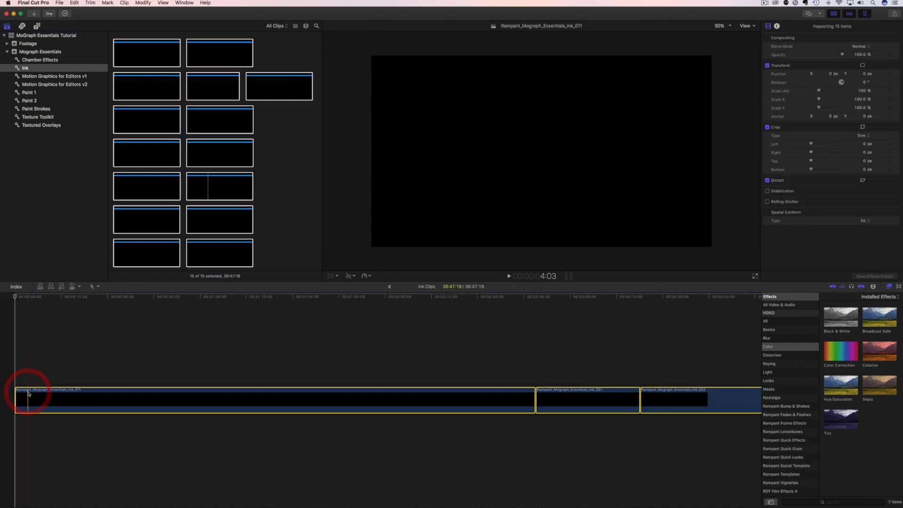
key(super+minus)
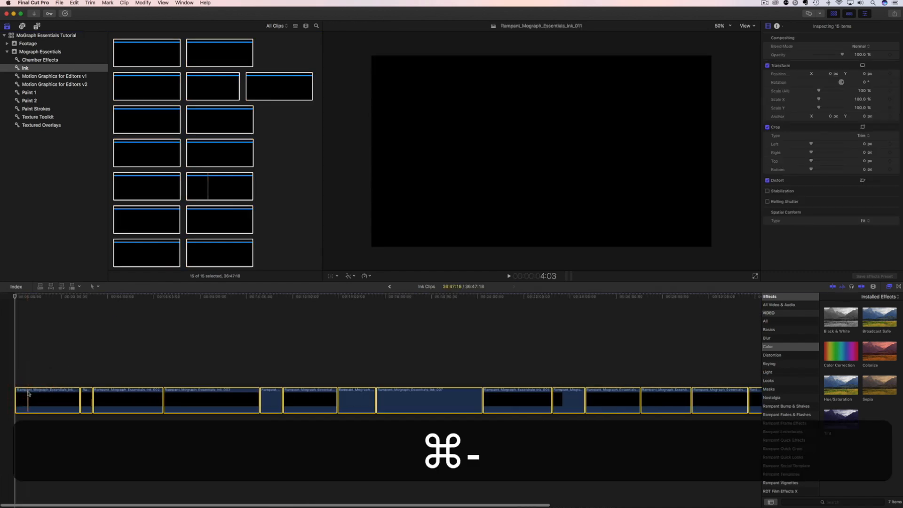
key(super+minus)
click(48, 323)
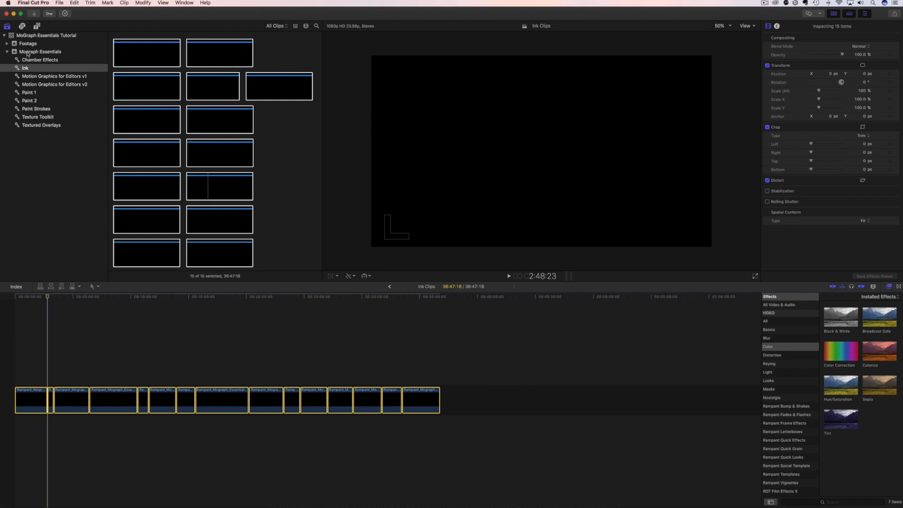
Place a Whites solid generator beneath the ink clips and extend it to span their full length
click(37, 27)
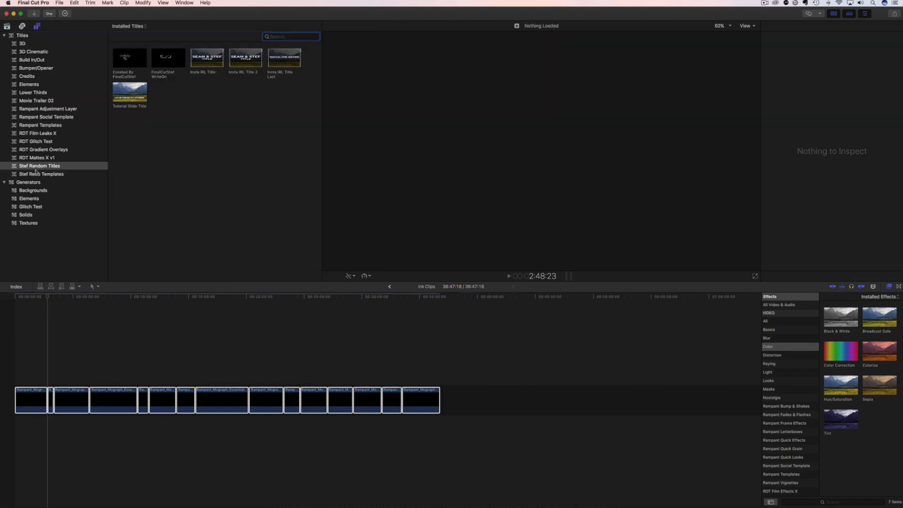
click(29, 215)
drag(121, 98, 17, 430)
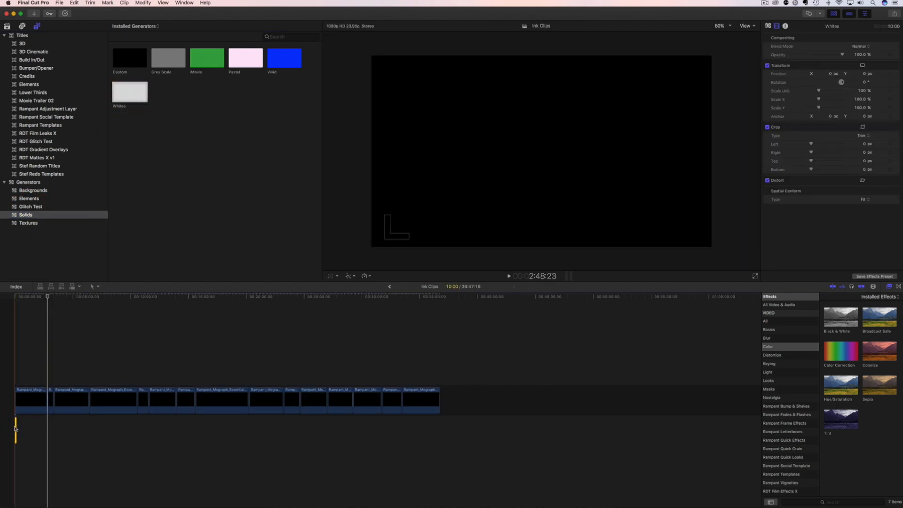
key(super+equal)
key(super+equal)
key(super+equal)
drag(21, 424, 568, 442)
key(super+minus)
key(super+minus)
drag(151, 428, 440, 427)
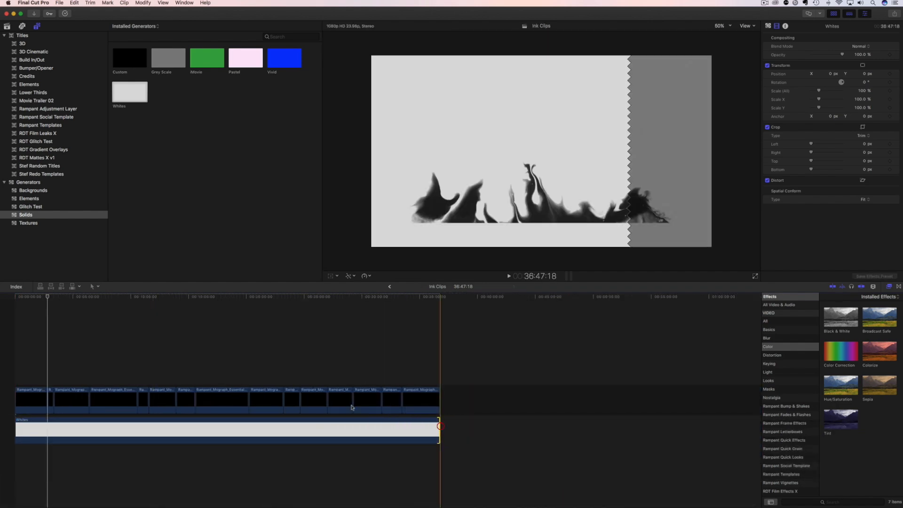
Preview the ink clips over white, reopen the Motion Graphics Essentials Tutorial project, and connect Ink_011 above the ink drawing from its start
mouse_move(47, 297)
mouse_down()
mouse_move(26, 301)
mouse_move(128, 317)
mouse_move(249, 317)
mouse_move(187, 322)
mouse_move(413, 332)
mouse_move(39, 350)
mouse_up()
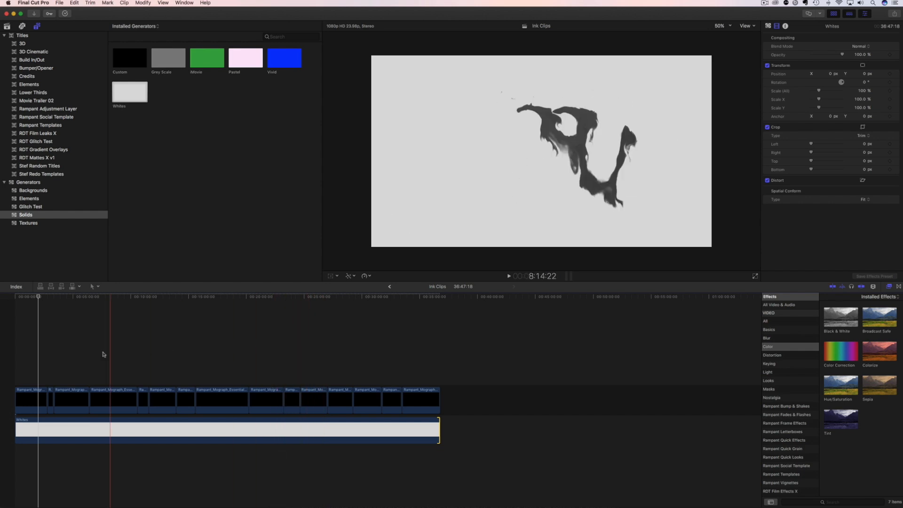
click(29, 396)
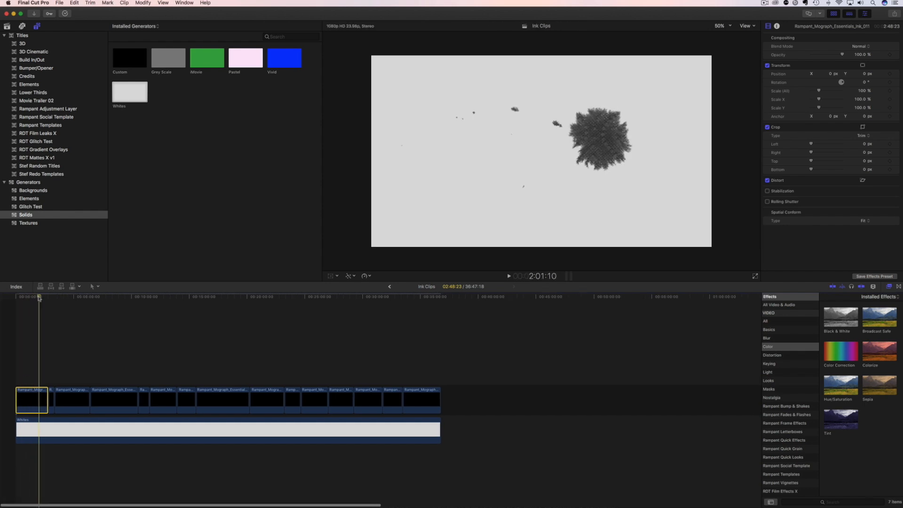
click(14, 304)
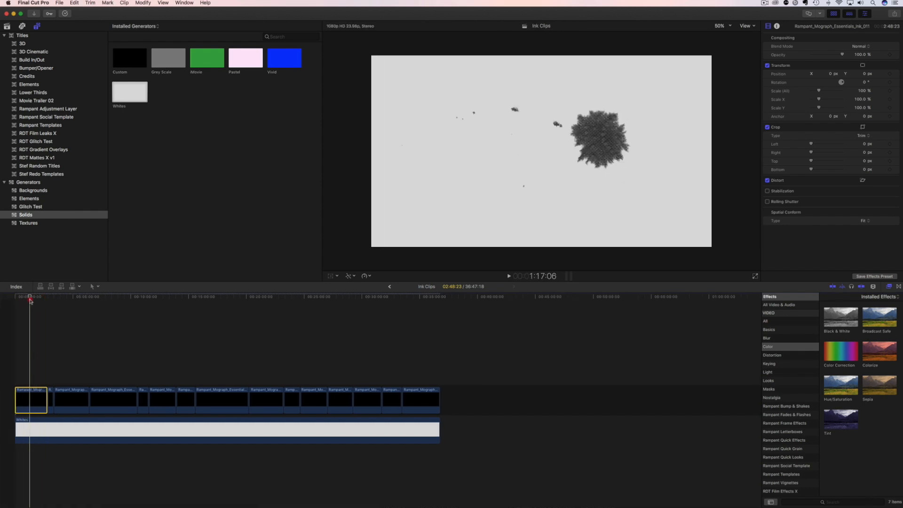
click(7, 27)
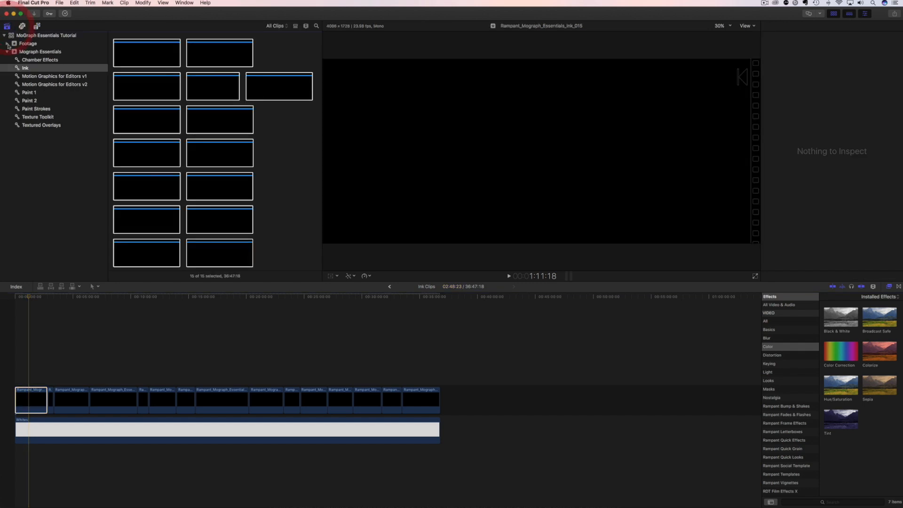
click(221, 190)
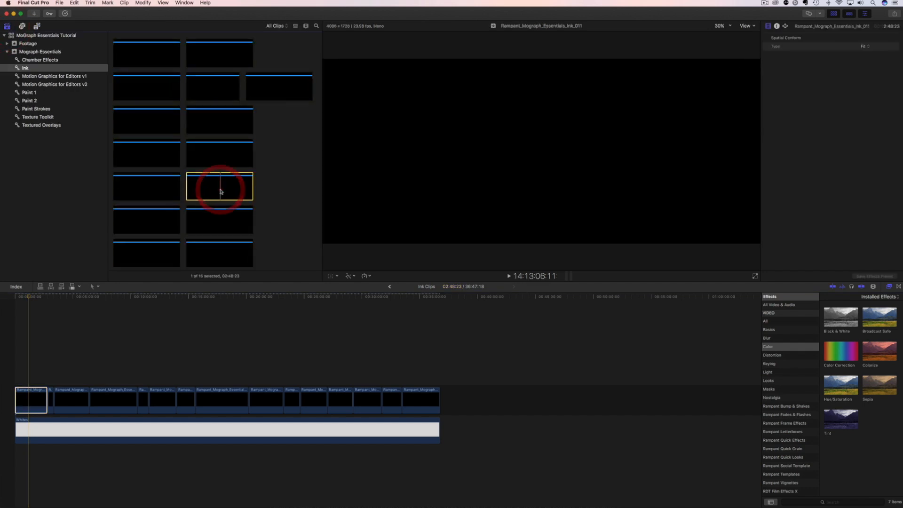
click(389, 286)
click(199, 186)
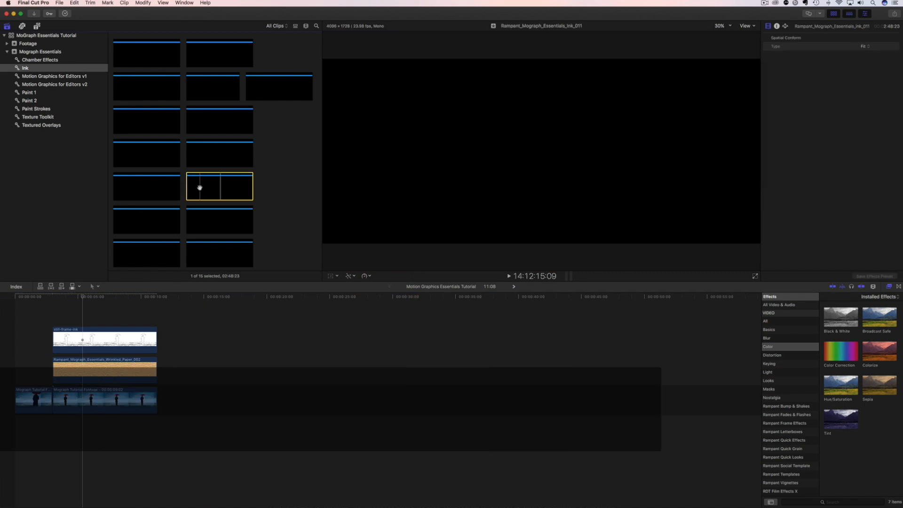
Extend the still-frame-ink and wrinkled paper clips to about 39 seconds each, ending together
mouse_move(81, 300)
mouse_down()
mouse_move(54, 305)
mouse_move(144, 301)
mouse_move(121, 315)
mouse_move(547, 335)
mouse_up()
drag(157, 369, 548, 369)
click(315, 298)
click(122, 309)
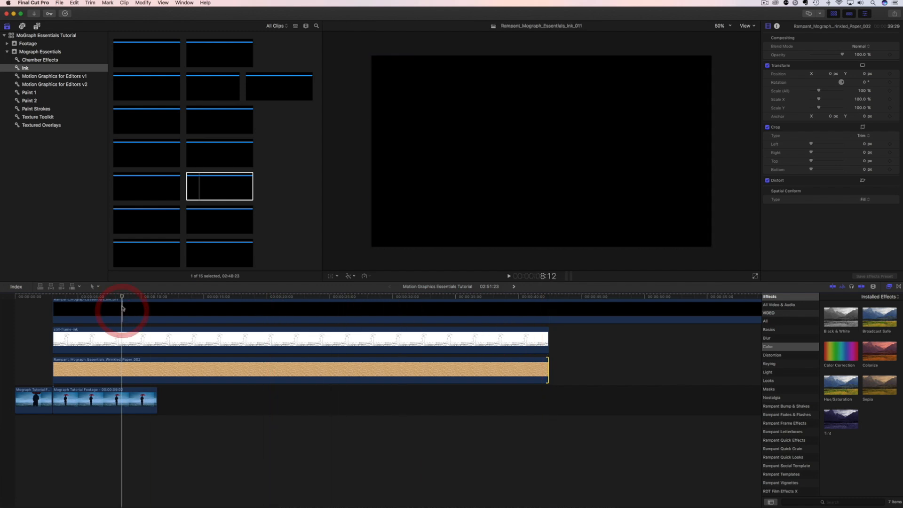
click(121, 299)
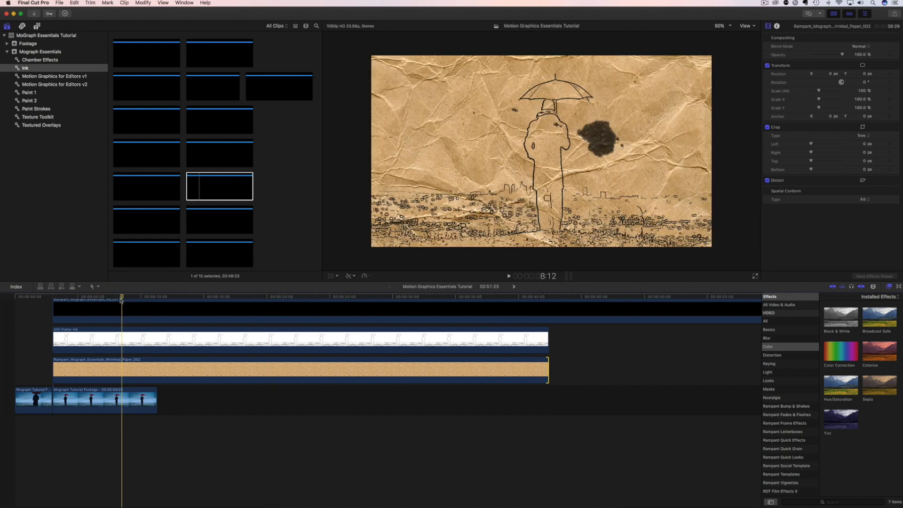
Set the Ink_011 clip's spatial conform to None, leaving the paper texture on Fill
drag(124, 298, 149, 299)
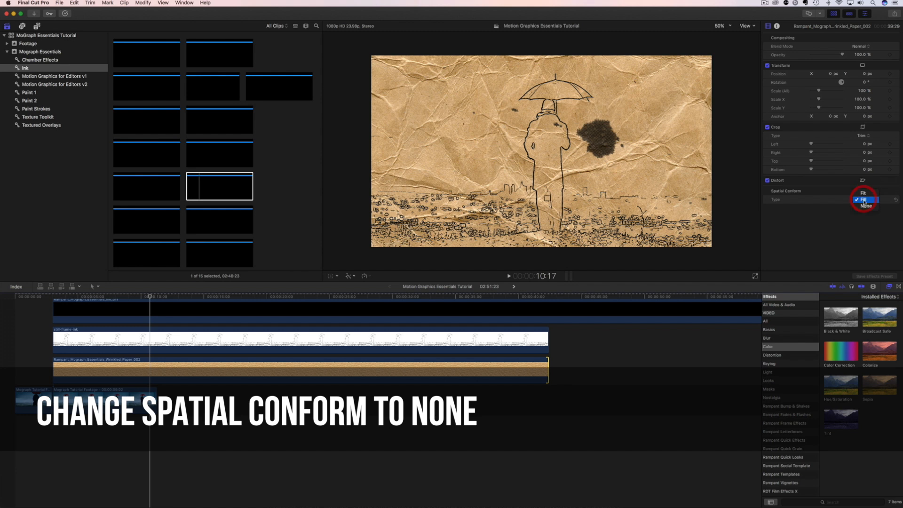
click(865, 206)
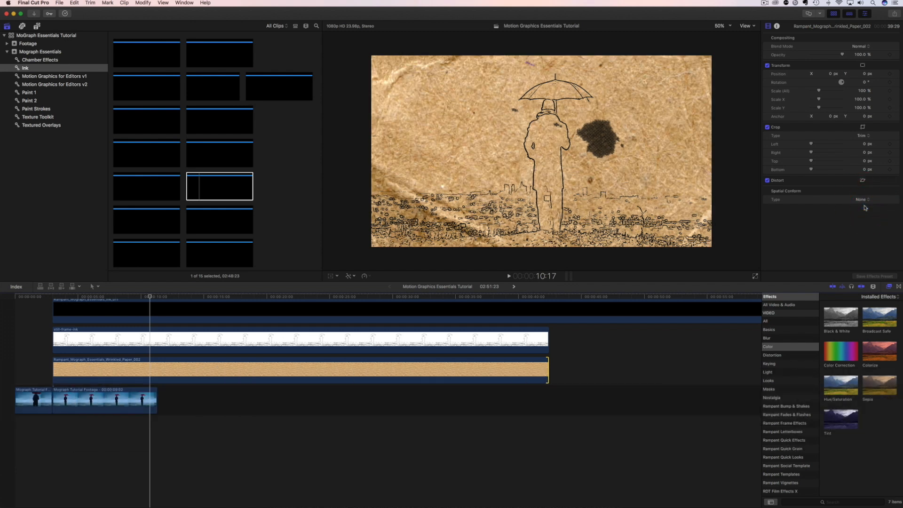
key(super+z)
click(181, 307)
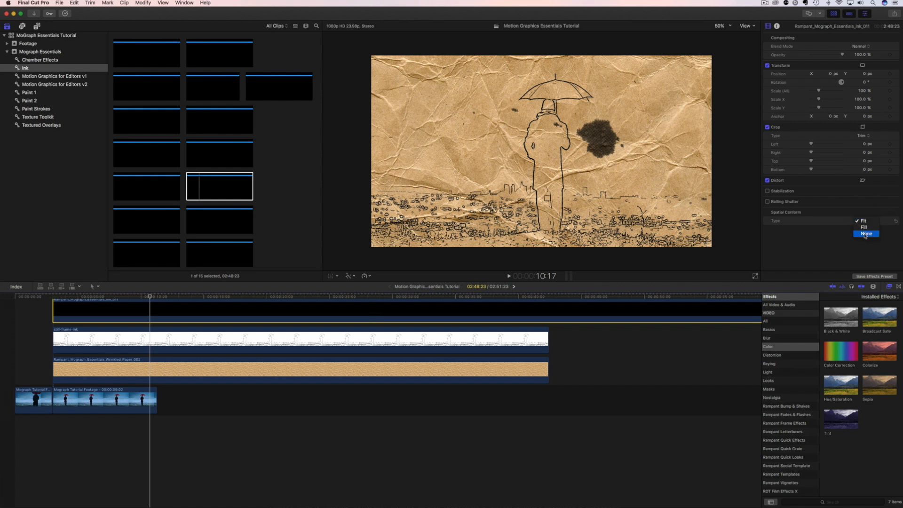
click(865, 233)
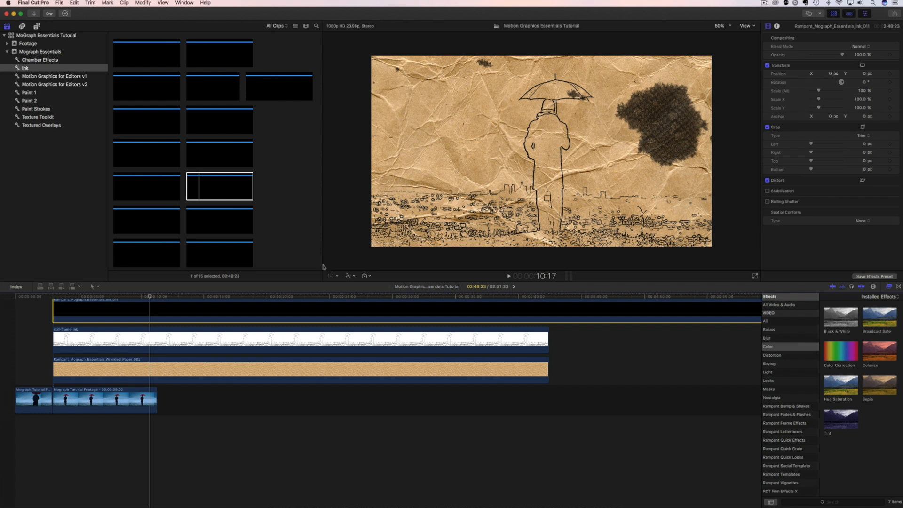
Retime the Ink_011 clip to a duration of 8:17 so the ink reveals faster, ending near the second footage clip's end
click(60, 305)
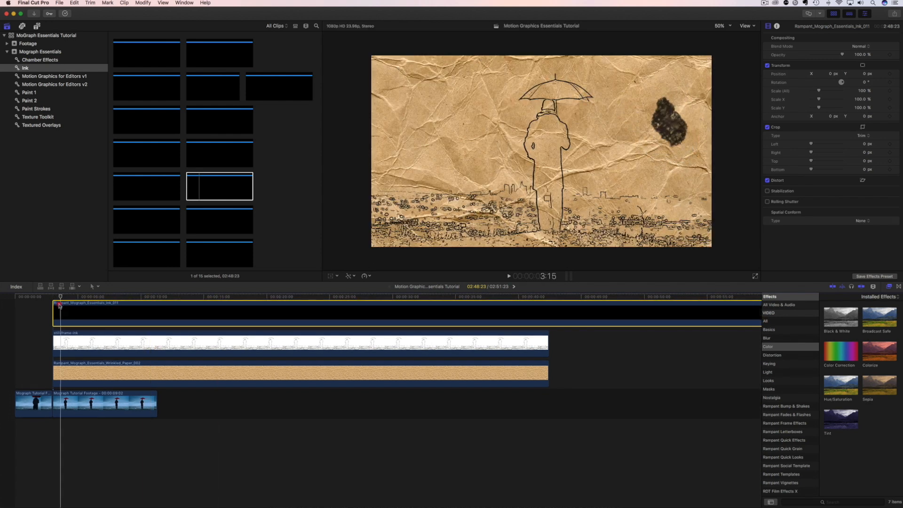
click(53, 308)
key(space)
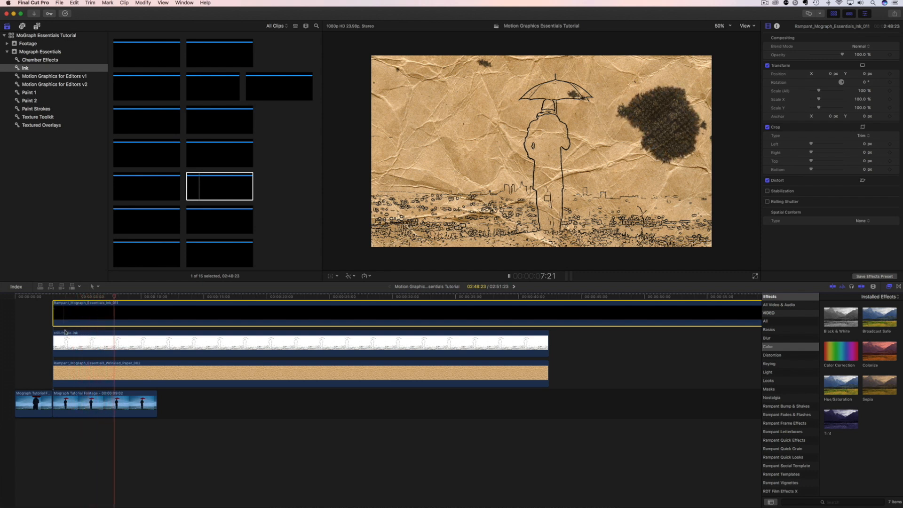
key(space)
key(super+r)
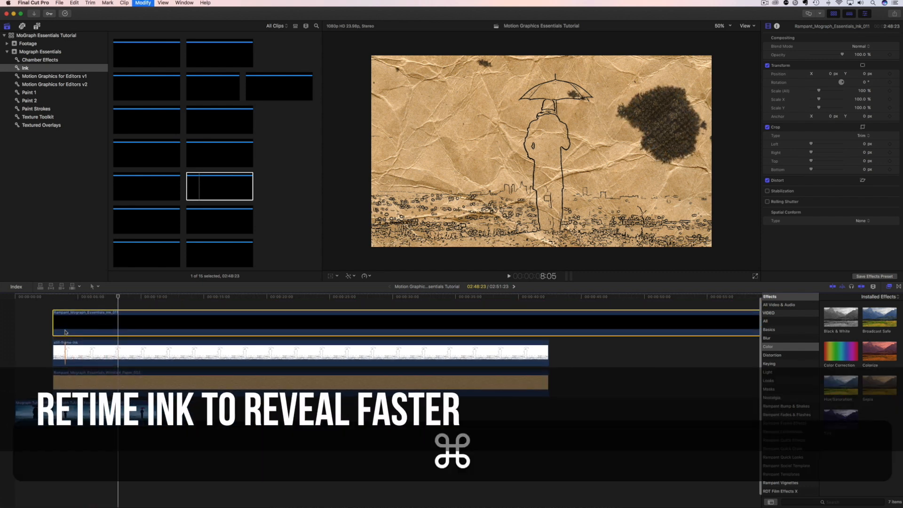
scroll(232, 329, right, 5)
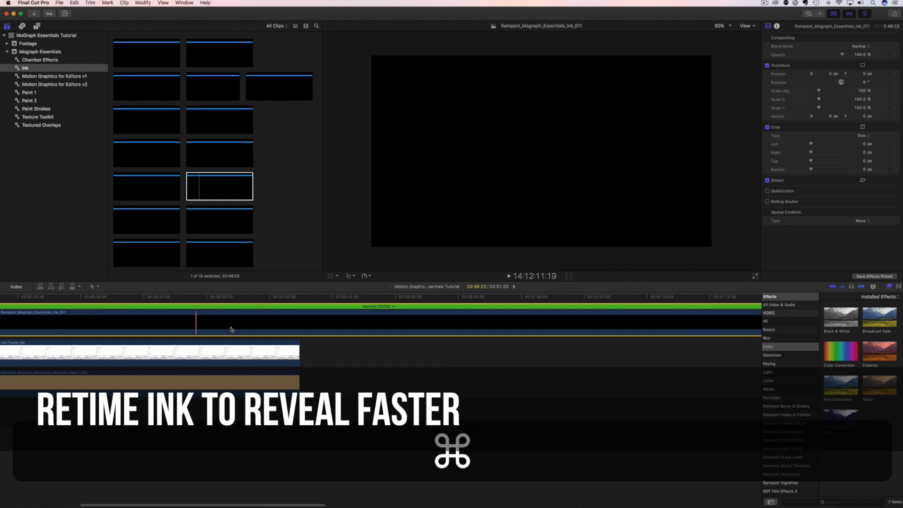
key(super+minus)
drag(551, 306, 53, 317)
key(super+equal)
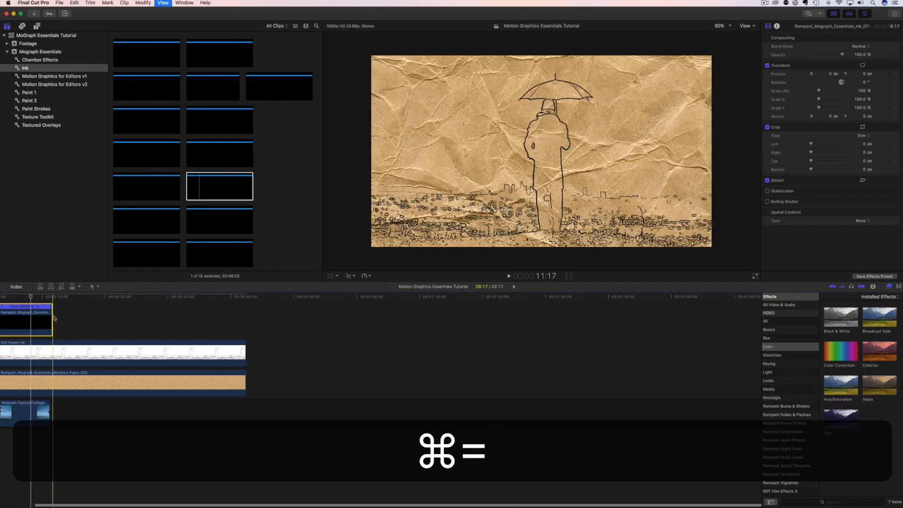
scroll(55, 319, left, 2)
Play the retimed ink reveal from its start and hide the retime editor
click(20, 302)
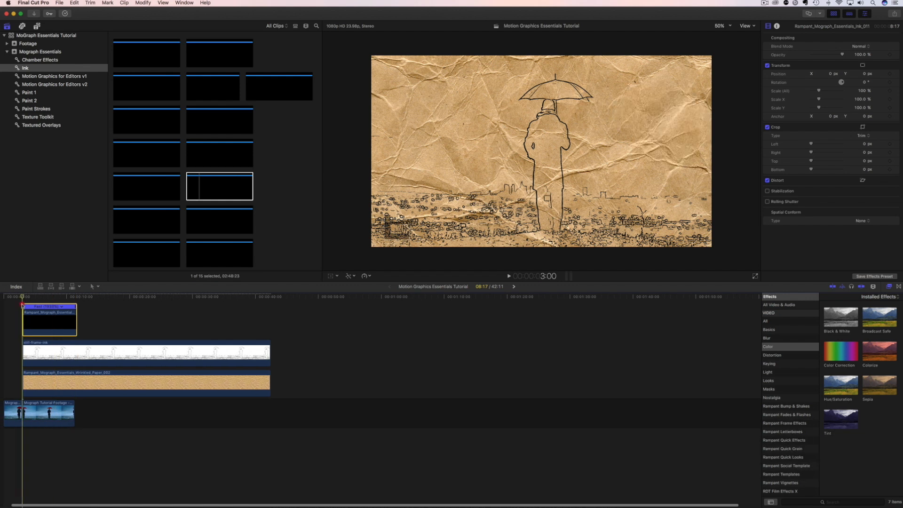
key(space)
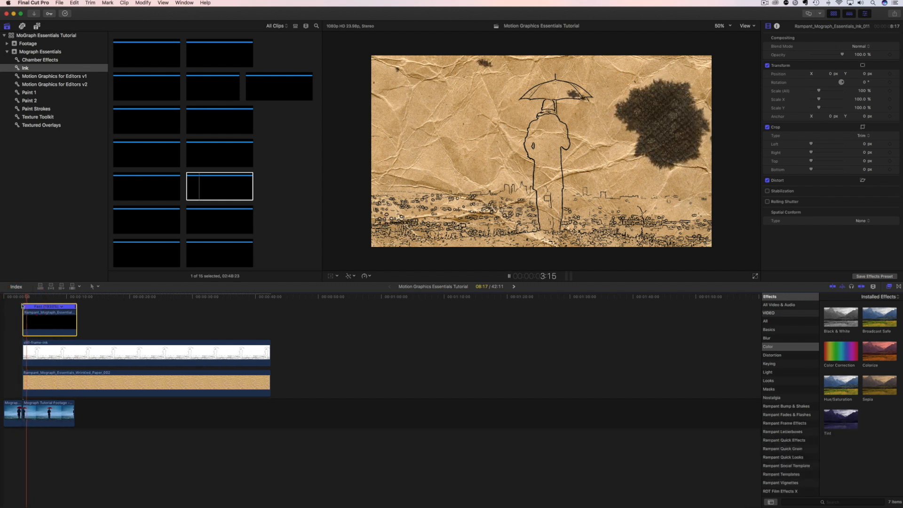
key(space)
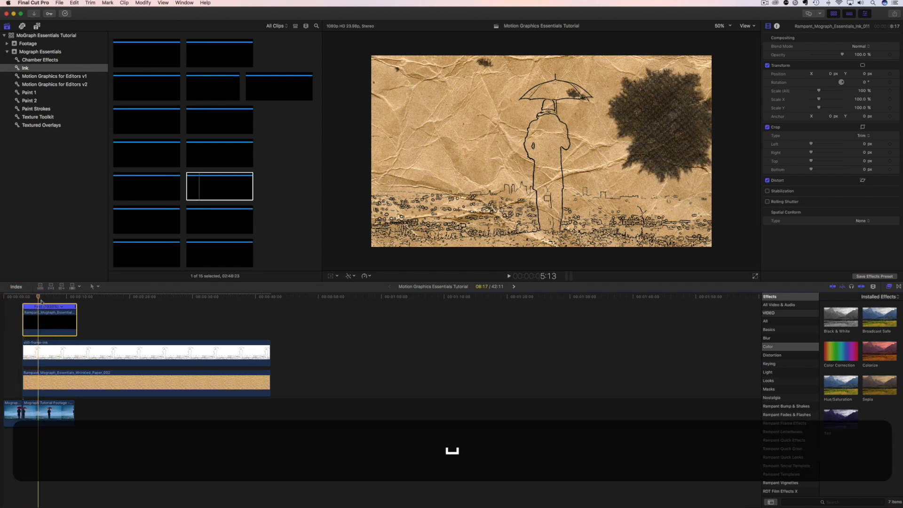
drag(38, 298, 22, 296)
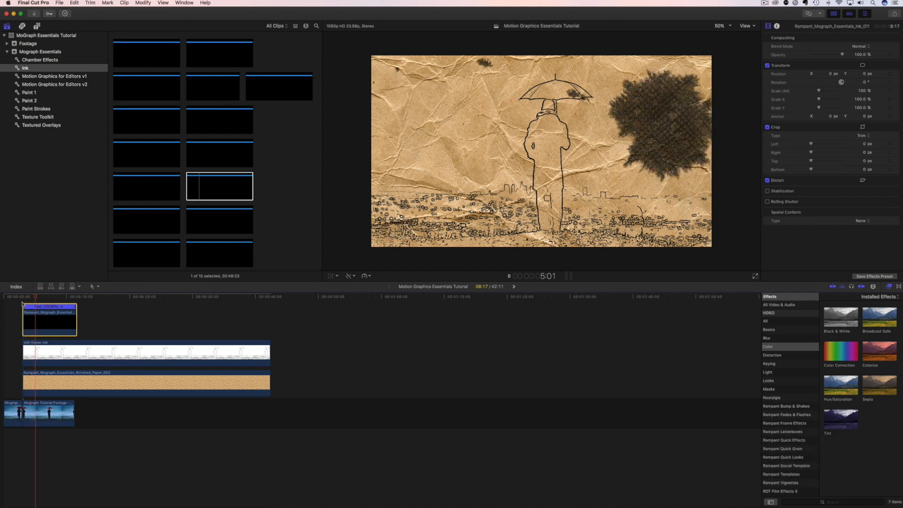
key(space)
key(super+r)
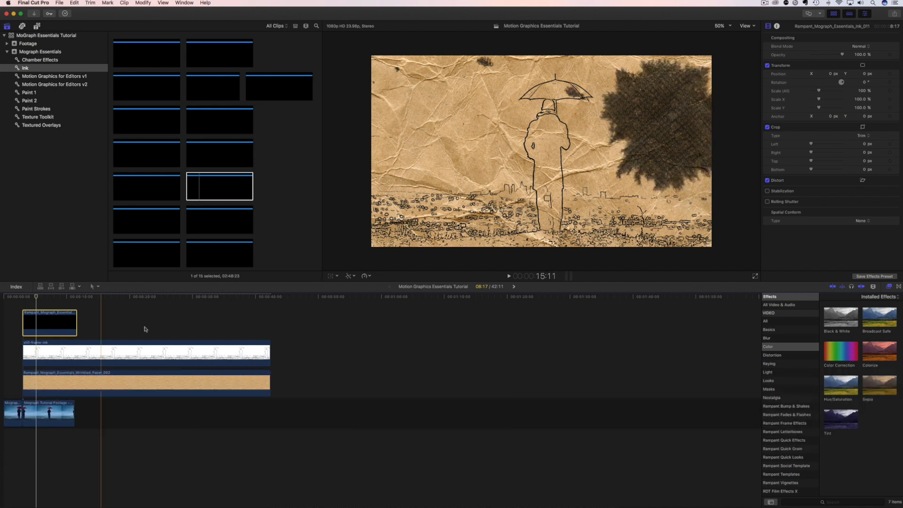
Reposition the Ink_011 splash to X -450.9 px, Y 138.8 px and duplicate the clip directly above itself
click(330, 276)
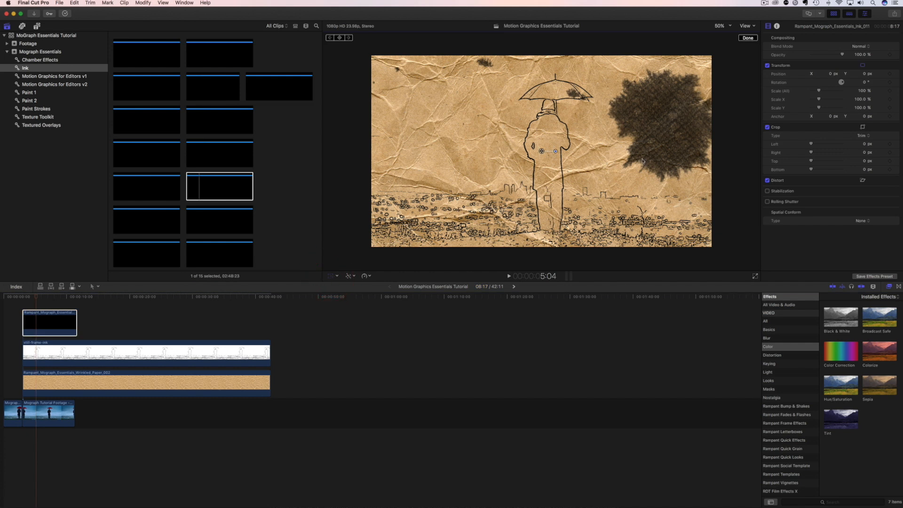
mouse_move(621, 146)
mouse_down()
mouse_move(522, 193)
mouse_move(494, 141)
mouse_move(589, 114)
mouse_move(573, 116)
mouse_up()
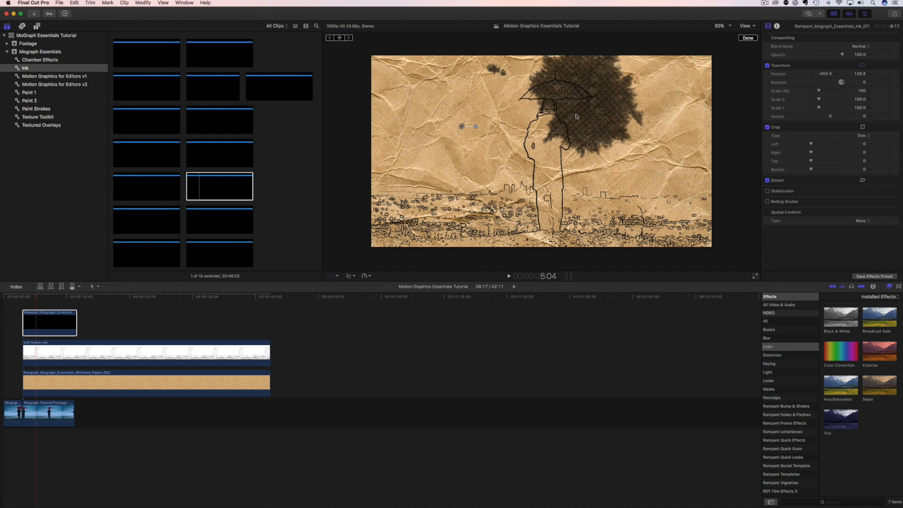
alt+click(58, 325)
drag(58, 326, 51, 304)
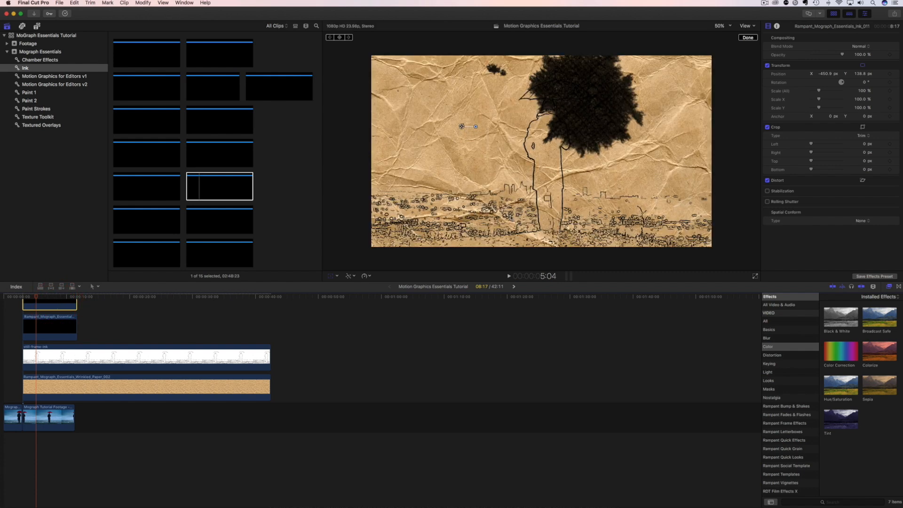
Zoom the viewer to 25% and place the duplicate at X -667.4 px, Y 451.5 px, rotated about -48.6°
click(729, 27)
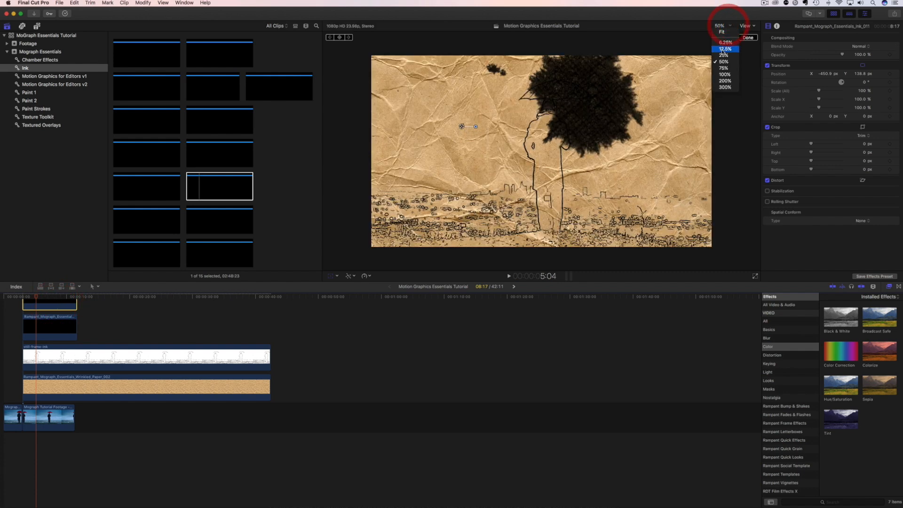
click(722, 55)
mouse_move(559, 134)
mouse_down()
mouse_move(509, 173)
mouse_move(507, 193)
mouse_move(536, 167)
mouse_move(539, 142)
mouse_move(530, 132)
mouse_up()
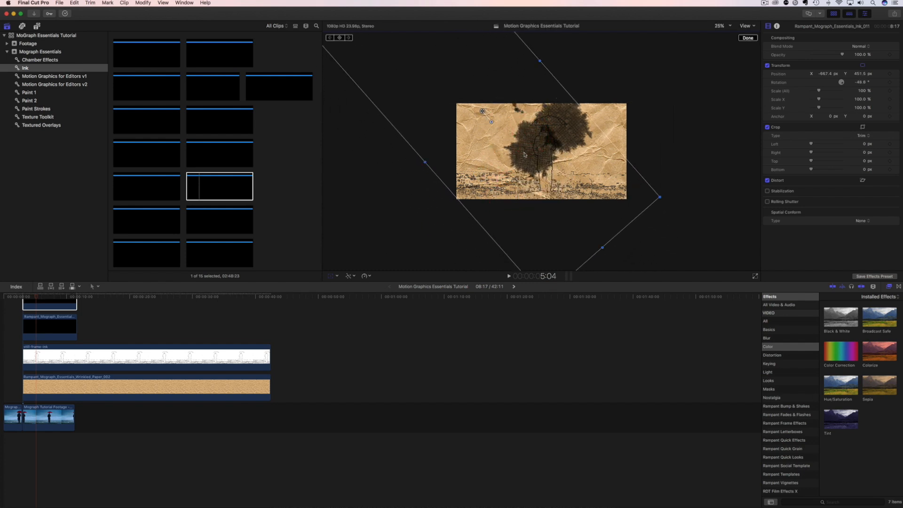
Duplicate the ink clip onto a third layer and place it at about X -514 px, Y -293 px, rotated -10.1°
scroll(57, 343, up, 3)
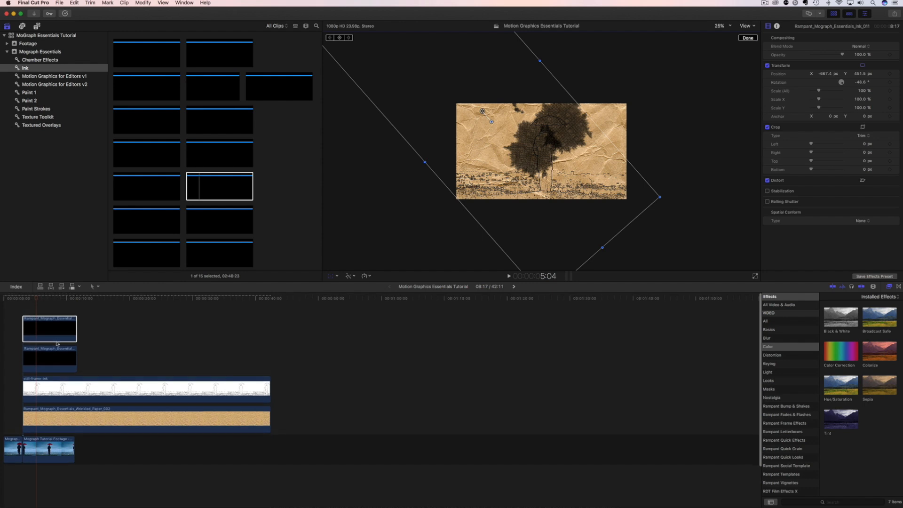
drag(51, 332, 53, 303)
mouse_move(541, 181)
mouse_down()
mouse_move(584, 214)
mouse_move(565, 205)
mouse_up()
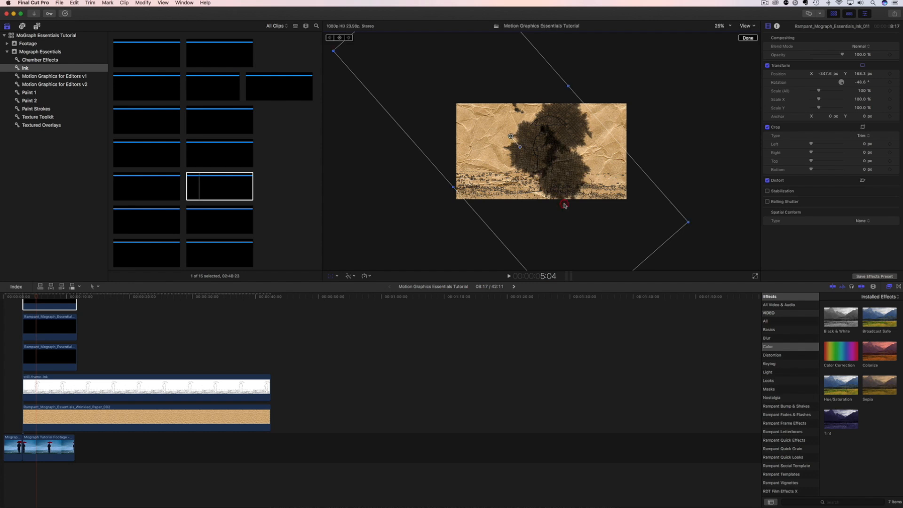
mouse_move(520, 147)
mouse_down()
mouse_move(549, 150)
mouse_move(556, 182)
mouse_move(548, 176)
mouse_move(566, 179)
mouse_move(519, 168)
mouse_move(562, 178)
mouse_up()
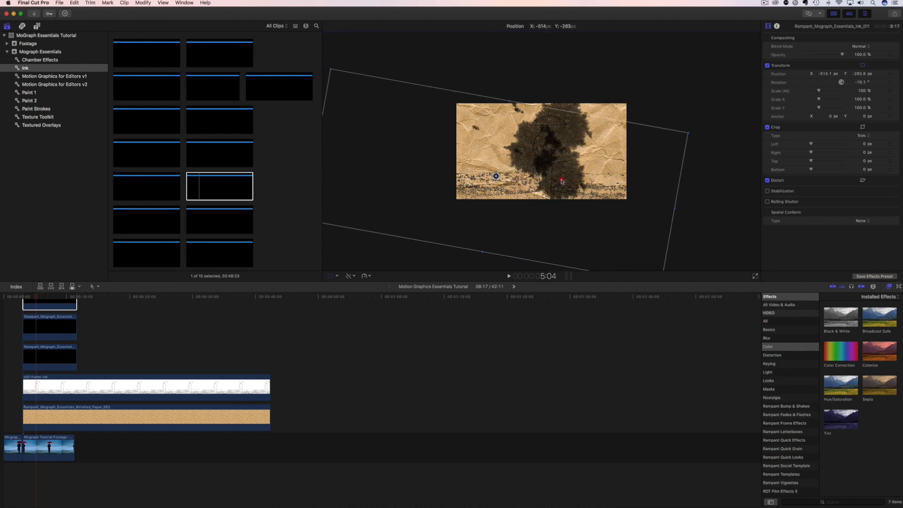
Duplicate the top ink clip again, then move and rotate the copy over an uncovered area of the paper
scroll(79, 330, up, 3)
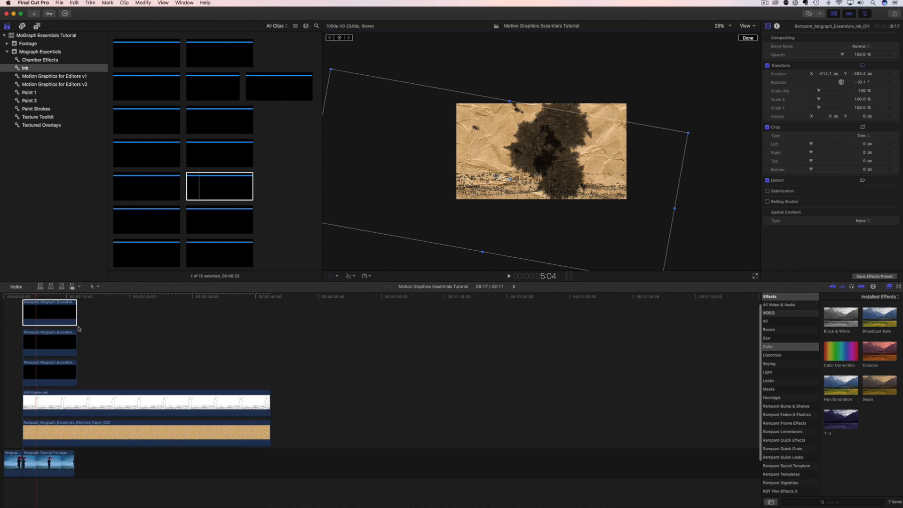
drag(47, 333, 47, 310)
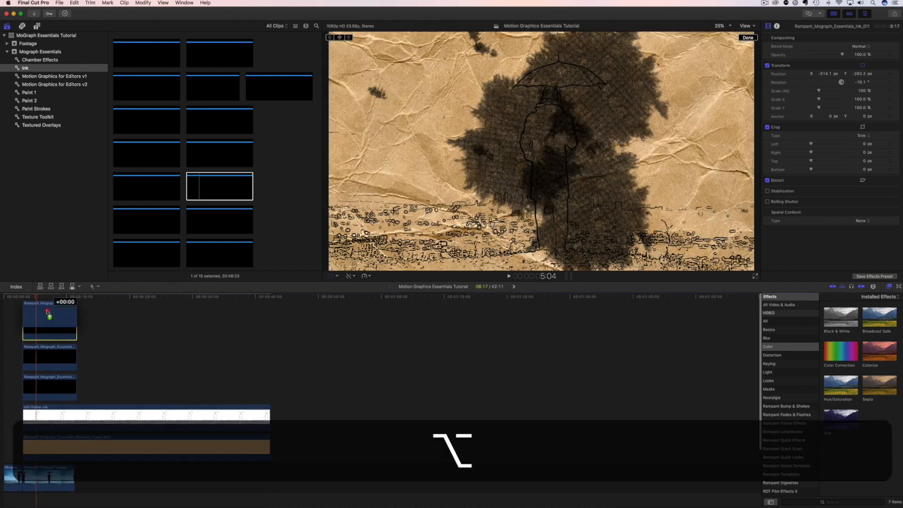
mouse_move(496, 176)
mouse_down()
mouse_move(457, 180)
mouse_move(474, 161)
mouse_up()
drag(500, 131, 530, 109)
Stack further rotated Ink_011 copies over the uncovered paper, starting some of them slightly later in the timeline
scroll(87, 358, up, 3)
drag(52, 332, 49, 298)
drag(52, 302, 53, 308)
drag(524, 113, 498, 138)
drag(40, 395, 36, 329)
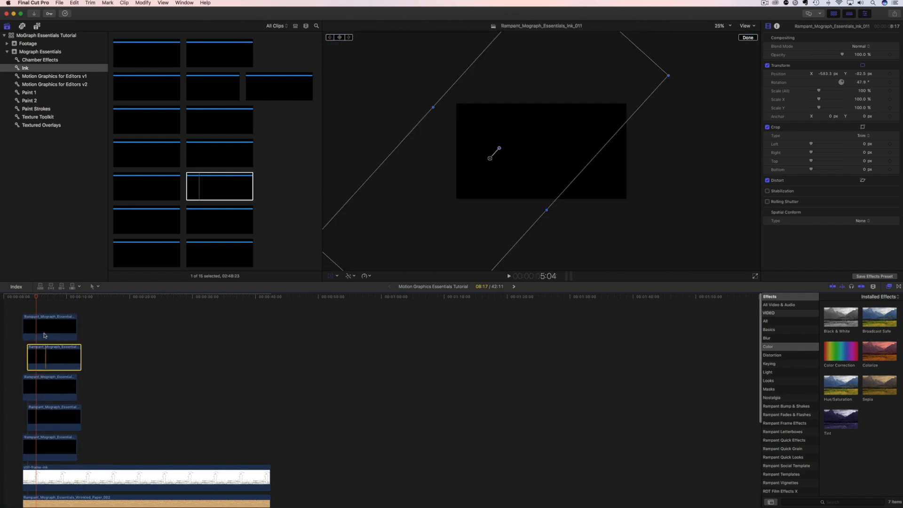
With the frame at 7:10, fill the remaining gaps with more ink copies, scaling one to 139.5% horizontally and 124% vertically
click(37, 299)
drag(37, 300, 66, 301)
drag(464, 215, 473, 233)
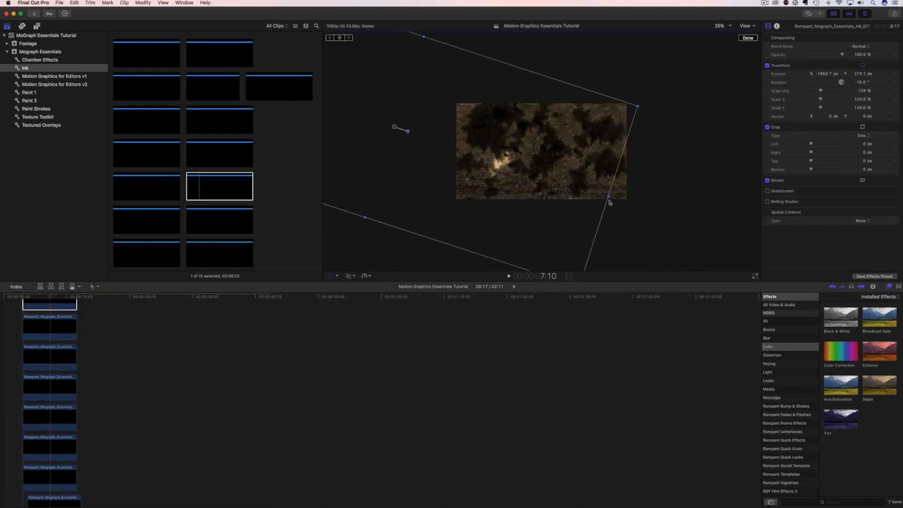
click(469, 160)
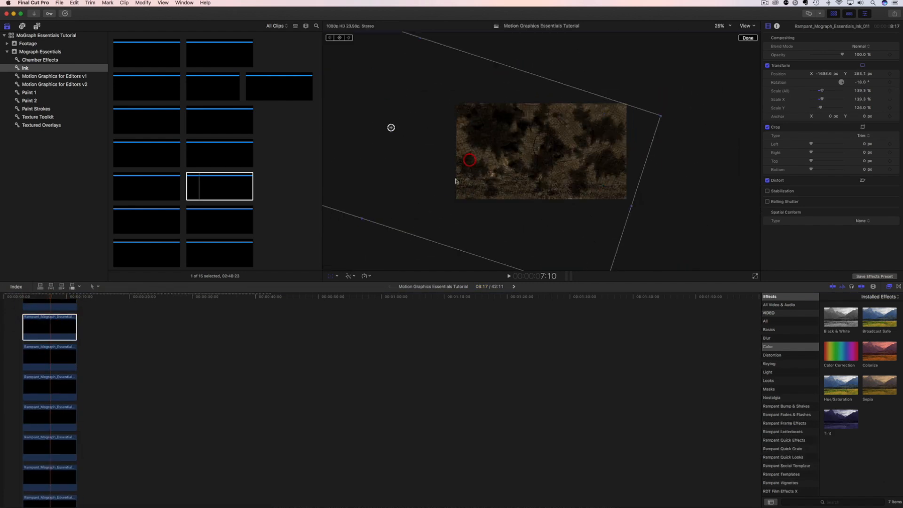
Play the sequence through the stacked ink splashes and scrub to 11:08 to check that they cover the frame
click(102, 366)
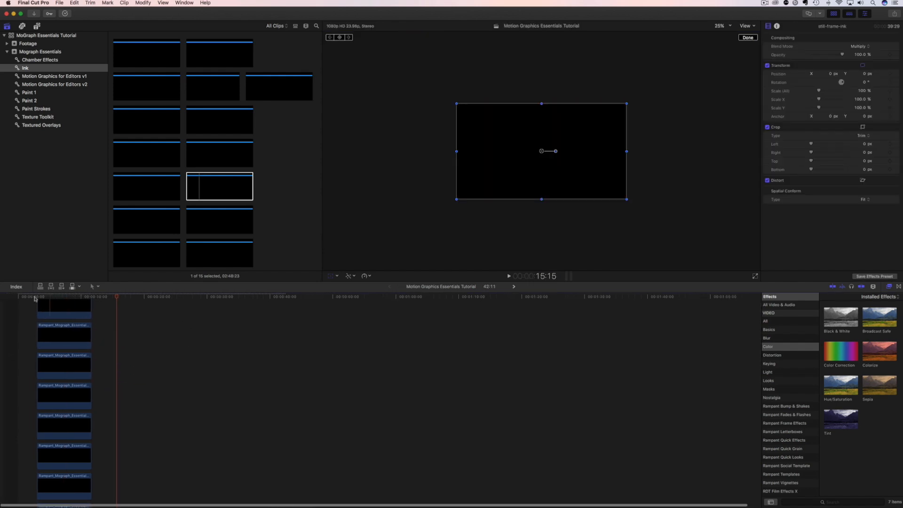
click(27, 297)
key(space)
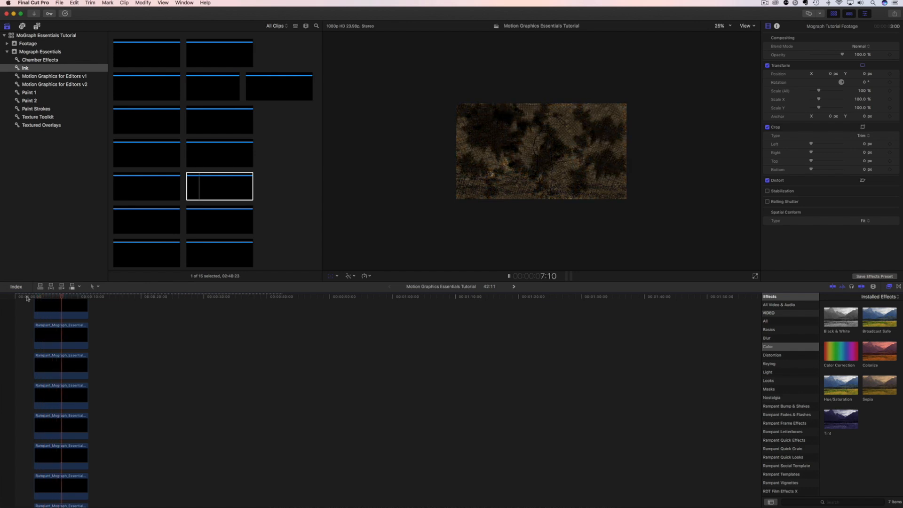
key(space)
drag(66, 297, 84, 297)
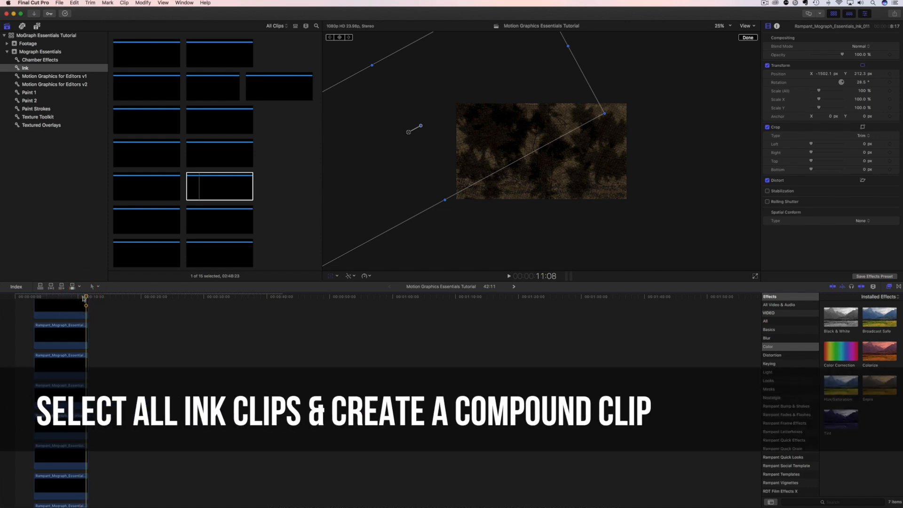
Combine all of the stacked Ink_011 clips into a compound clip named Ink Clips in the Footage event
mouse_move(132, 312)
mouse_down()
mouse_move(59, 463)
mouse_move(60, 456)
mouse_up()
scroll(60, 455, down, 3)
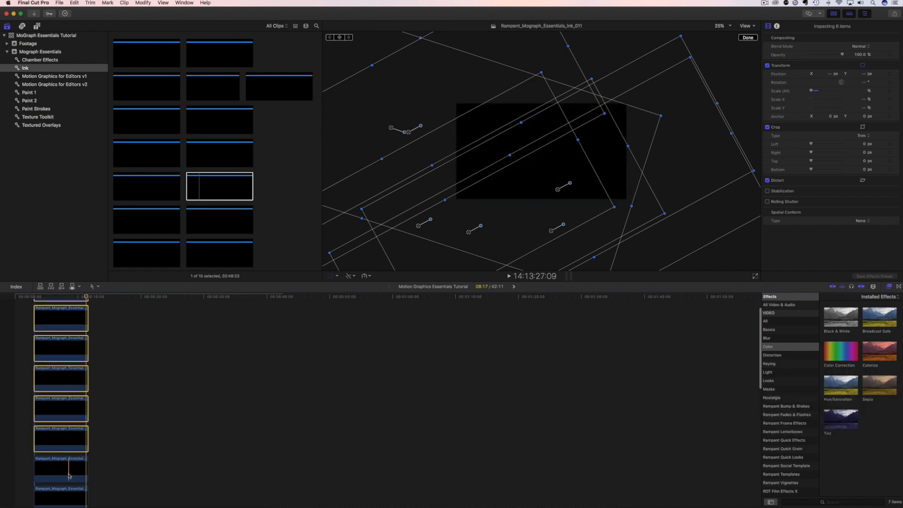
super+click(62, 470)
scroll(140, 466, down, 7)
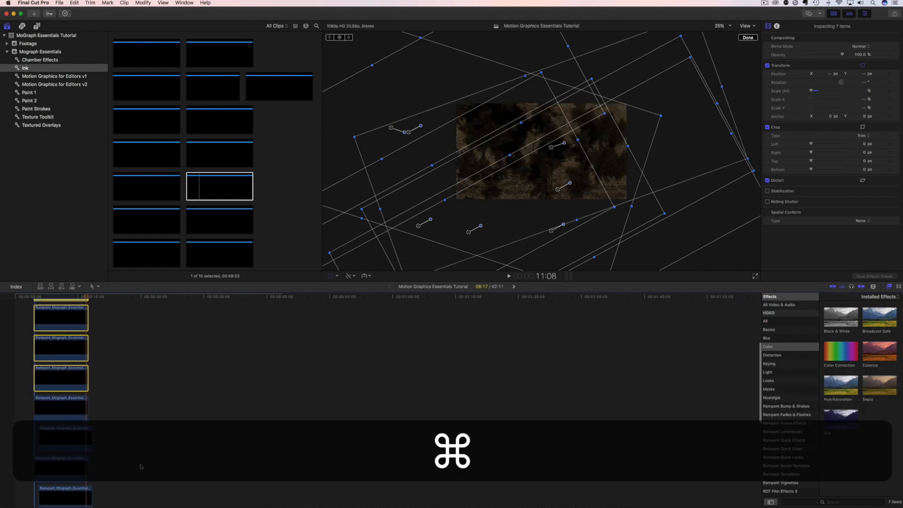
super+click(79, 384)
super+click(72, 406)
super+click(74, 438)
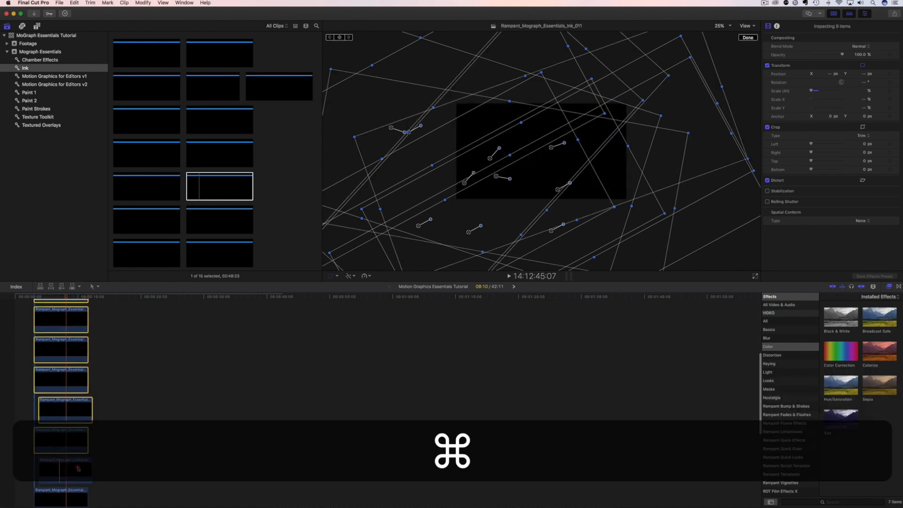
super+click(77, 468)
scroll(132, 453, down, 2)
scroll(132, 453, down, 2)
super+click(69, 450)
right_click(69, 450)
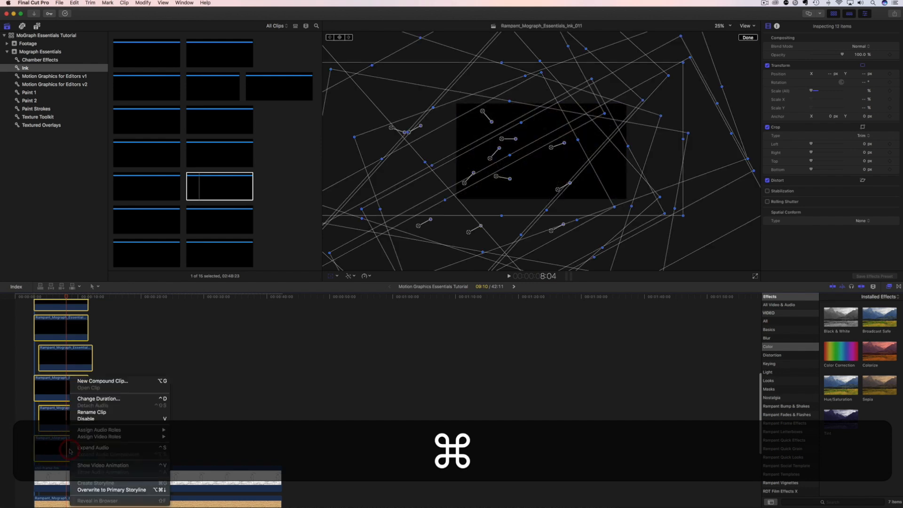
click(96, 381)
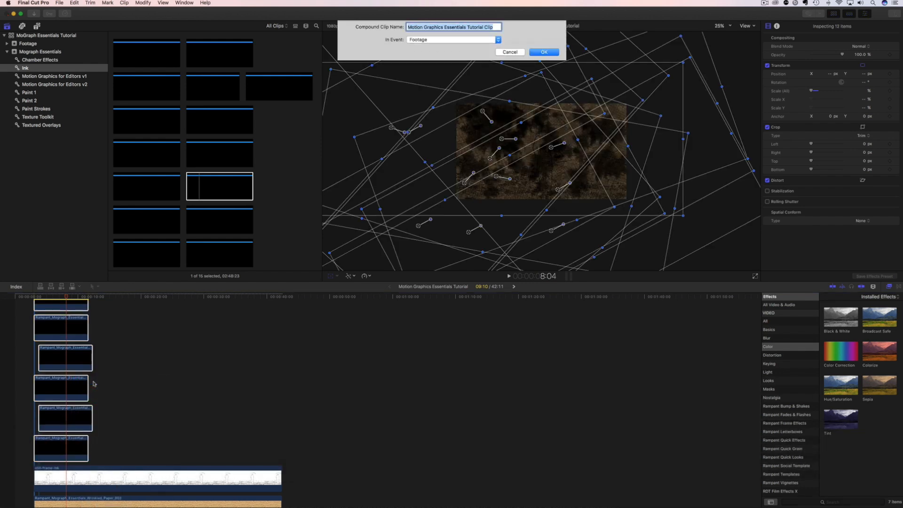
text(Nnk Clips)
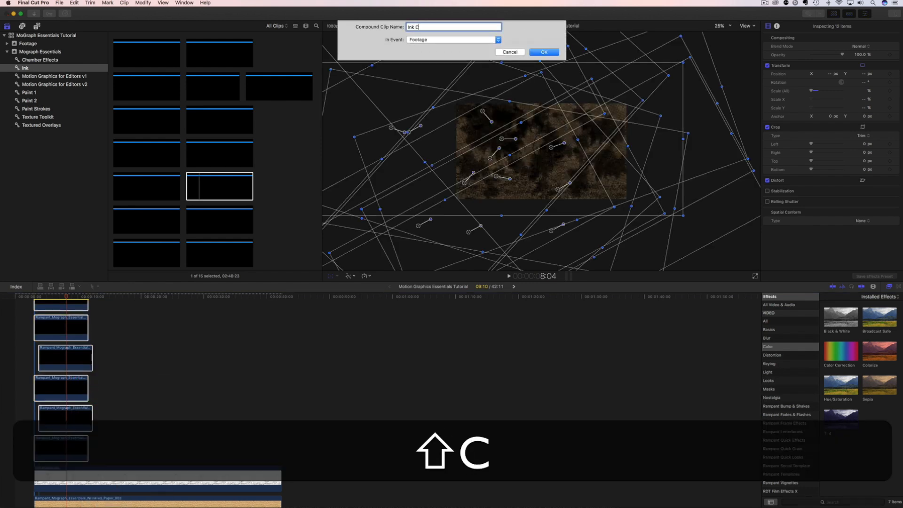
key(Return)
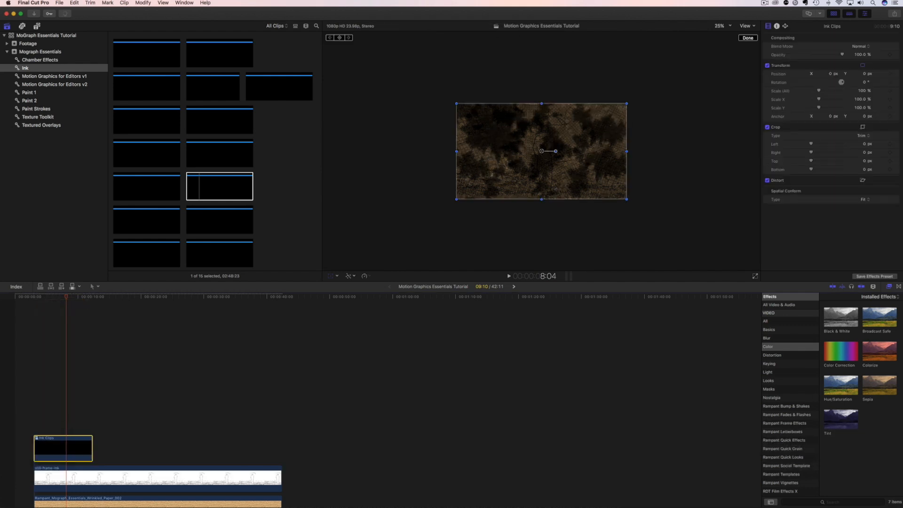
Set the Ink Clips compound clip's blend mode to Stencil Alpha, viewing the composite at 4:04
mouse_move(66, 297)
mouse_down()
mouse_move(45, 308)
mouse_move(43, 322)
mouse_up()
scroll(84, 359, down, 5)
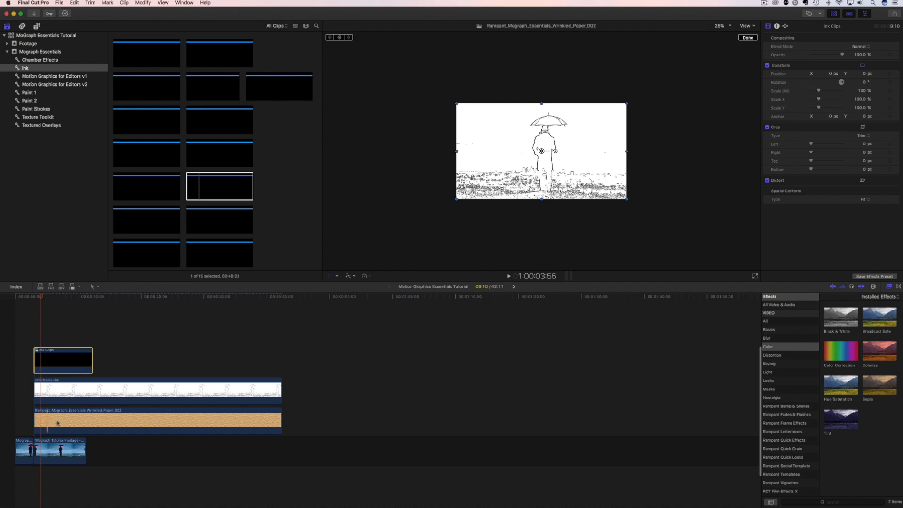
click(29, 330)
drag(29, 329, 85, 423)
click(52, 328)
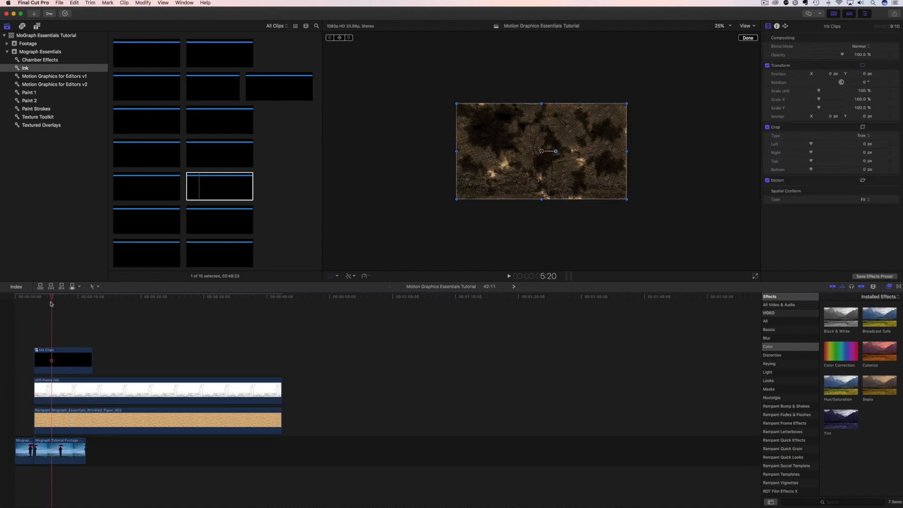
drag(49, 297, 41, 297)
click(48, 363)
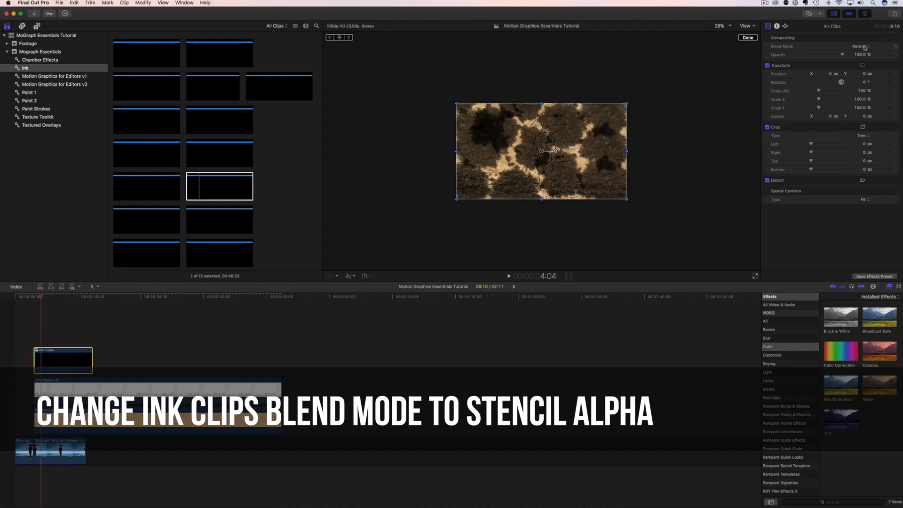
click(864, 48)
click(860, 199)
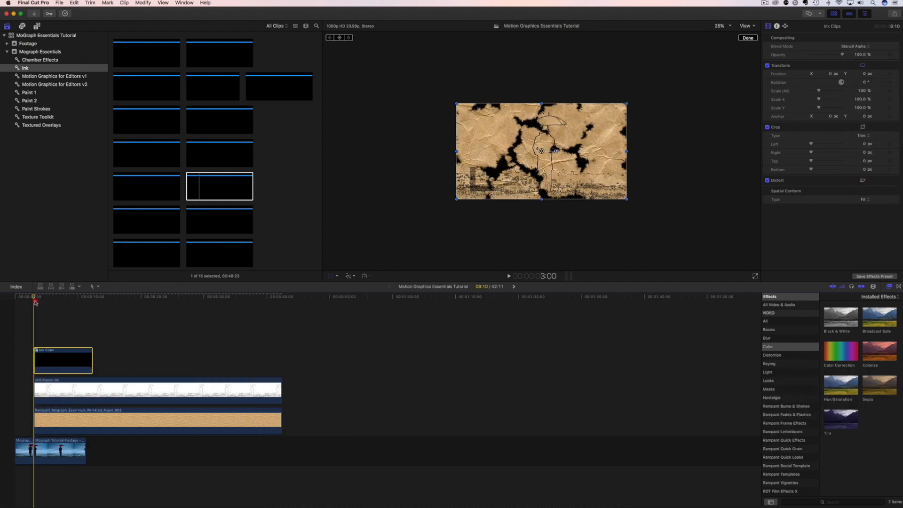
Step frame by frame through the stenciled ink reveal from 3:00 to 4:20, and play it onward
key(Right)
key(Right)
key(Right)
key(Right)
key(Right)
key(Right)
key(Right)
key(Right)
key(Right)
key(Right)
key(Right)
key(Right)
key(Right)
key(Right)
key(Right)
key(Right)
key(Right)
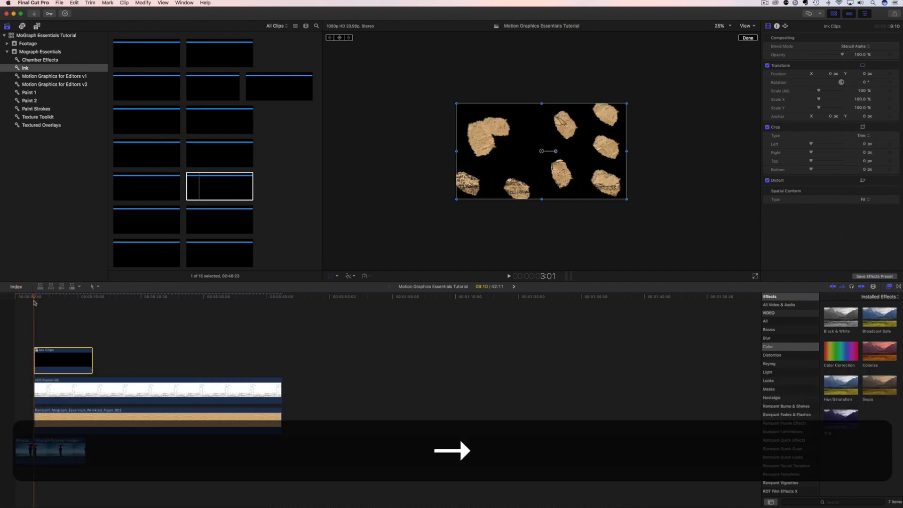
key(Right)
key(Right)
key(Right)
key(Right)
key(Right)
key(Right)
key(Right)
key(Right)
key(Right)
key(Right)
key(Right)
key(Right)
key(Right)
key(Right)
key(Right)
key(Right)
key(Right)
key(Right)
key(Right)
key(Right)
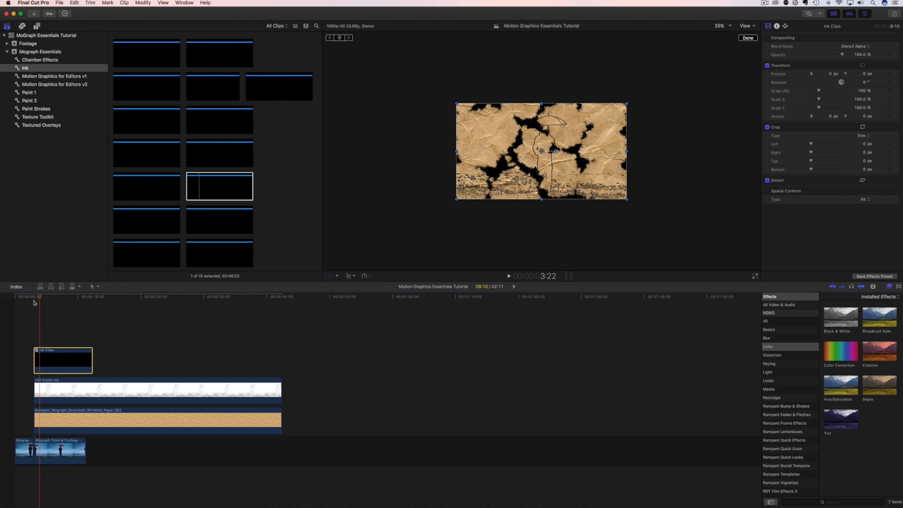
key(Right)
key(Right)
key(Right)
key(Right)
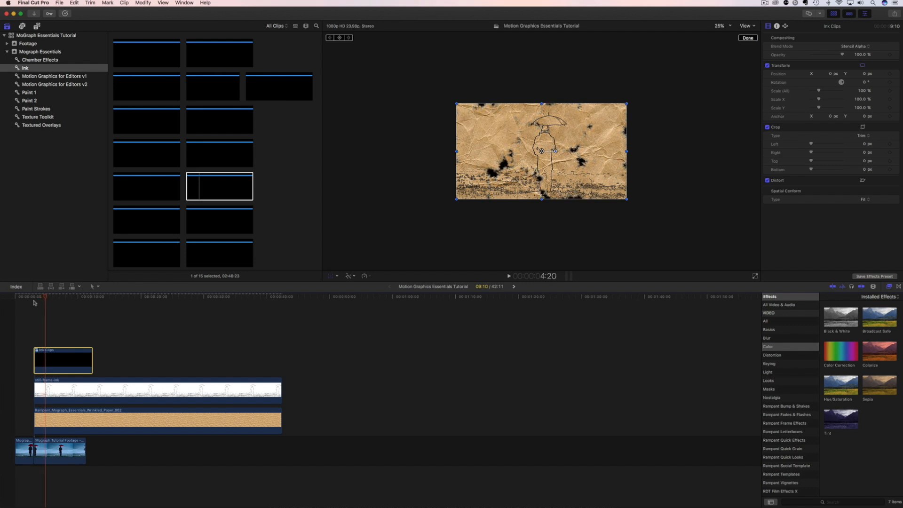
key(space)
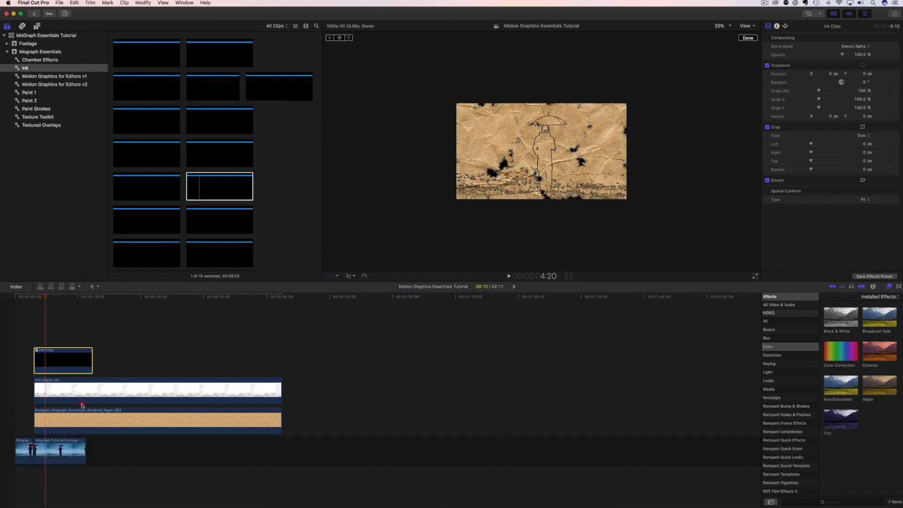
Combine Ink Clips, still-frame-ink and the wrinkled paper into a compound clip named Ink Reveal in the Footage event
drag(30, 321, 84, 421)
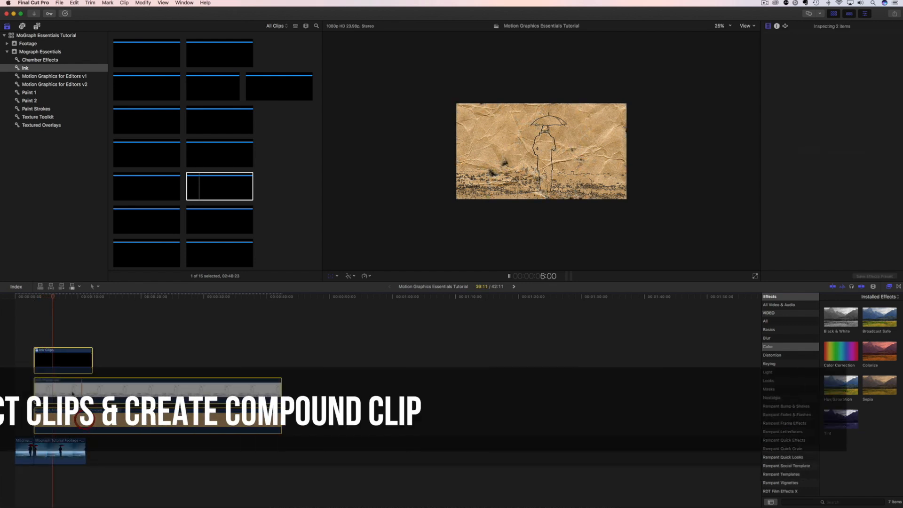
right_click(65, 384)
click(83, 388)
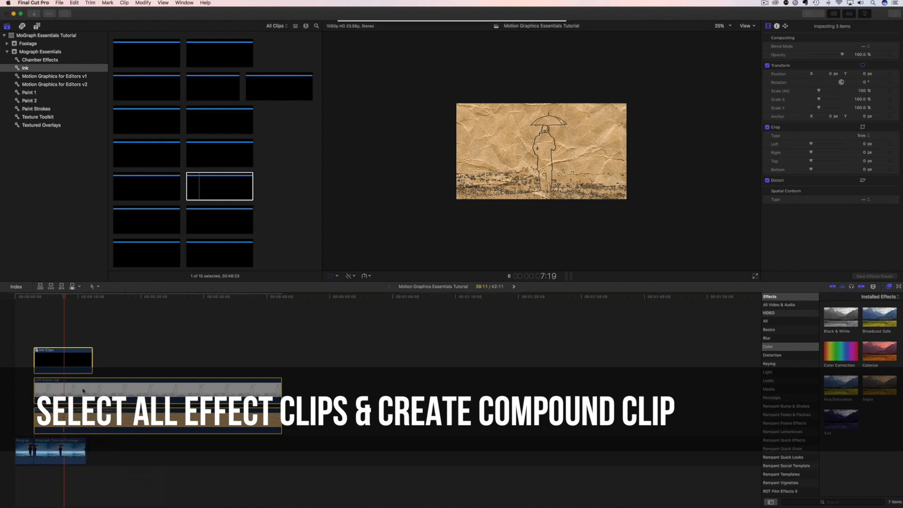
text(Ink Reveal)
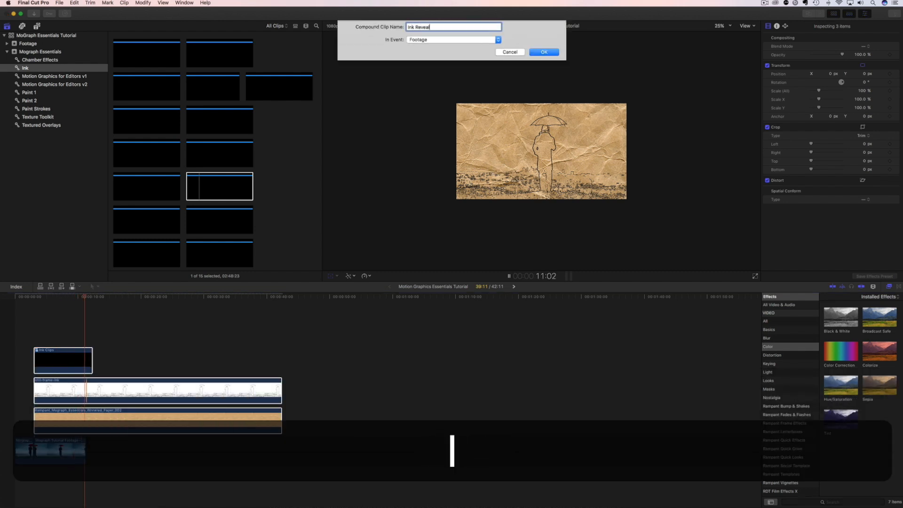
key(Return)
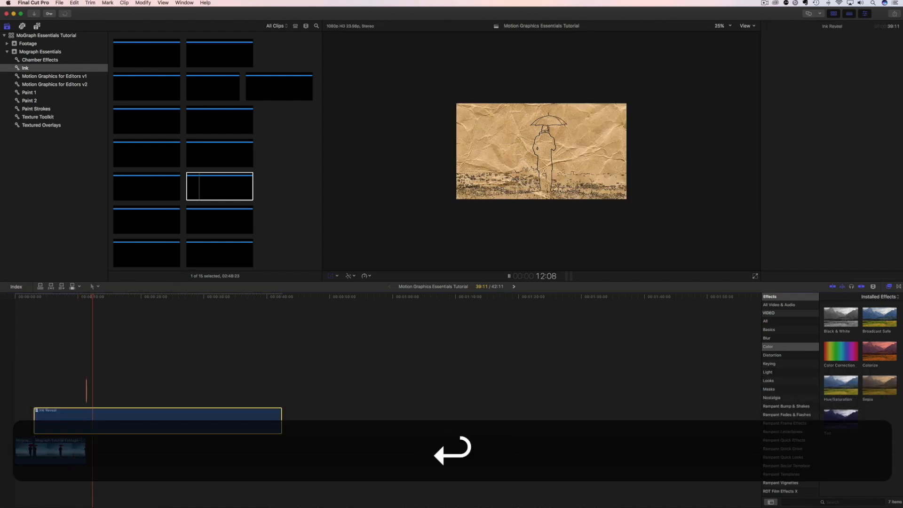
Play the sequence from near its start through the ink reveal, stopping at 8:05
key(space)
drag(49, 299, 25, 306)
key(space)
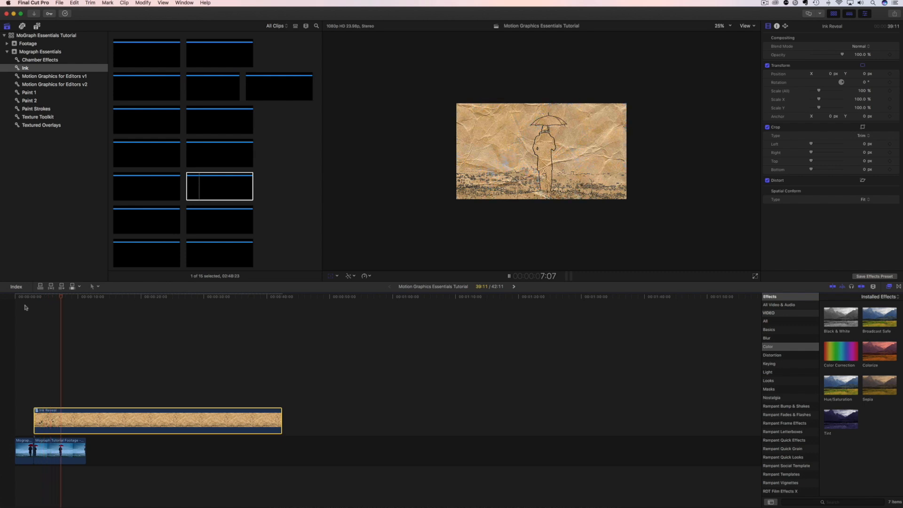
key(space)
key(shift+t)
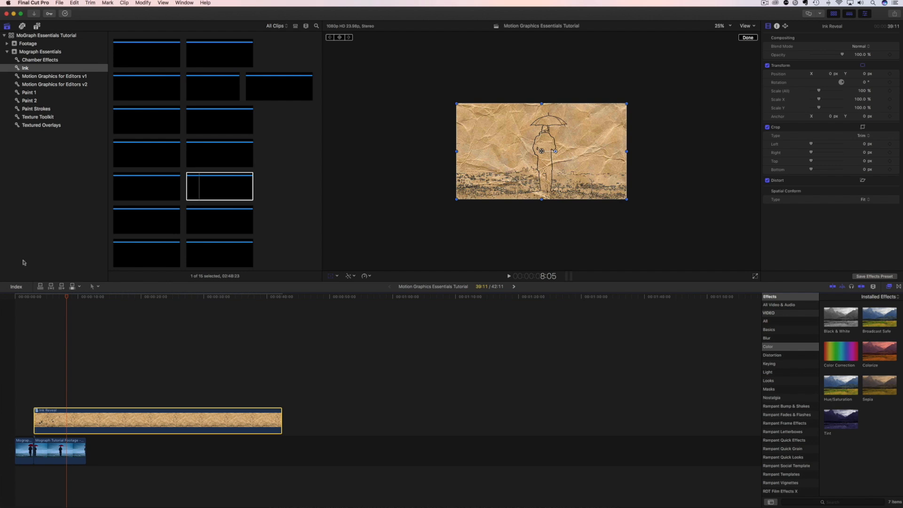
Place the still-frame-color clip from the Footage event above Ink Reveal, starting at 4:04, and extend it to 18:01
click(29, 43)
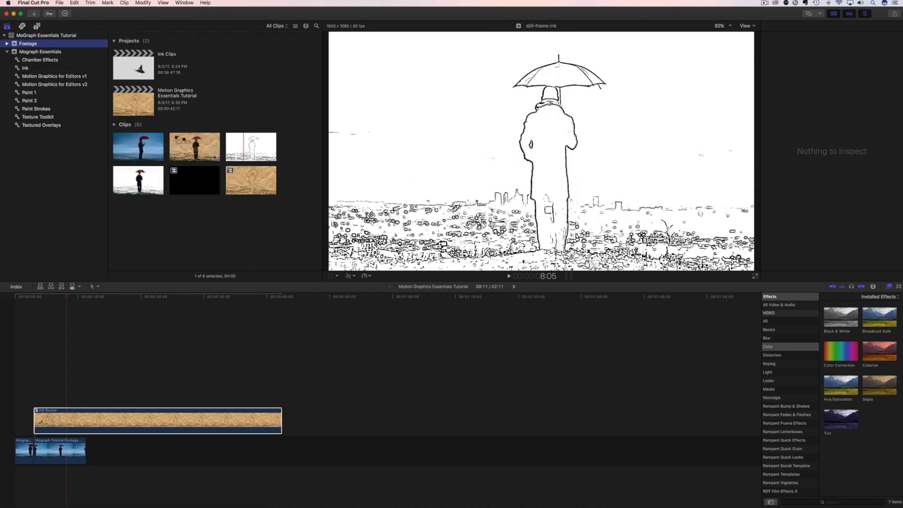
click(130, 181)
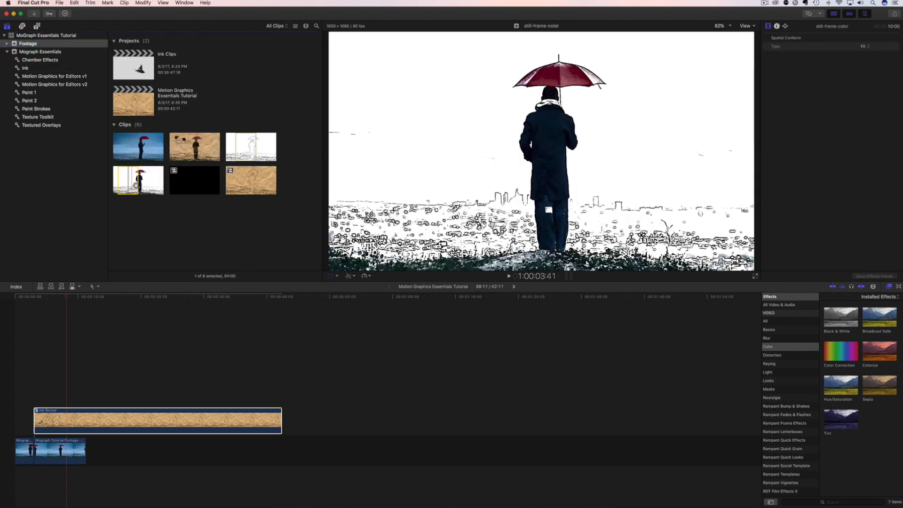
mouse_move(96, 280)
mouse_down()
mouse_move(44, 390)
mouse_move(154, 391)
mouse_up()
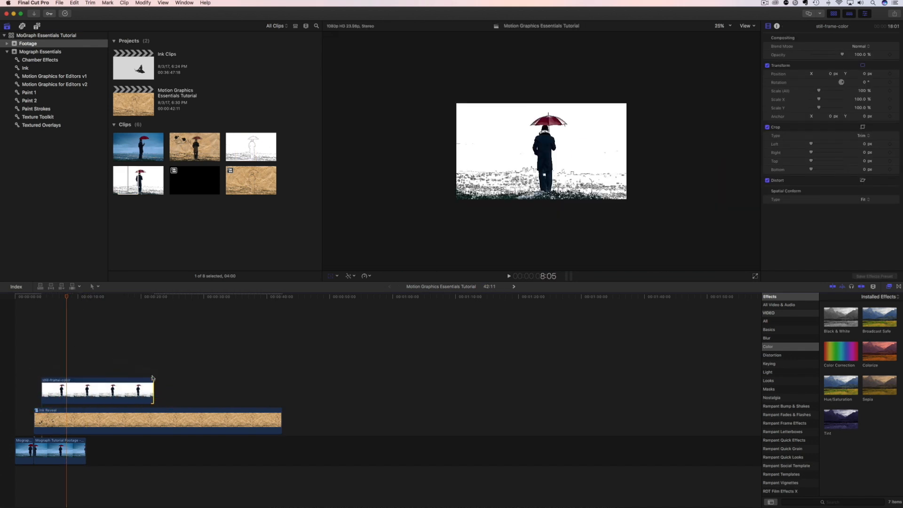
Copy the stenciled Ink Clips compound clip from inside the Ink Reveal compound clip
mouse_move(64, 299)
mouse_down()
mouse_move(44, 301)
mouse_move(74, 312)
mouse_up()
double_click(65, 418)
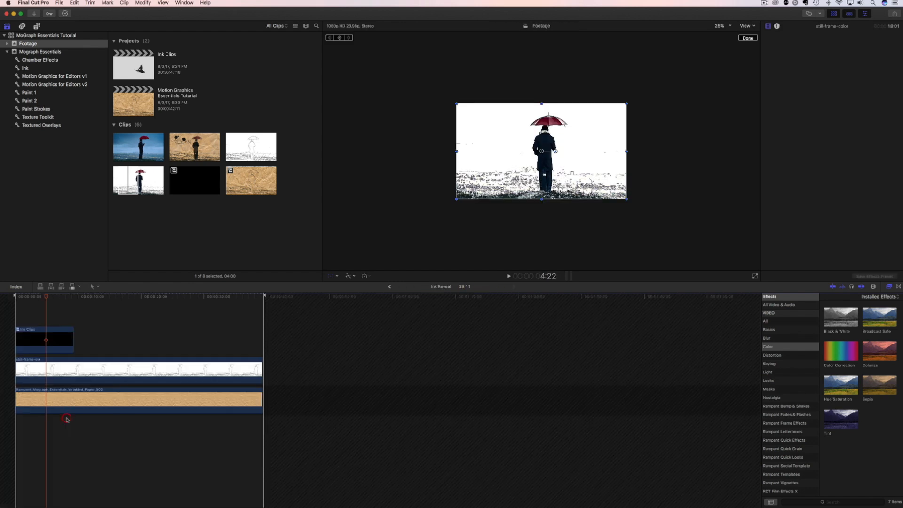
click(35, 339)
click(35, 339)
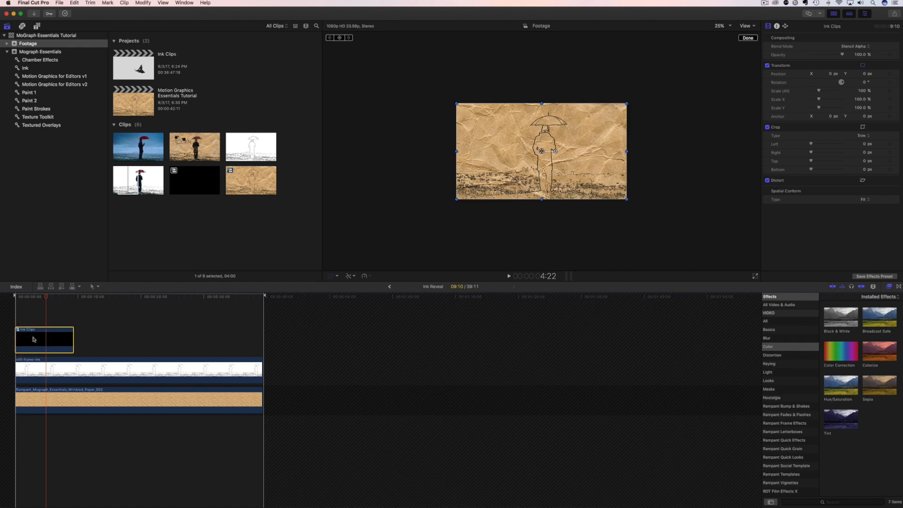
key(super+c)
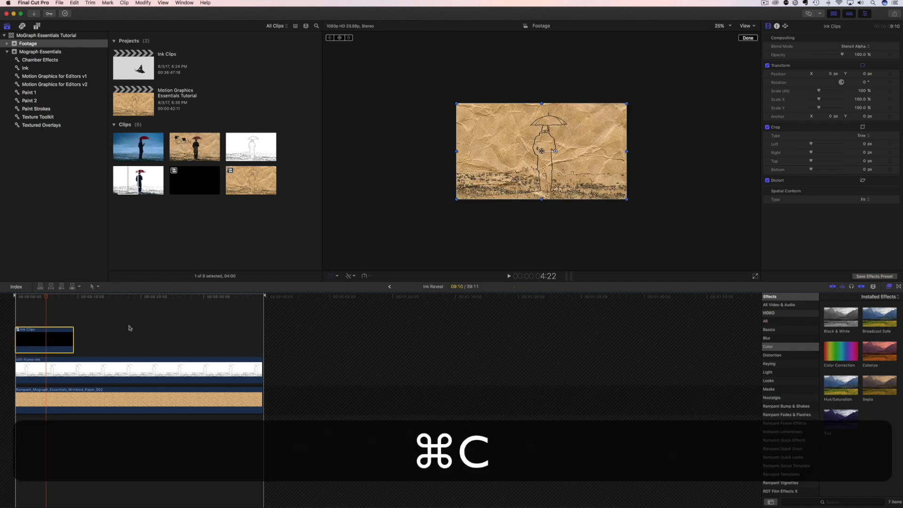
Paste the Ink Clips copy above still-frame-color in the main project at 4:04 and scrub through the color reveal
click(389, 286)
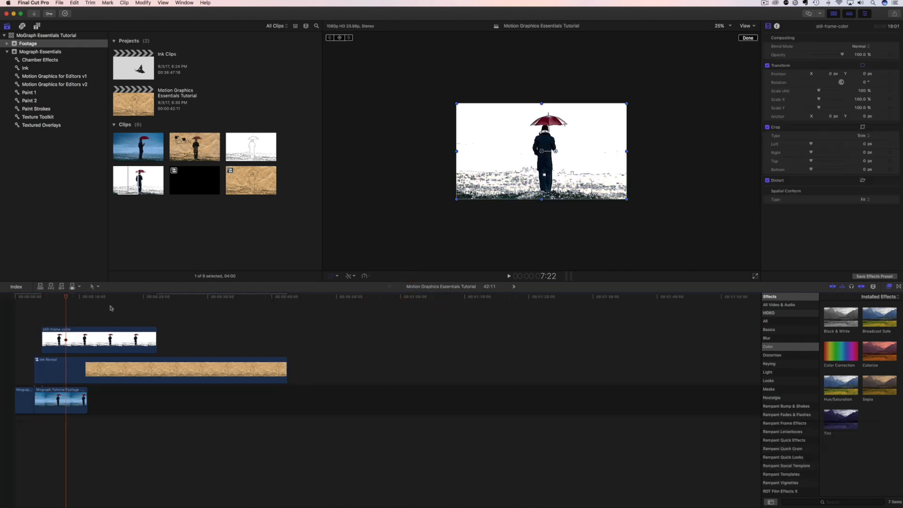
drag(64, 301, 43, 304)
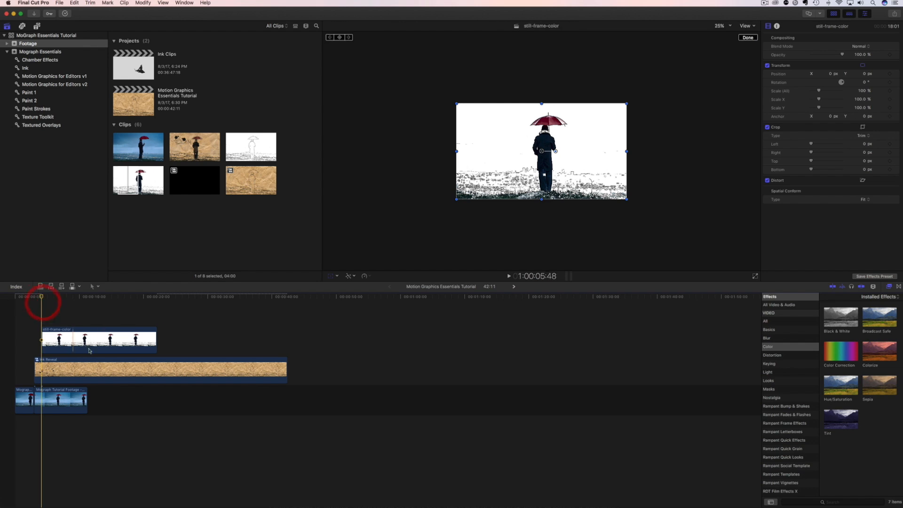
key(super+v)
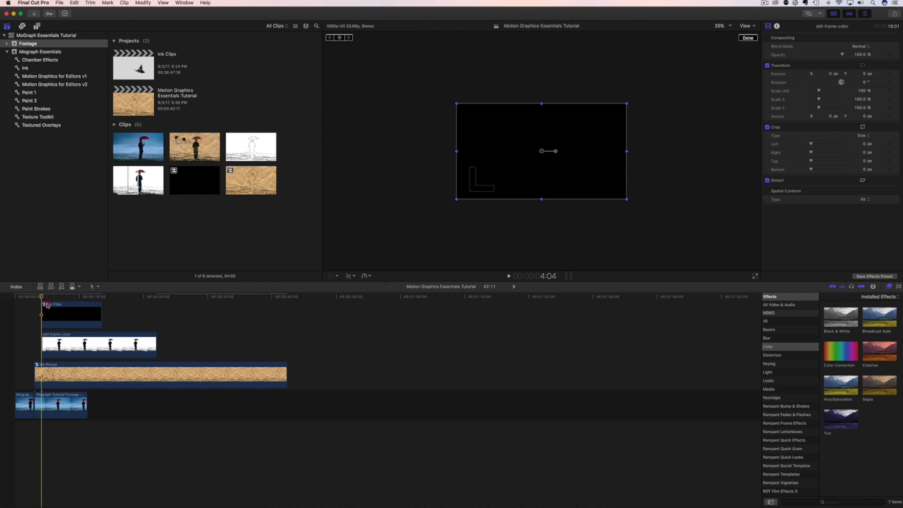
click(57, 311)
click(43, 309)
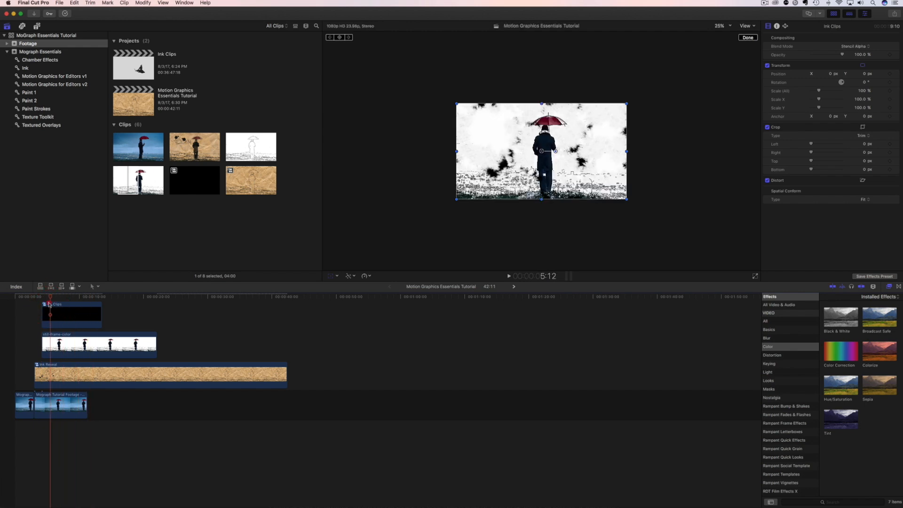
Combine the pasted Ink Clips and still-frame-color into a compound clip named Ink reveal Color in the Footage event
drag(184, 345, 69, 311)
right_click(70, 313)
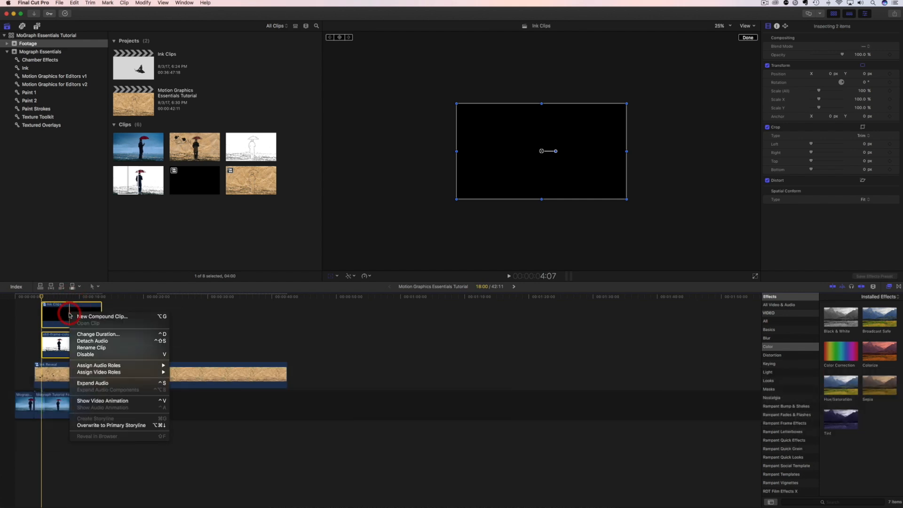
click(95, 316)
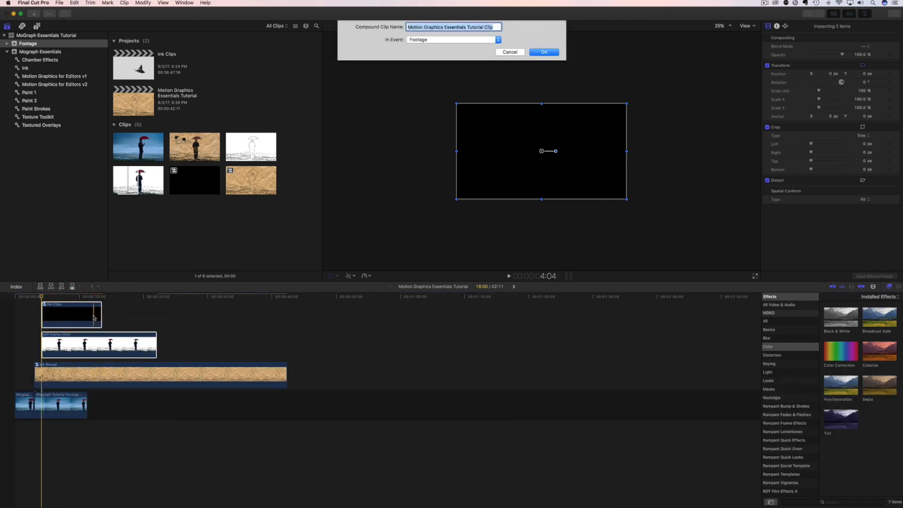
text(Ink revela)
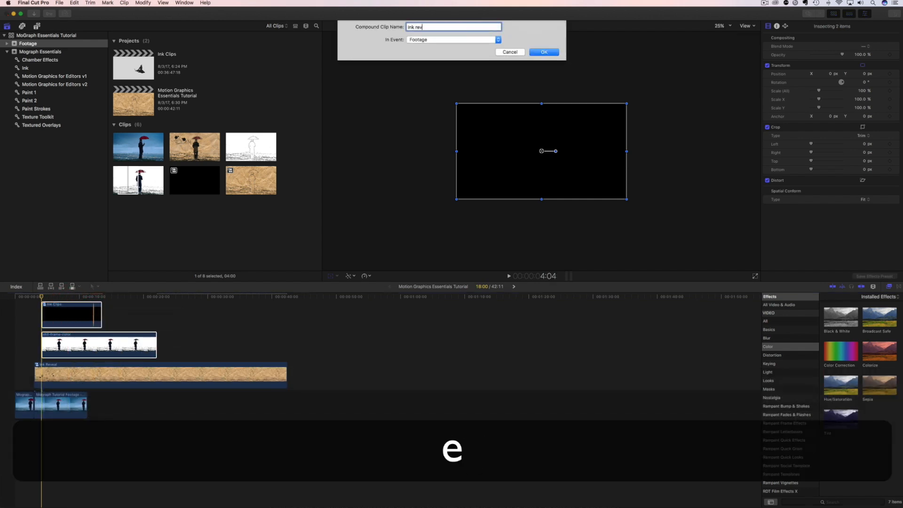
key(BackSpace)
key(BackSpace)
text(a)
key(Return)
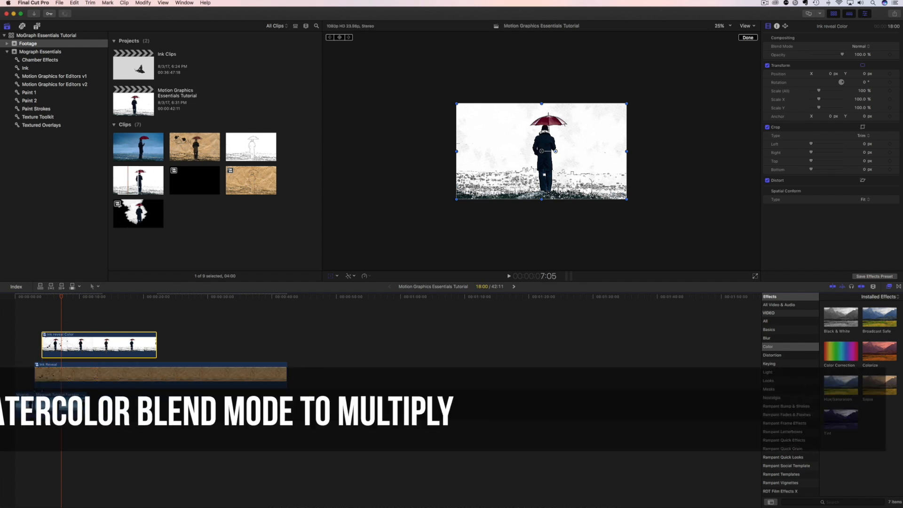
Set the Ink reveal Color clip's blend mode to Multiply and play back the composite over the paper
click(863, 46)
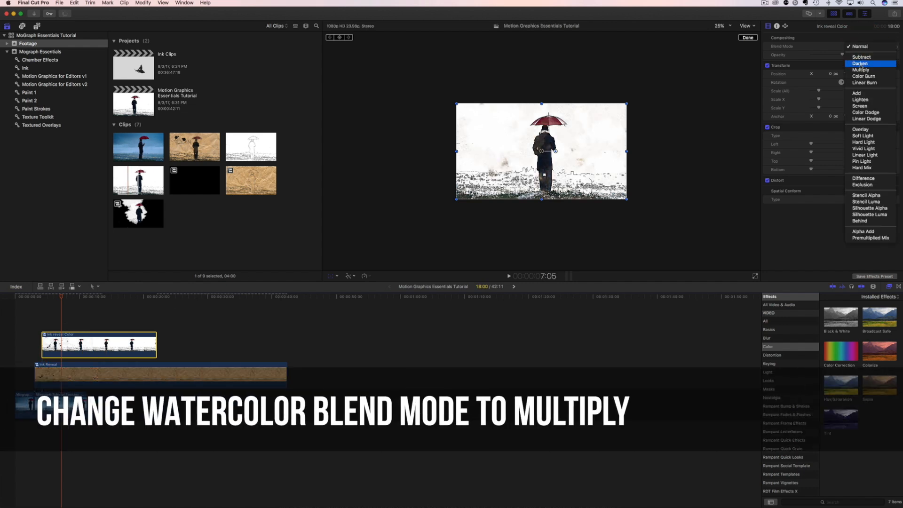
click(861, 70)
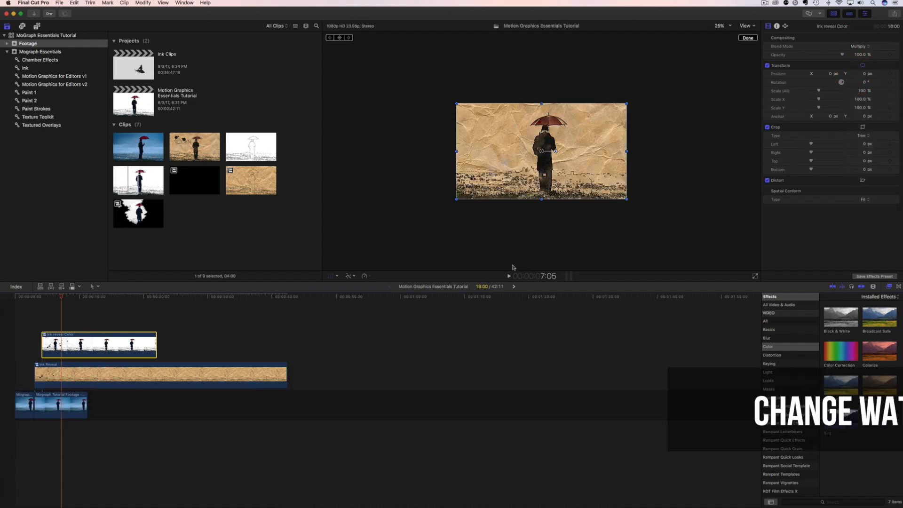
drag(60, 298, 28, 307)
key(space)
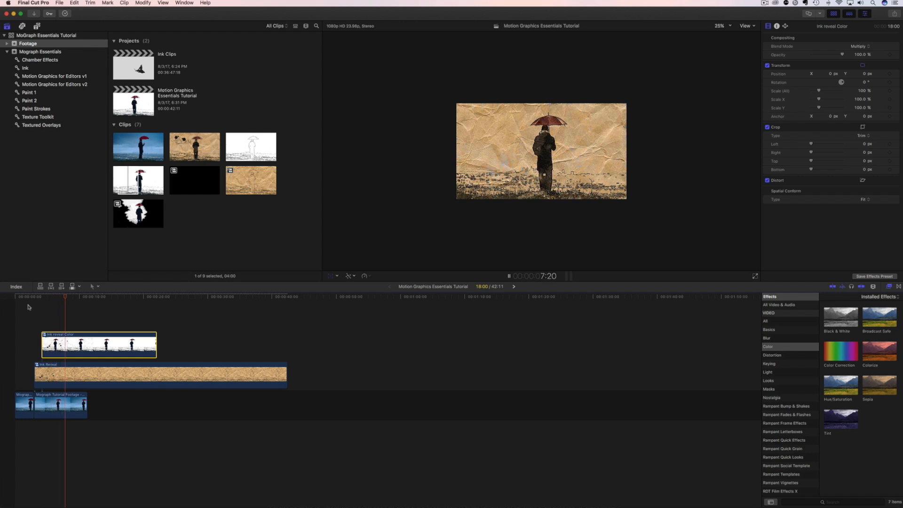
key(space)
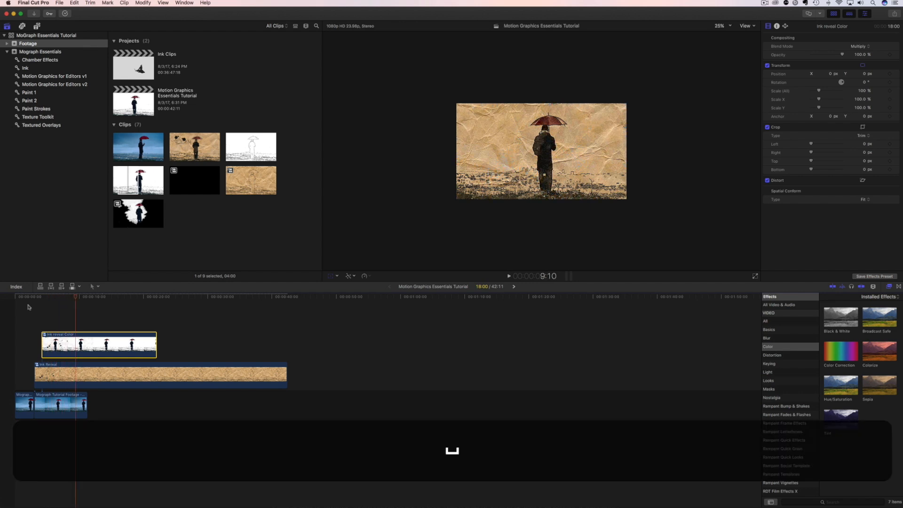
Trim the ends of Ink Reveal and Ink reveal Color to match the end of the umbrella footage at 11:08
key(super+a)
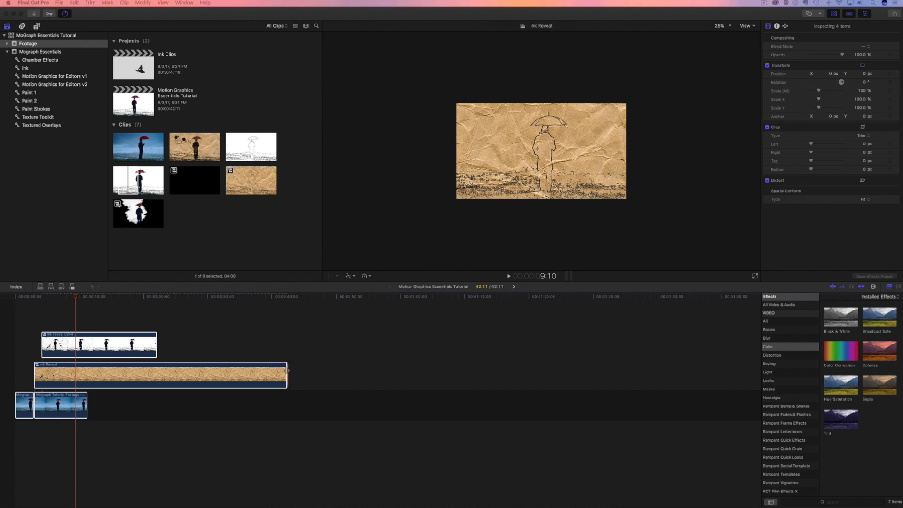
click(87, 380)
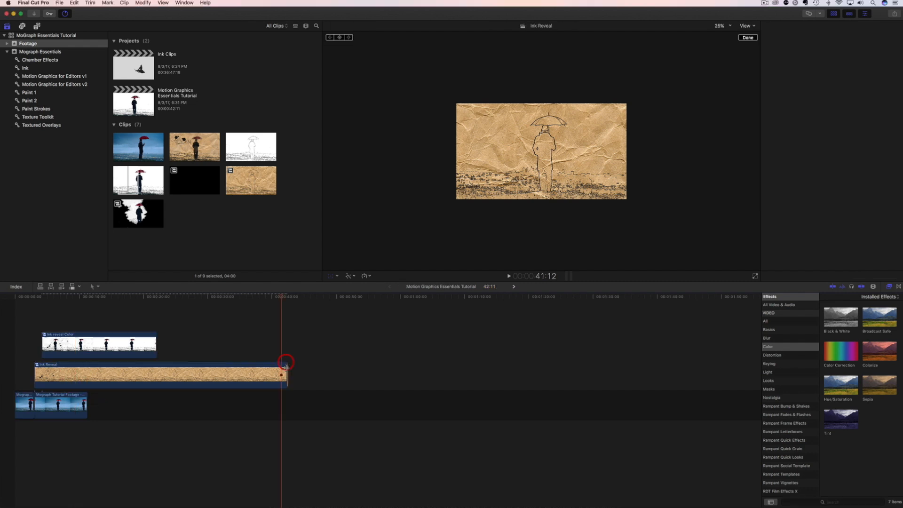
key(alt+bracketright)
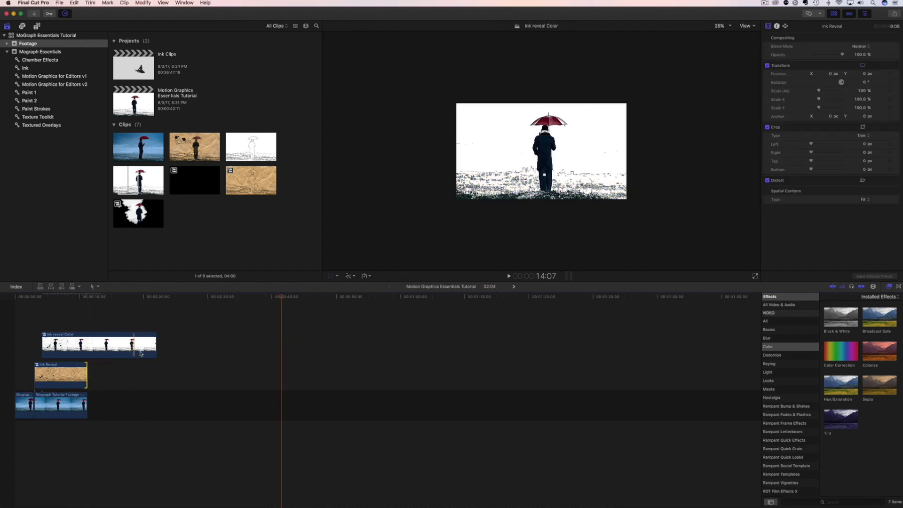
drag(157, 339, 87, 341)
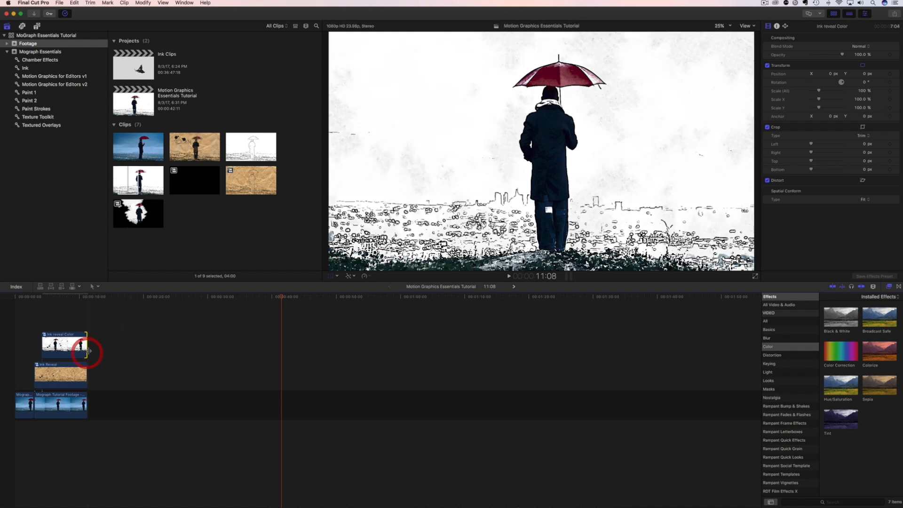
Render all four timeline clips and play the sequence from the start to 7:16
drag(42, 299, 12, 306)
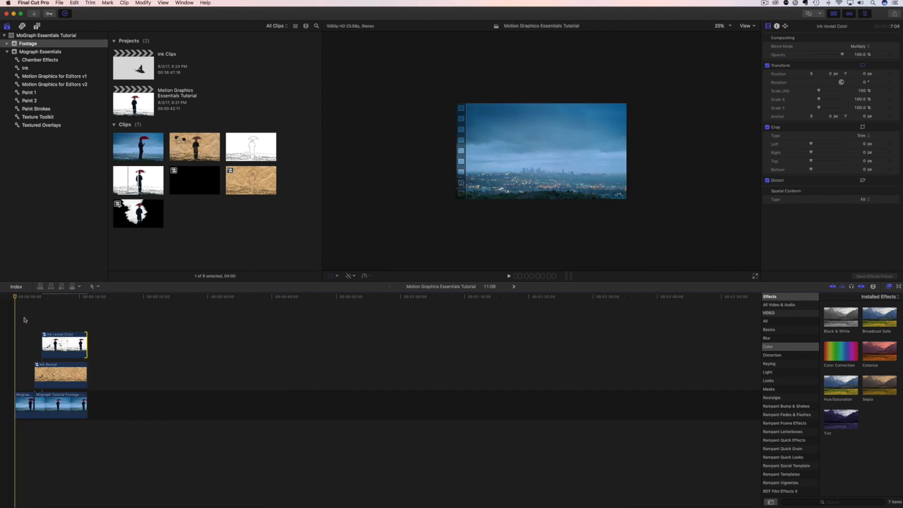
drag(26, 308, 66, 403)
key(ctrl)
key(ctrl+r)
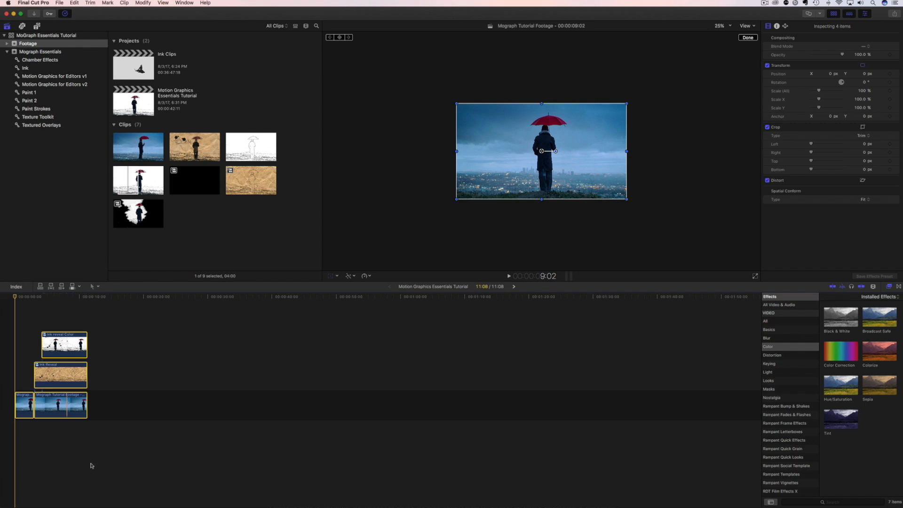
key(space)
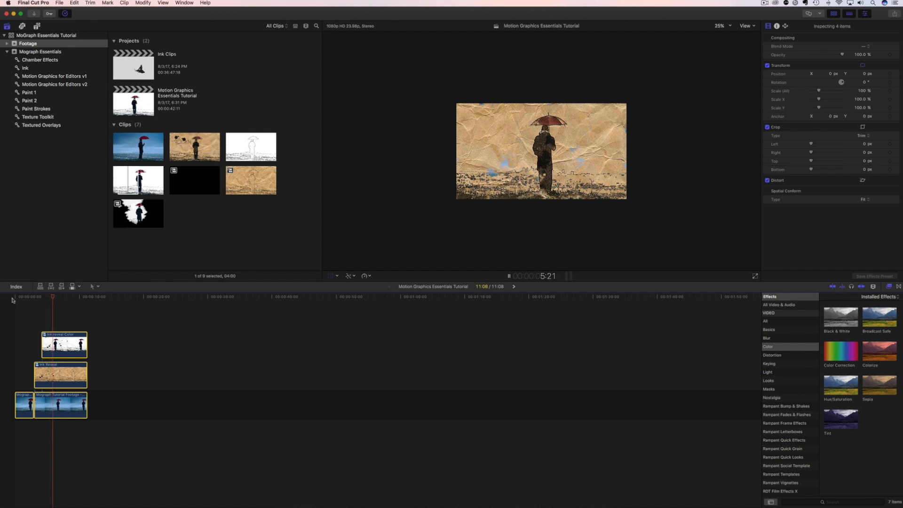
key(space)
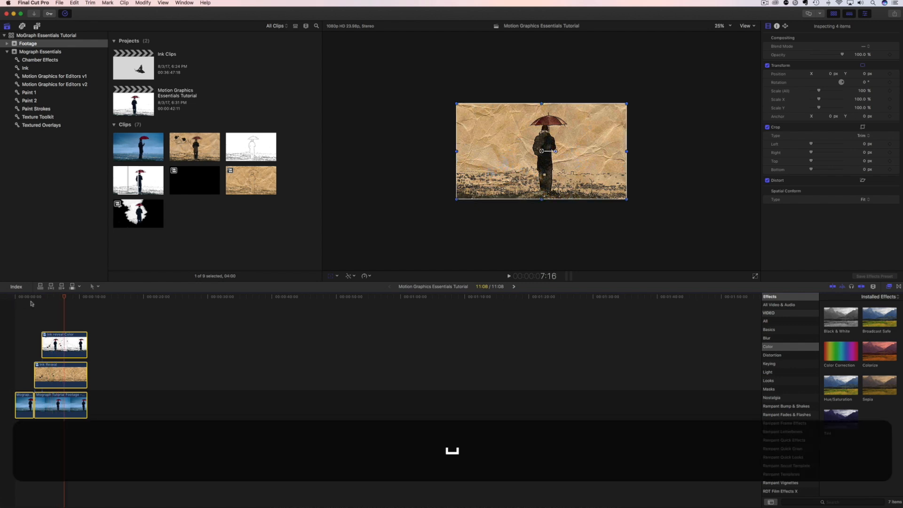
Add the Created By FinalCutStef title from Stef Random Titles above the start of Ink reveal Color, lasting 3:23, and view it at 6:05
click(36, 25)
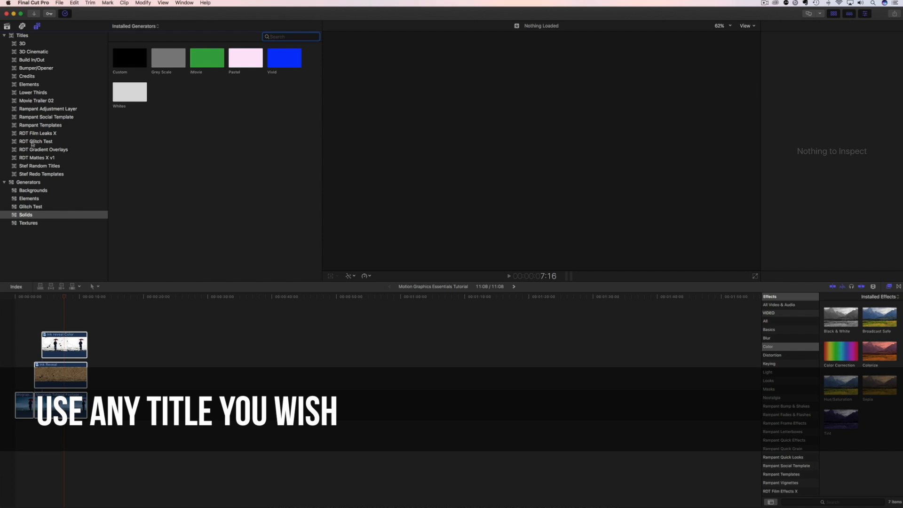
click(21, 37)
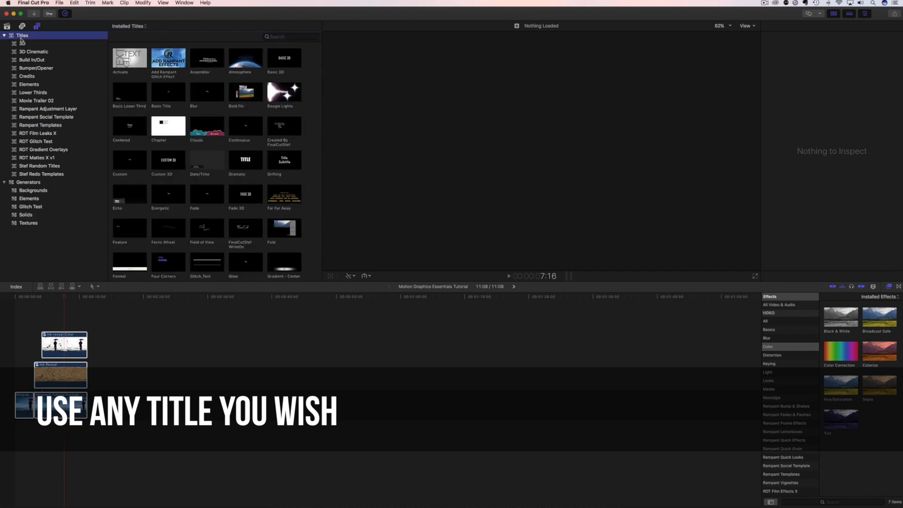
click(34, 167)
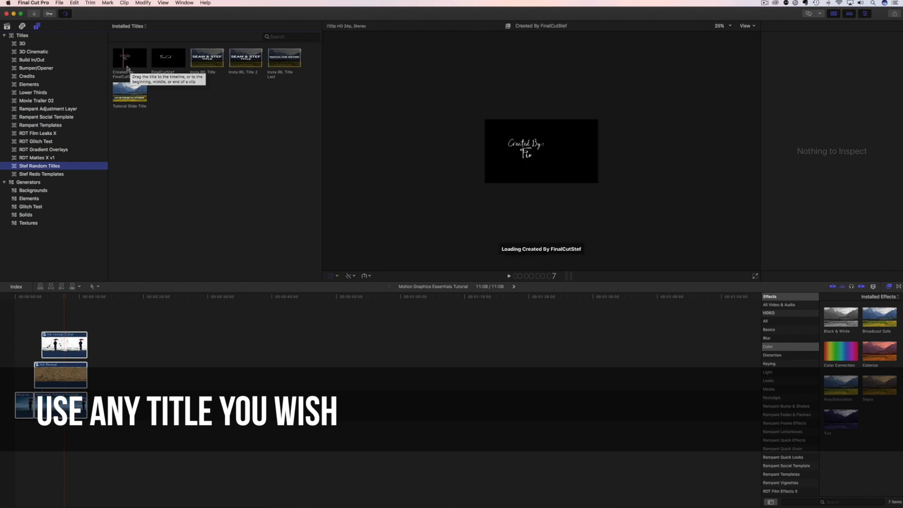
click(119, 58)
mouse_move(119, 57)
mouse_down()
mouse_move(75, 263)
mouse_move(42, 321)
mouse_up()
key(super+equal)
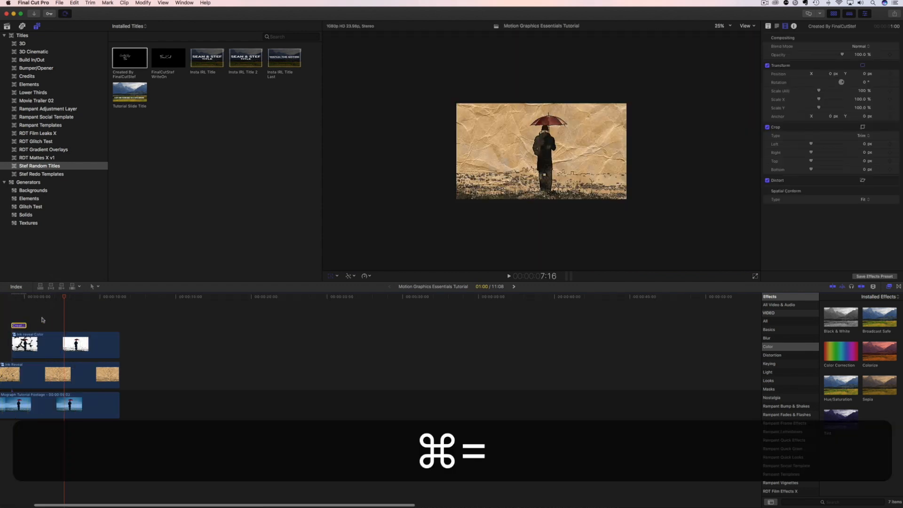
key(super+equal)
drag(92, 325, 110, 309)
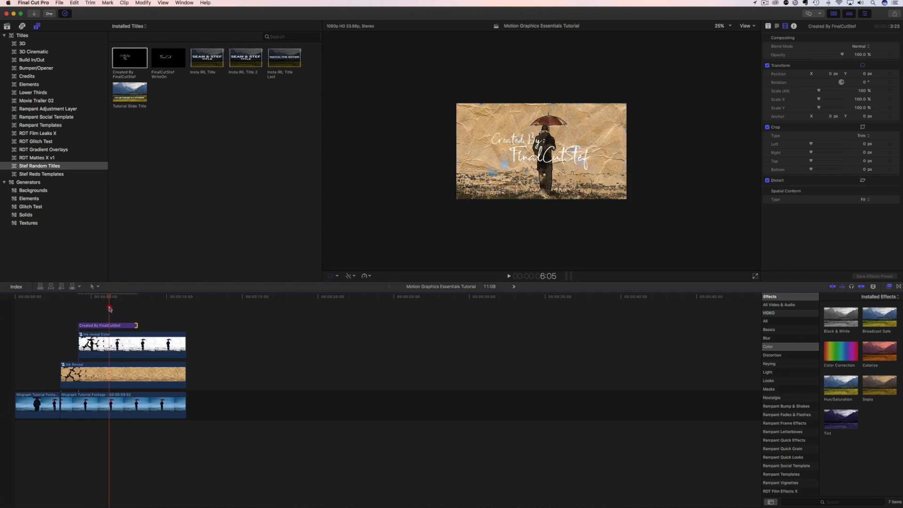
Change the face color of the Created By FinalCutStef title to black
click(109, 325)
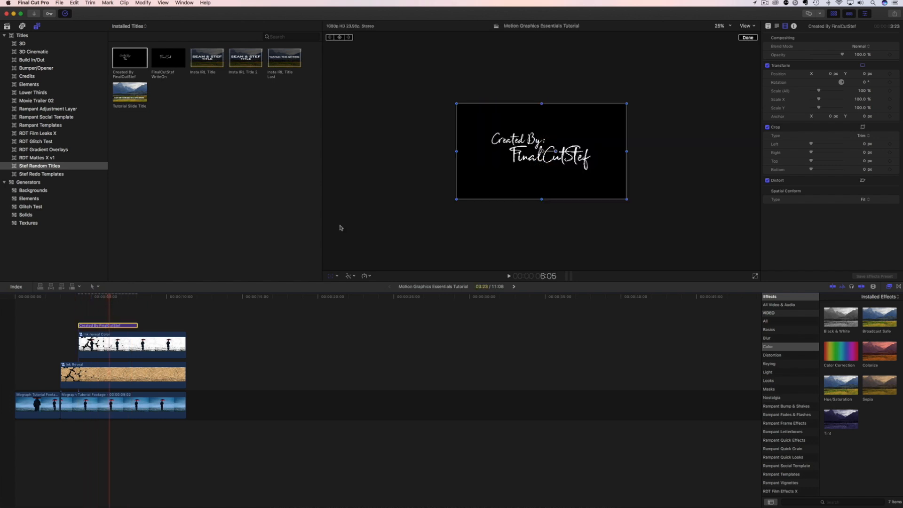
click(777, 26)
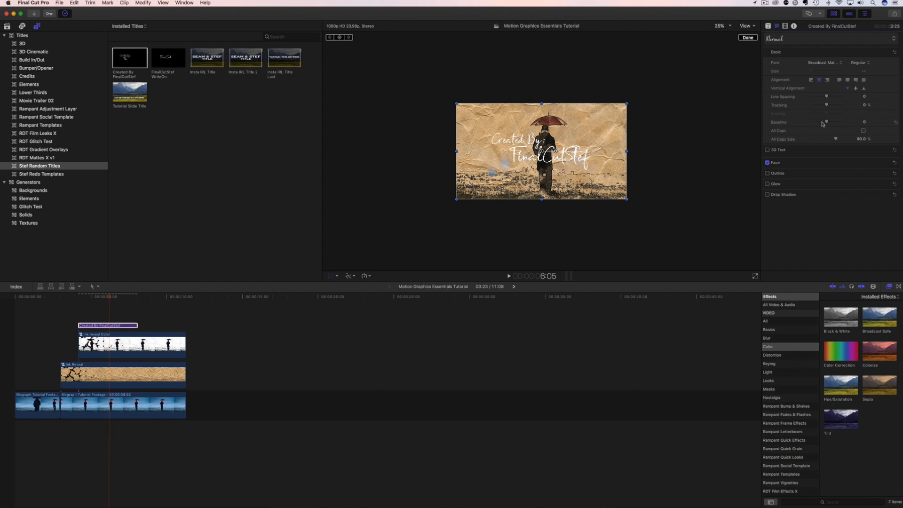
click(884, 163)
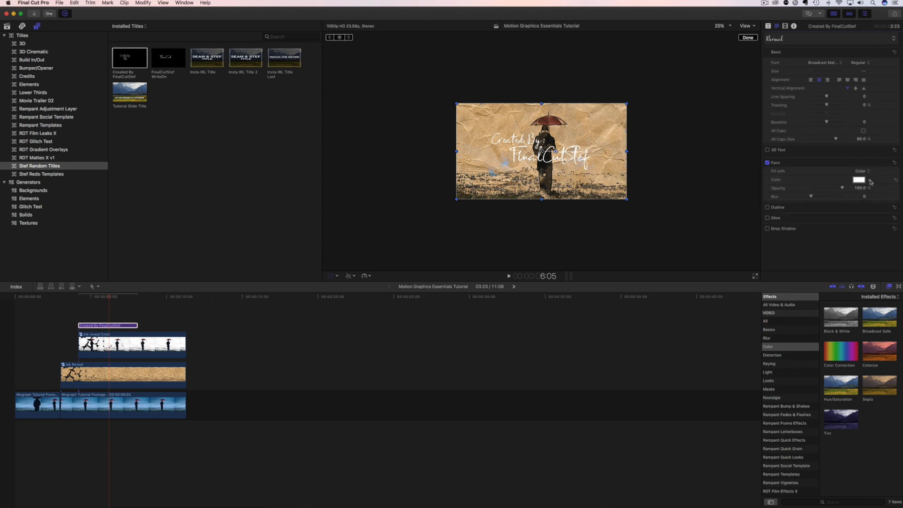
click(871, 182)
click(883, 248)
click(885, 249)
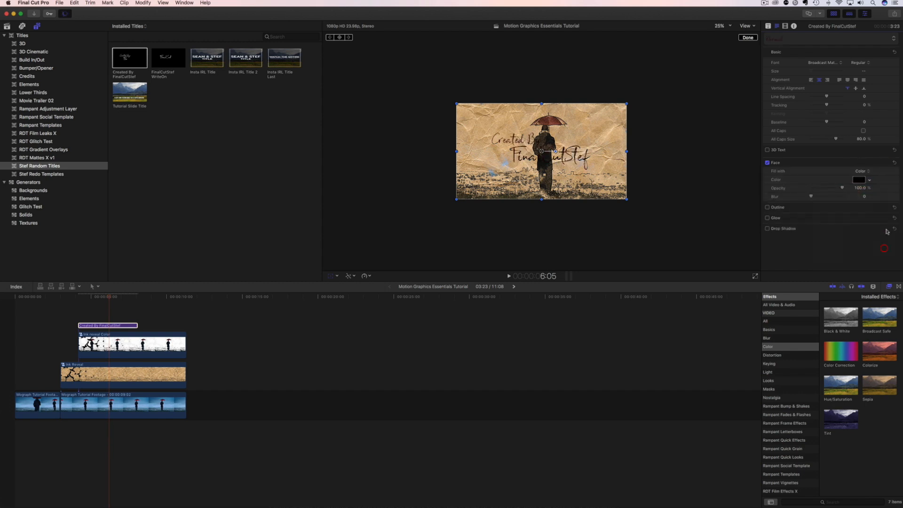
Place the title beside the umbrella figure at about X -491, Y 129, scaled to 62% and rotated 7°, and play it back from 4:04
drag(527, 158, 497, 146)
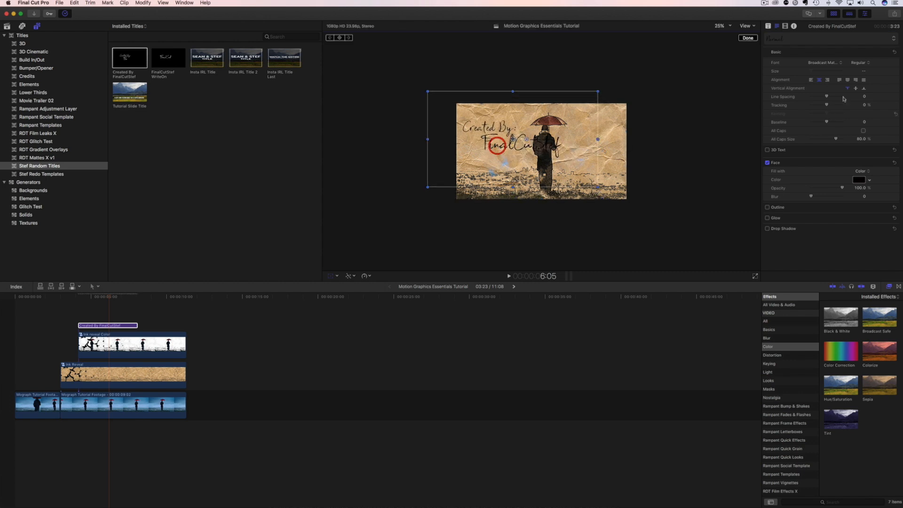
click(785, 25)
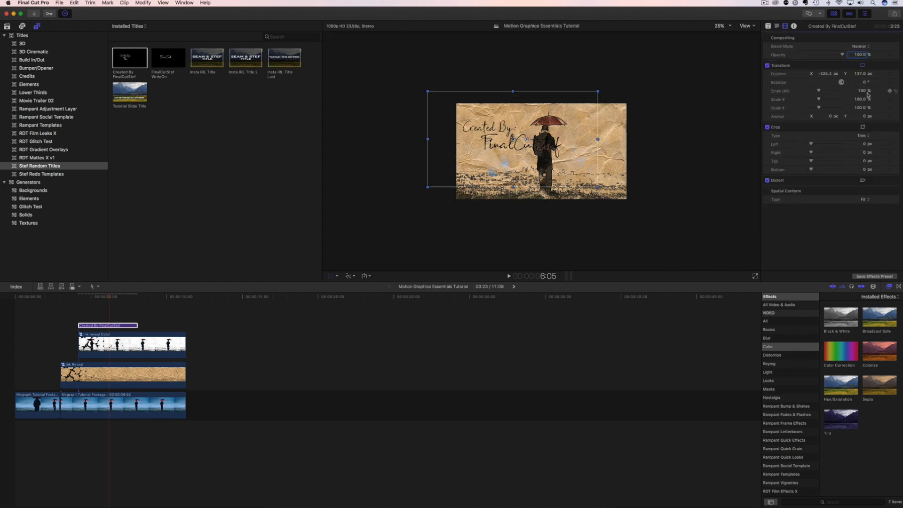
drag(863, 91, 863, 100)
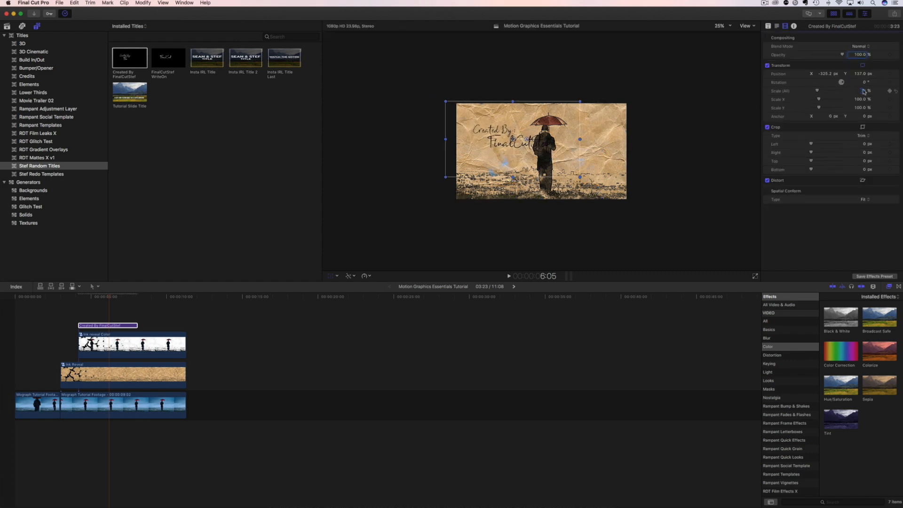
key(super+equal)
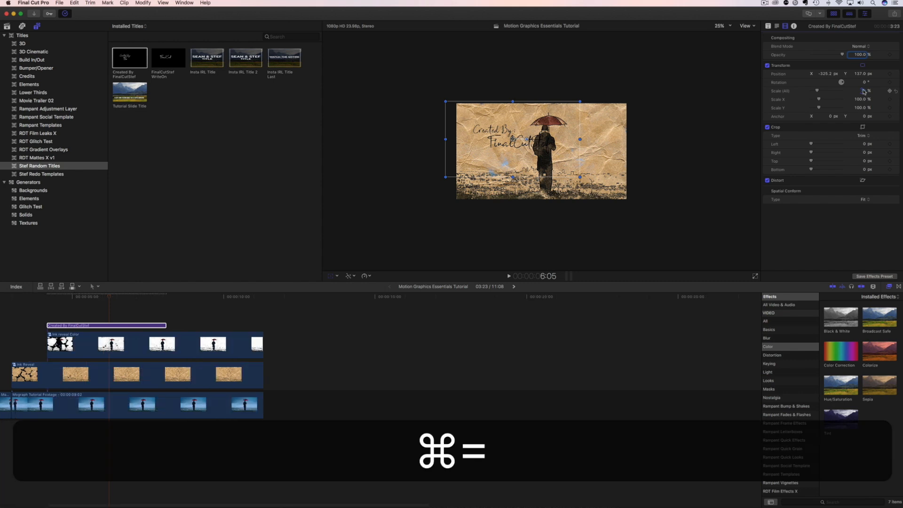
click(728, 26)
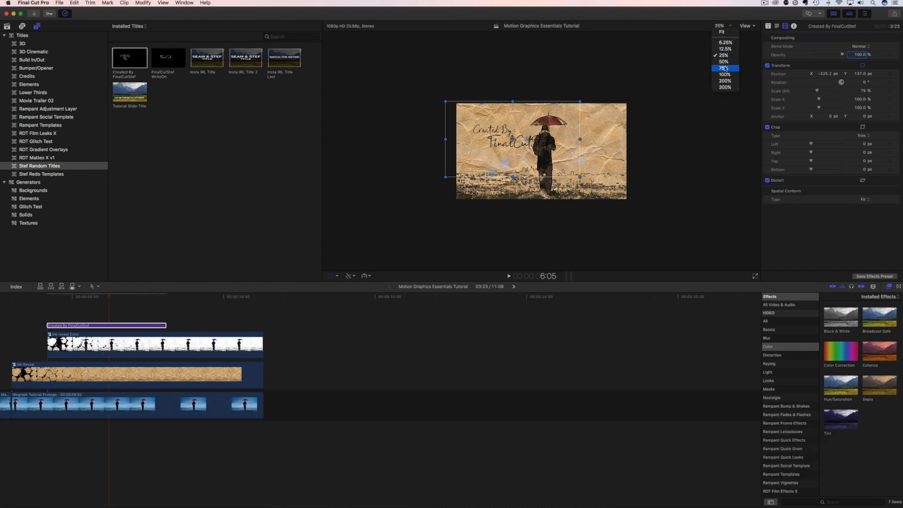
click(725, 62)
mouse_move(483, 127)
mouse_down()
mouse_move(461, 126)
mouse_move(486, 139)
mouse_up()
drag(865, 92, 862, 90)
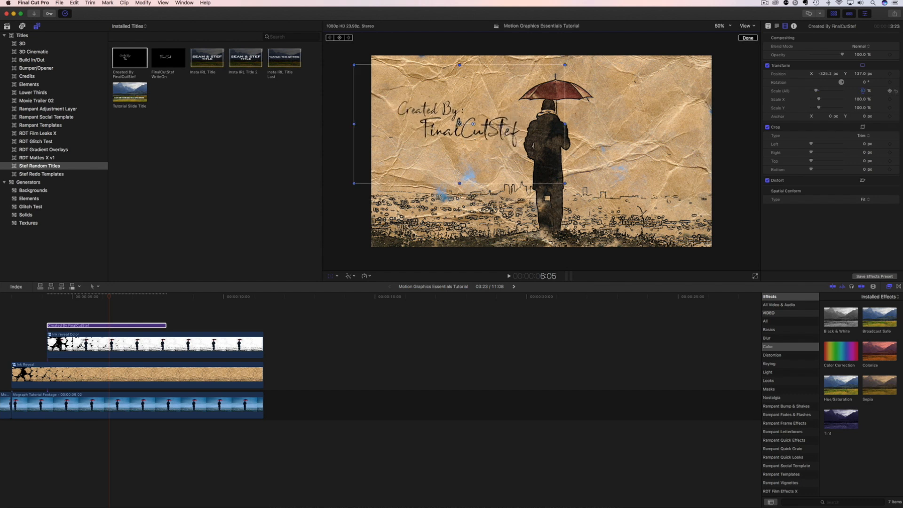
drag(459, 123, 454, 128)
click(46, 297)
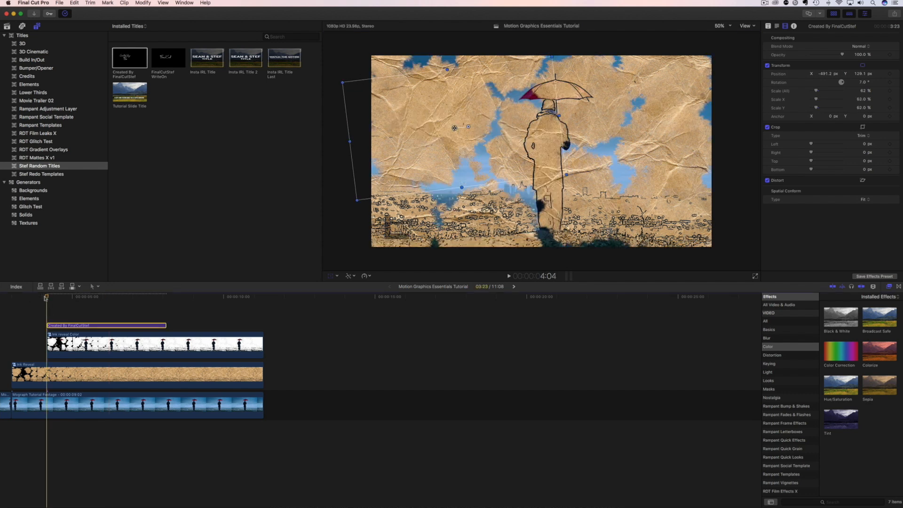
key(space)
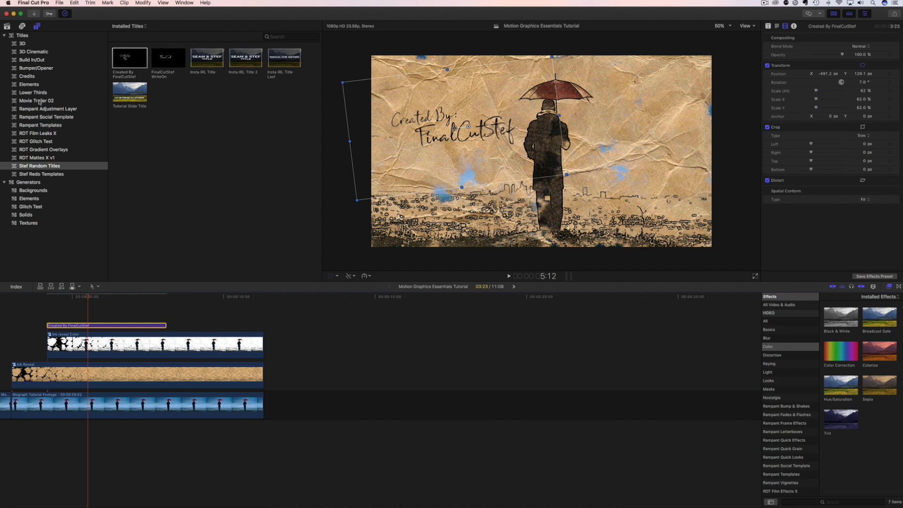
Add the Rampant_Mograph_Essentials_Paint_v1_001 clip from Paint 1 above the title, starting where the title begins
click(7, 26)
click(25, 93)
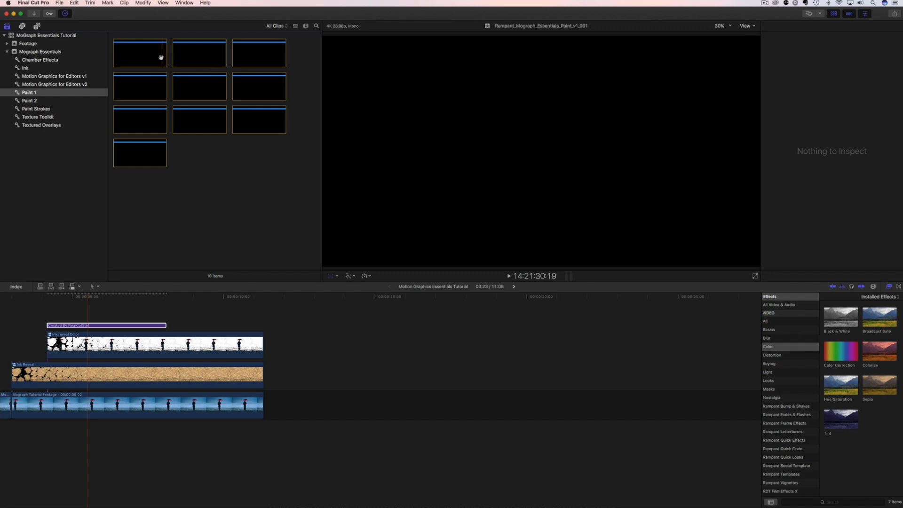
click(123, 55)
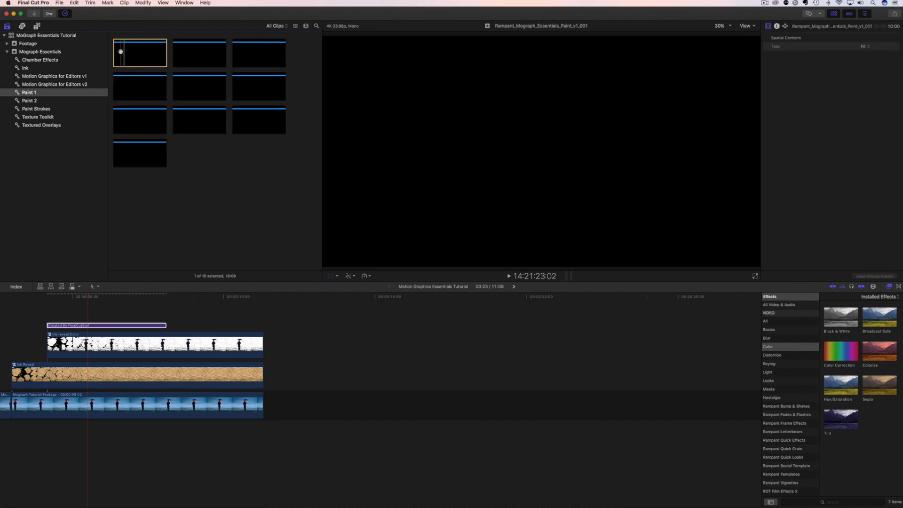
mouse_move(70, 274)
mouse_down()
mouse_move(55, 312)
mouse_move(104, 299)
mouse_up()
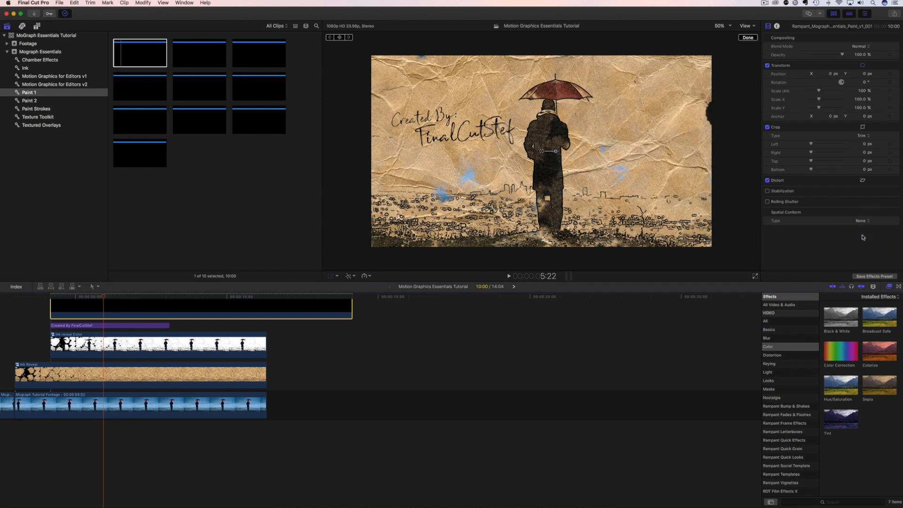
Scale the paint clip to 58%, rotate it about 51° and move it to about X -943, Y -263, around the title
drag(670, 138, 402, 132)
drag(862, 91, 846, 90)
drag(387, 194, 446, 180)
mouse_move(348, 131)
mouse_down()
mouse_move(338, 107)
mouse_move(470, 183)
mouse_up()
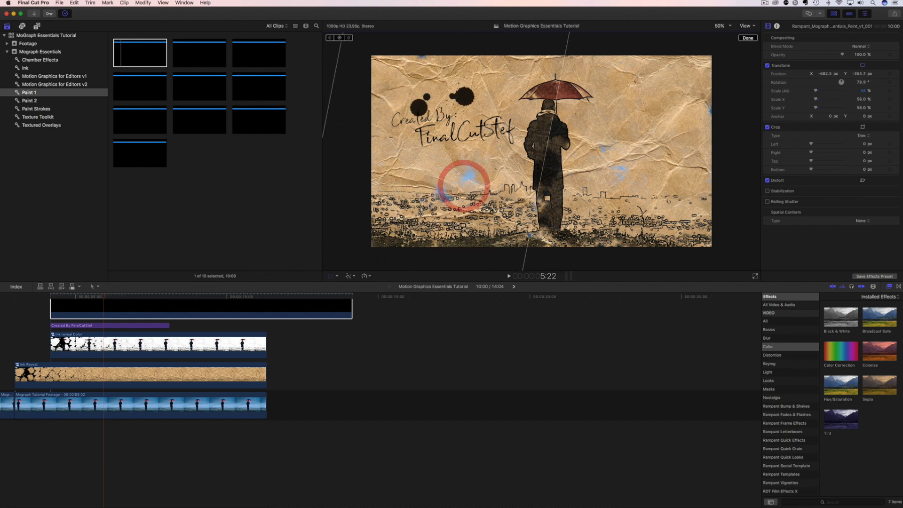
mouse_move(424, 201)
mouse_down()
mouse_move(429, 174)
mouse_move(419, 175)
mouse_up()
Shift the paint clip to start three frames after the title, and make both clips end with the umbrella footage at 11:08
mouse_move(61, 307)
mouse_down()
mouse_move(45, 297)
mouse_move(154, 301)
mouse_move(54, 309)
mouse_up()
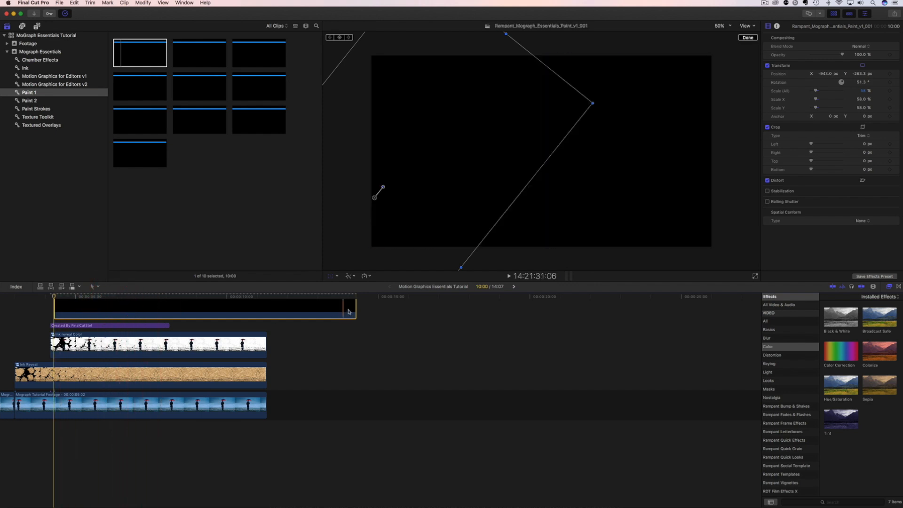
drag(355, 308, 265, 325)
drag(167, 307, 266, 307)
click(65, 303)
mouse_move(65, 302)
mouse_down()
mouse_move(115, 303)
mouse_move(26, 306)
mouse_move(54, 306)
mouse_up()
Play the finished sequence from the beginning of the timeline
key(Home)
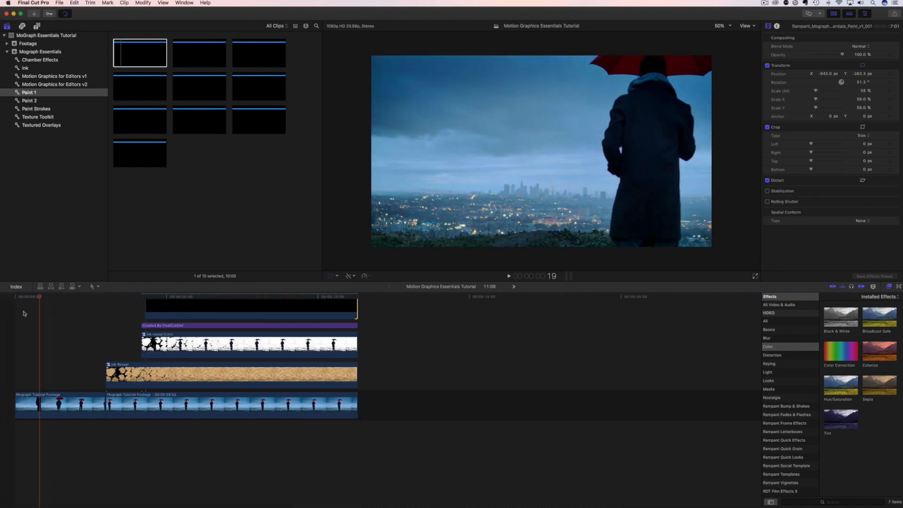
click(15, 298)
key(space)
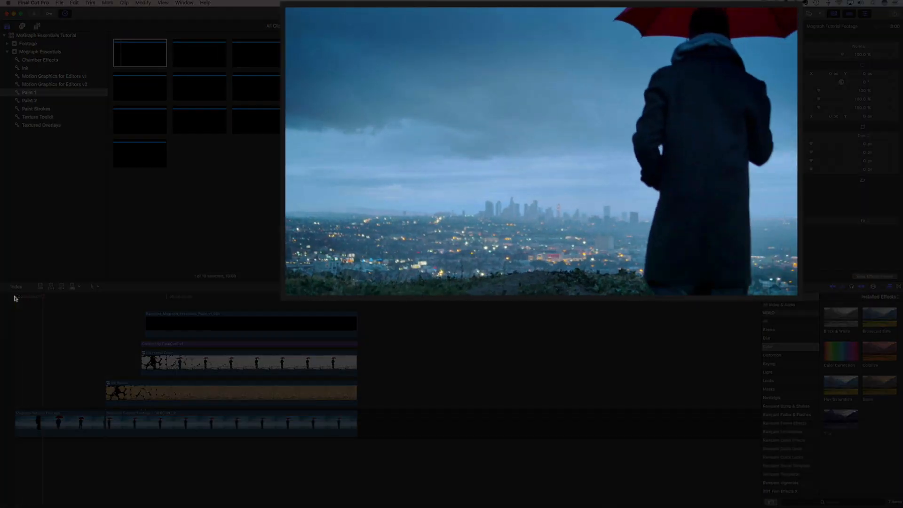